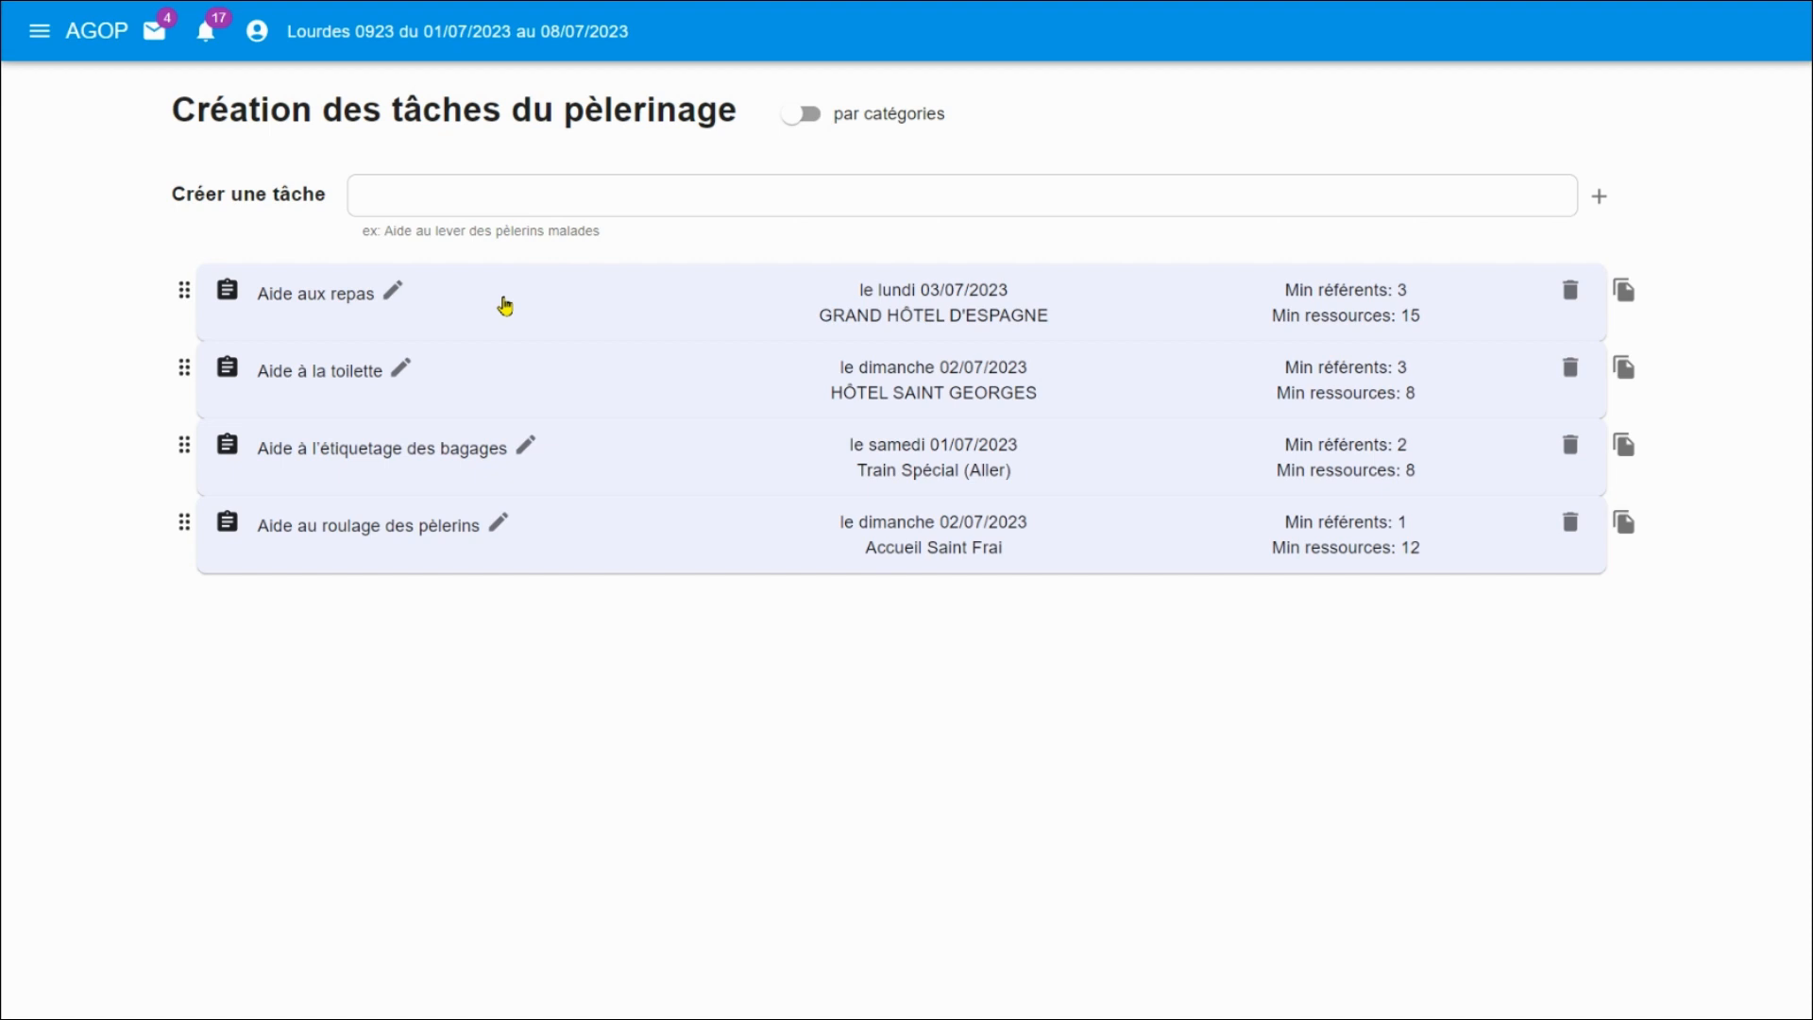
Review the details of the four existing tasks one after another, from Aide aux repas to Aide au roulage des pèlerins.
left_click(505, 305)
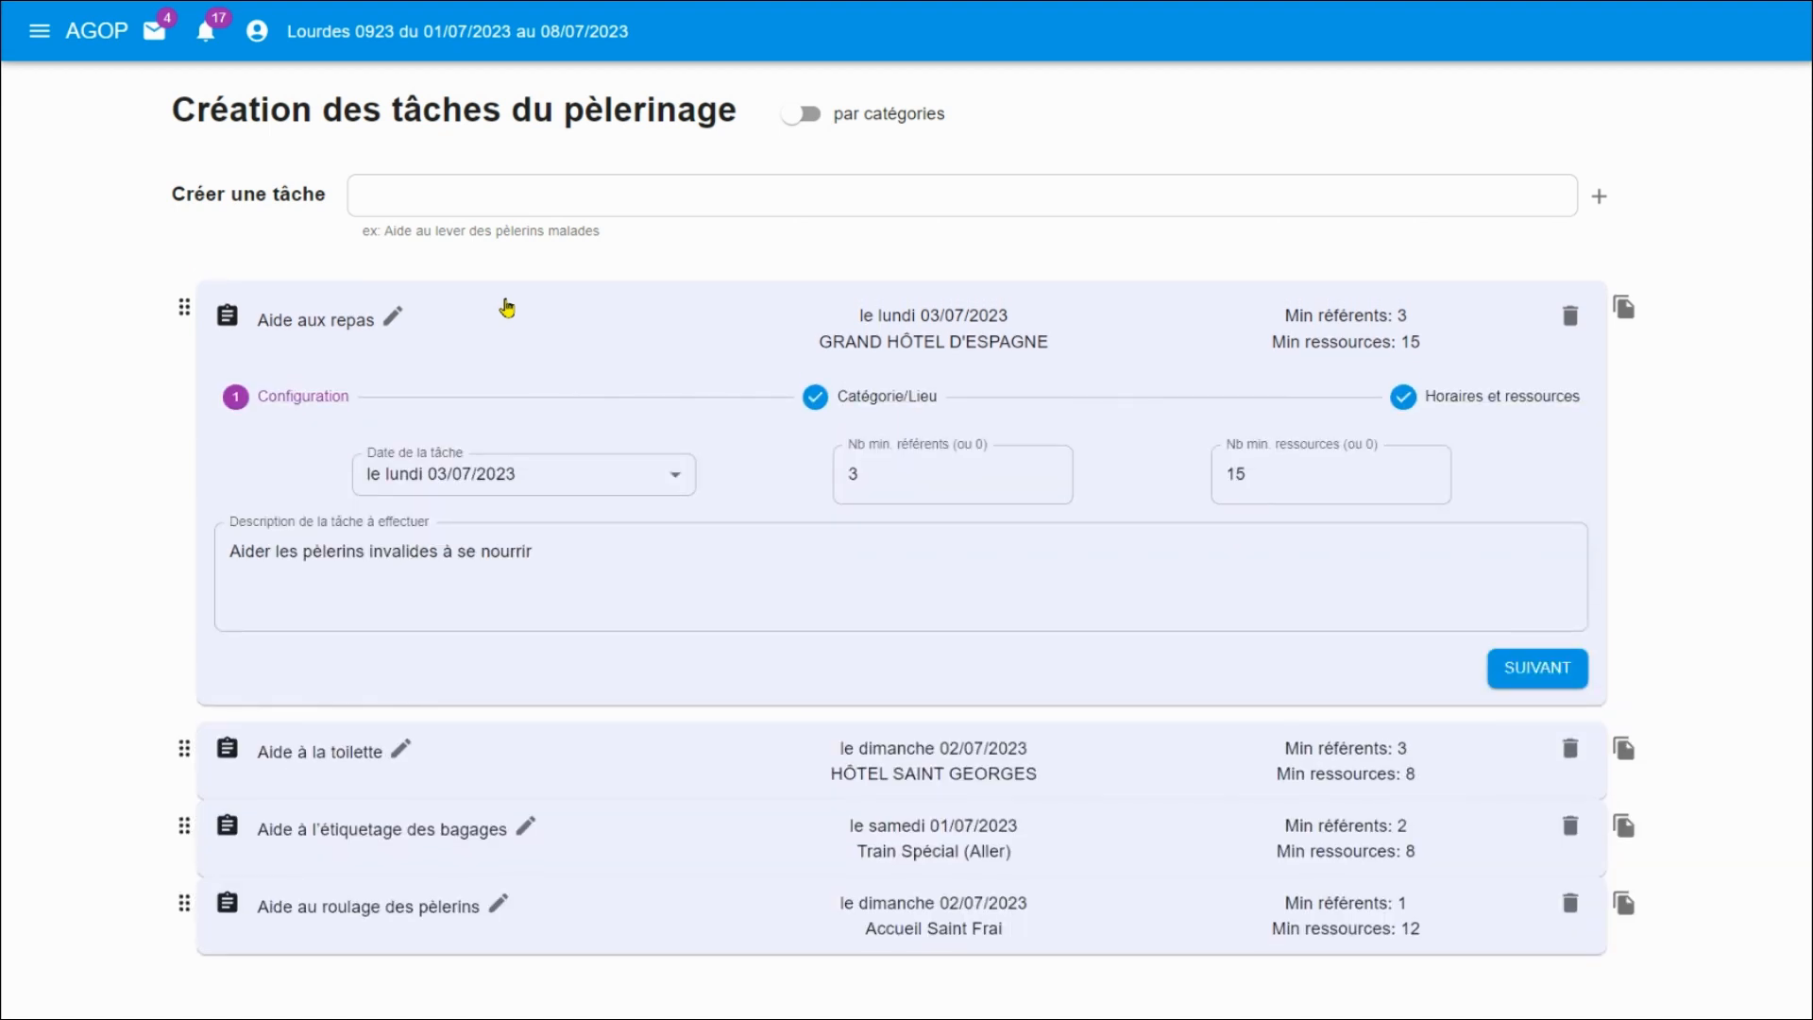
left_click(507, 307)
left_click(571, 389)
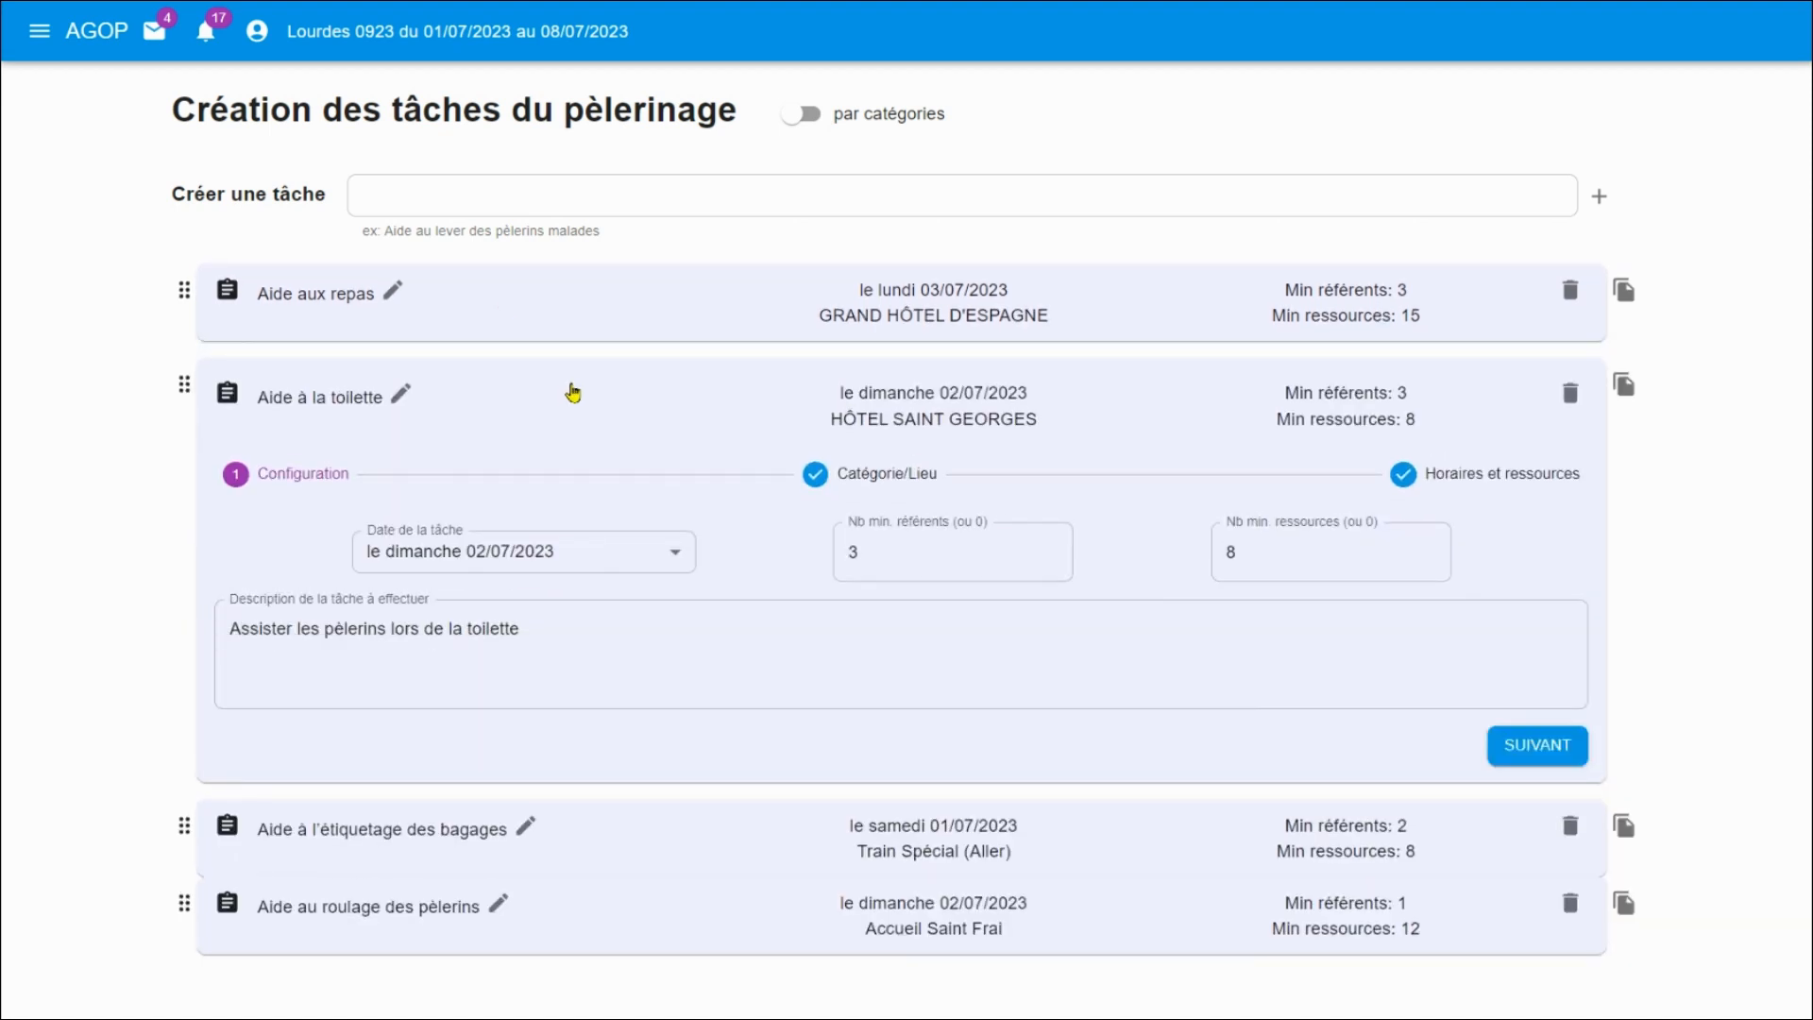
left_click(574, 392)
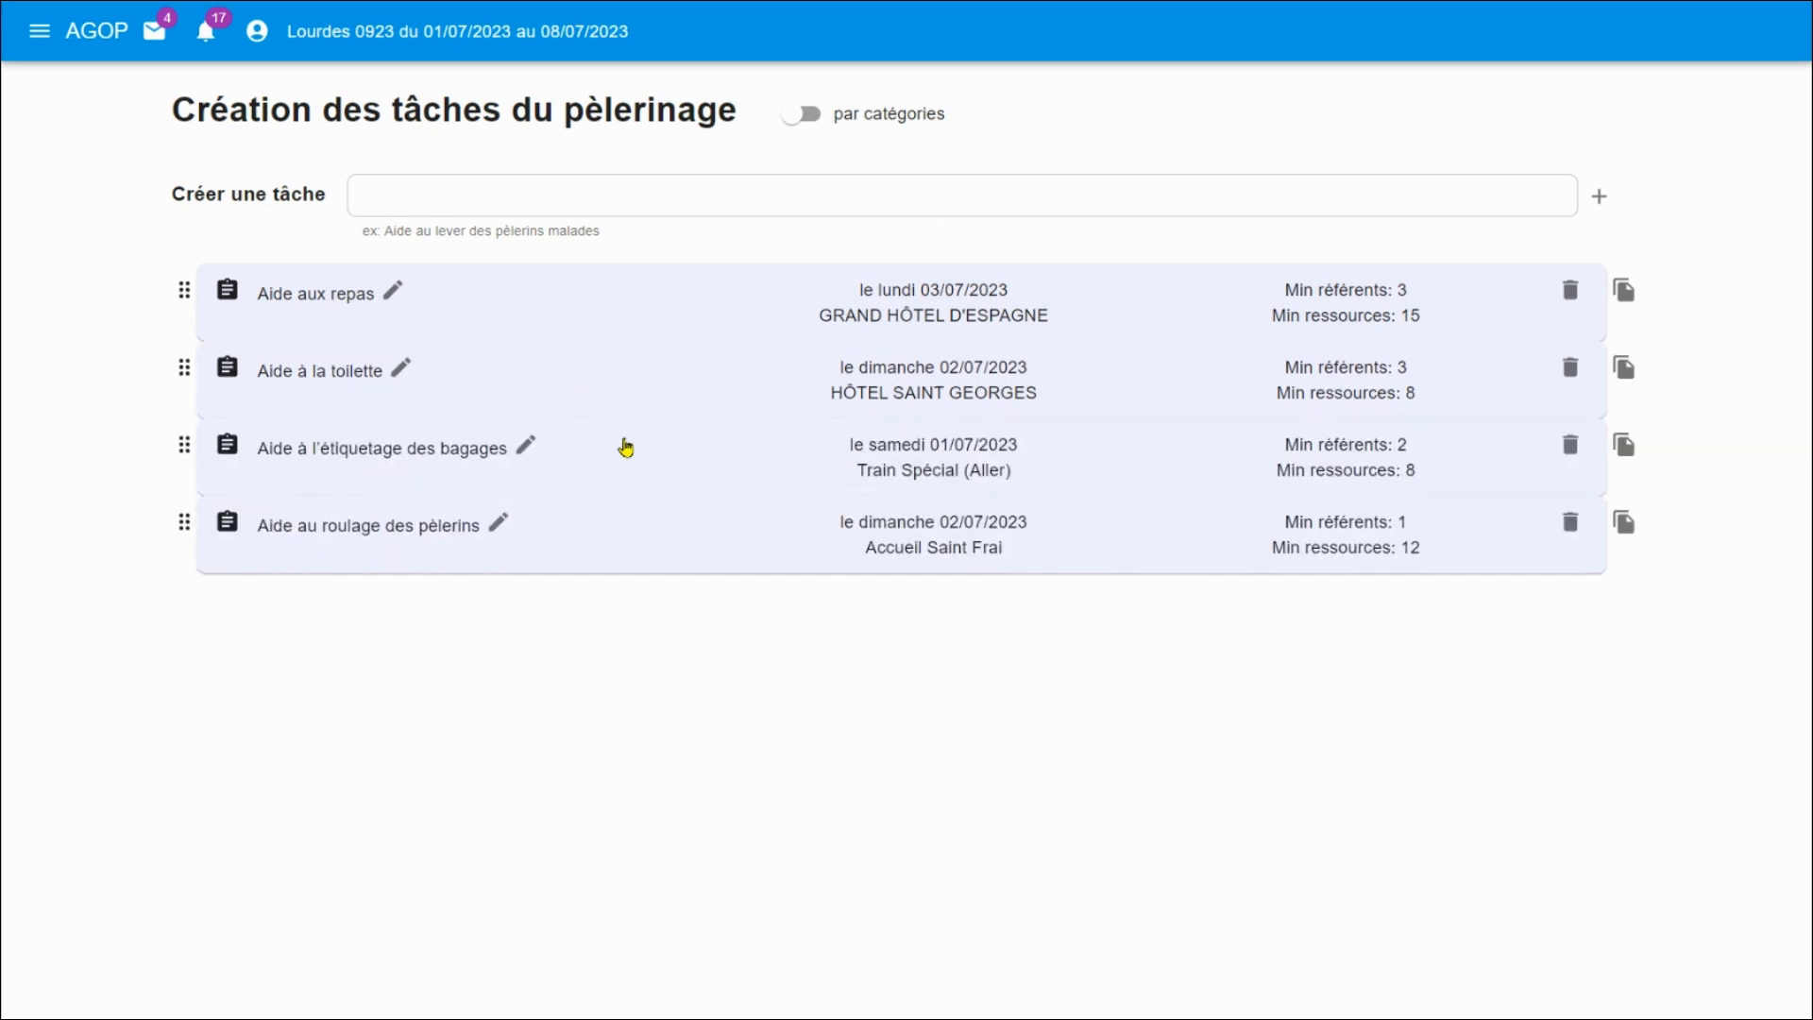
left_click(626, 448)
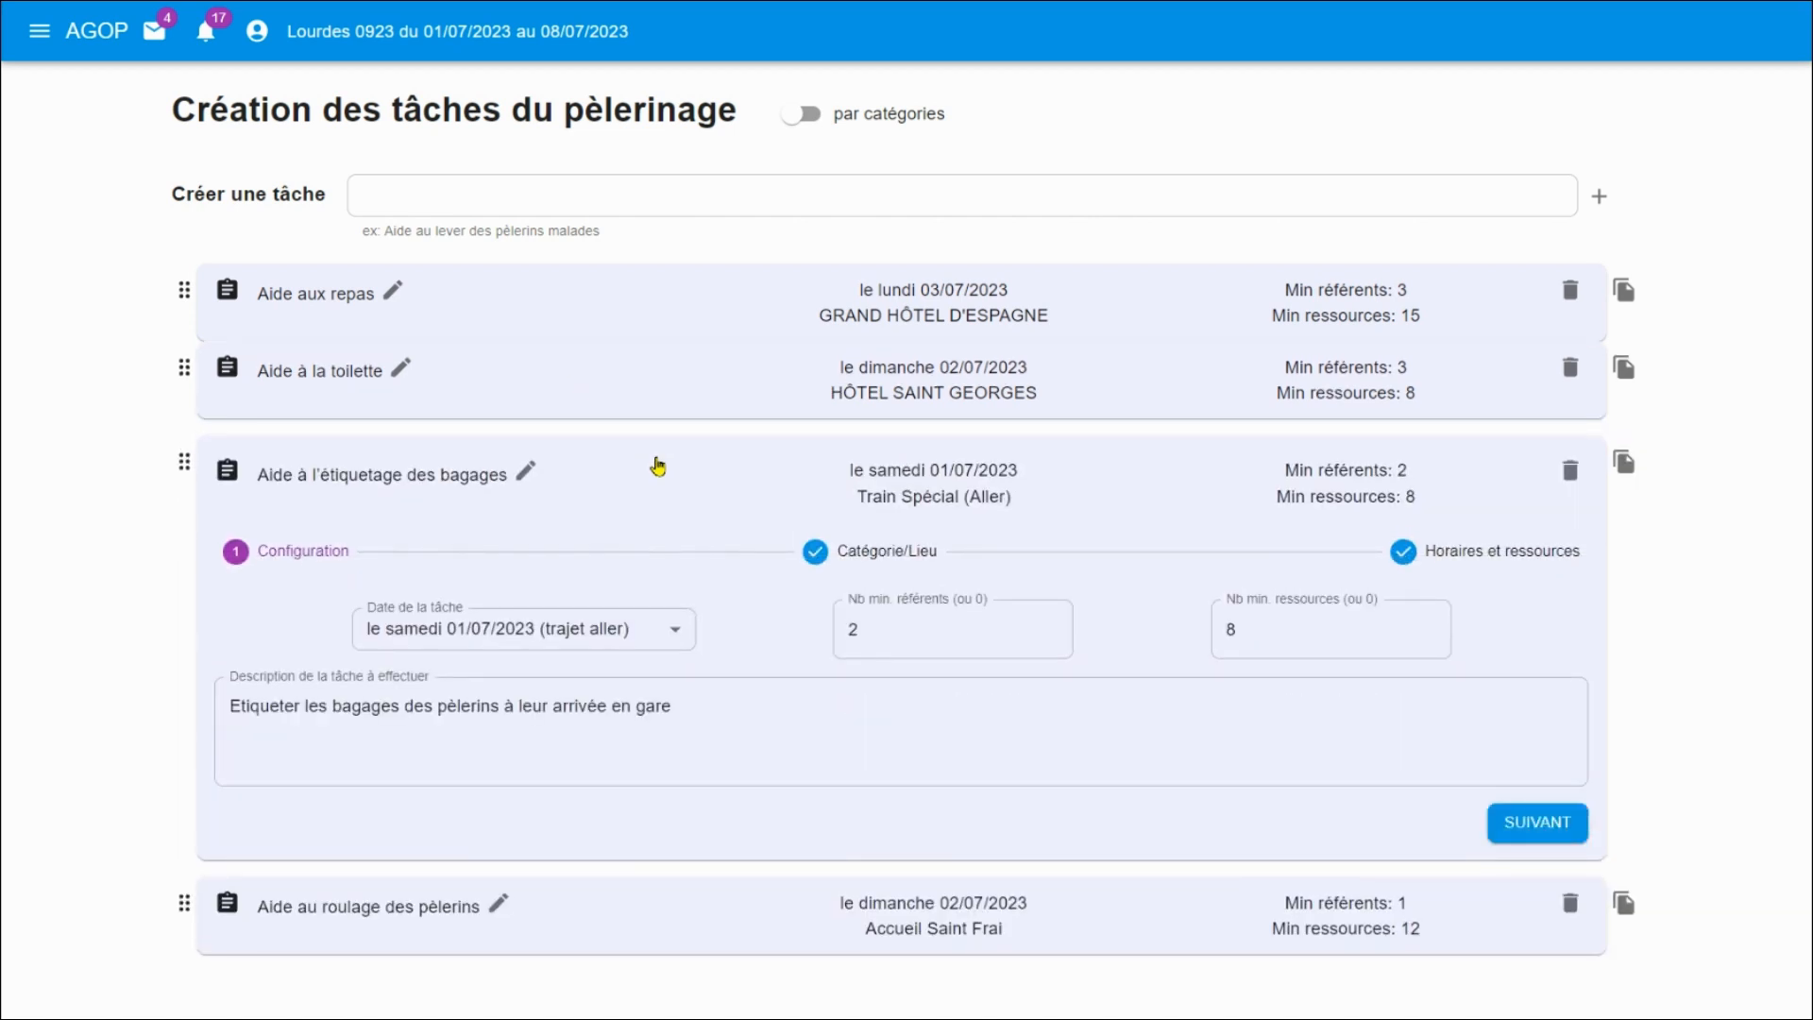
left_click(658, 464)
left_click(732, 527)
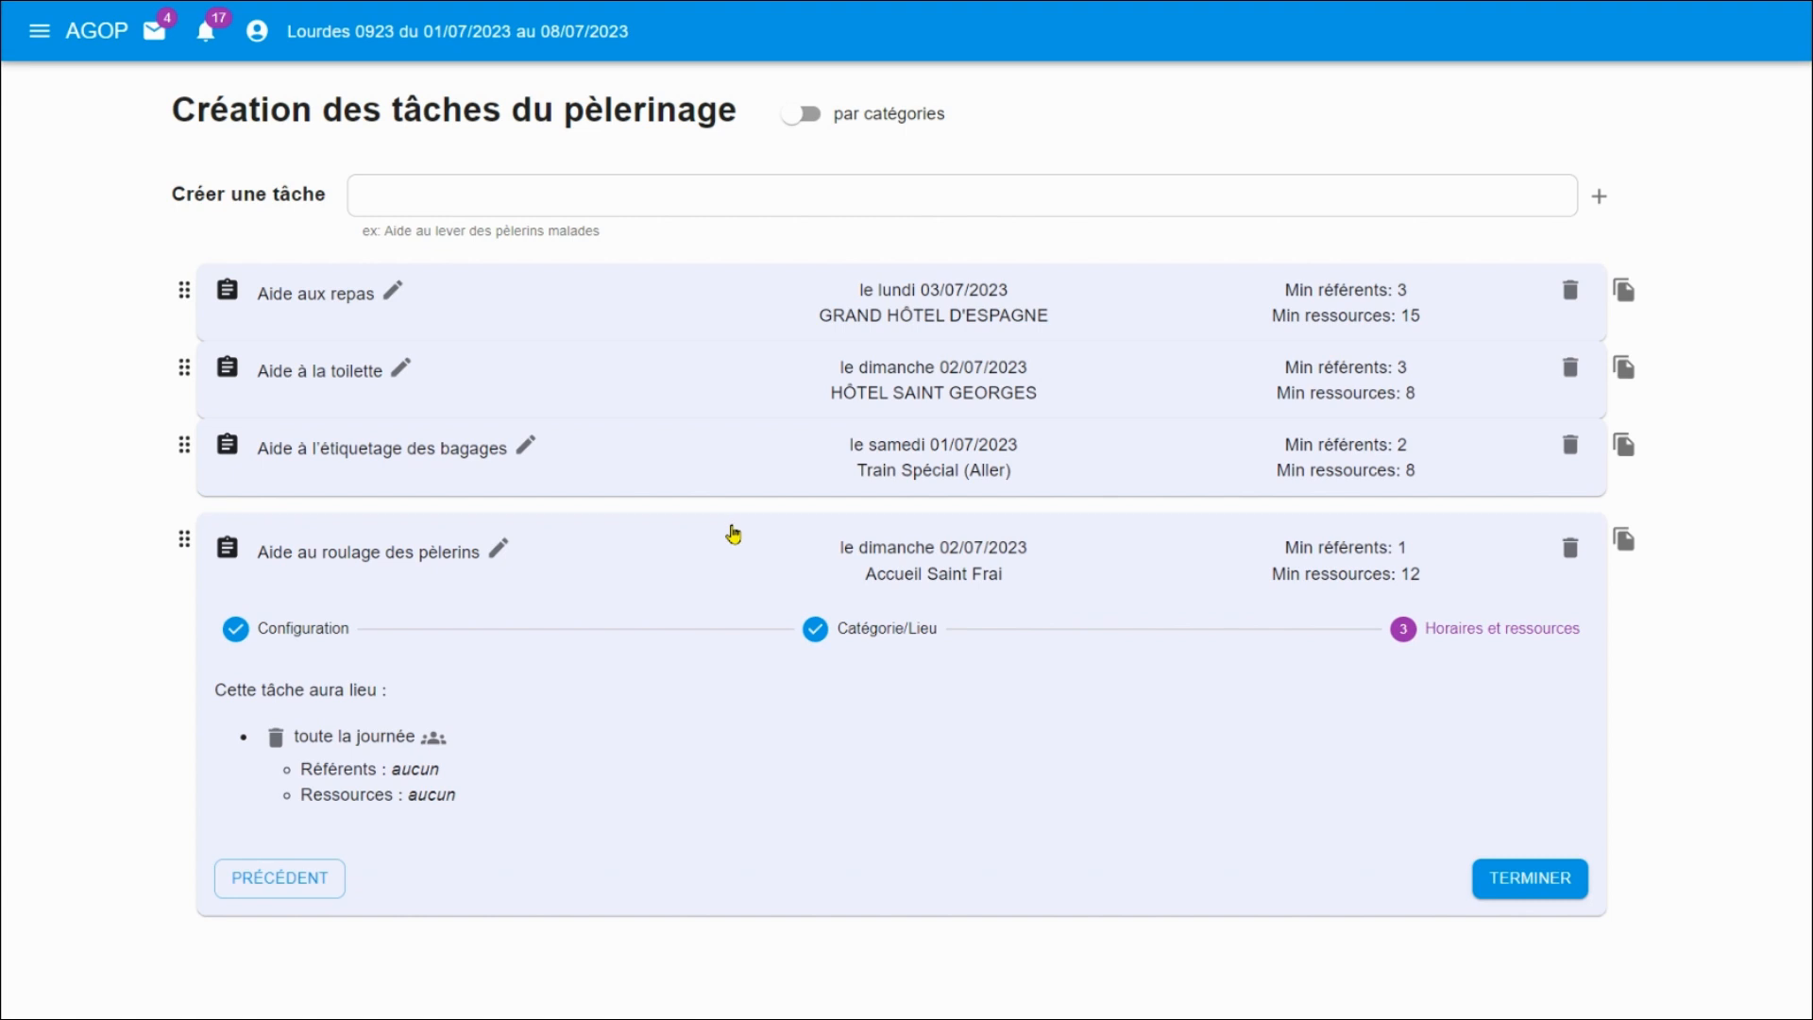
left_click(733, 534)
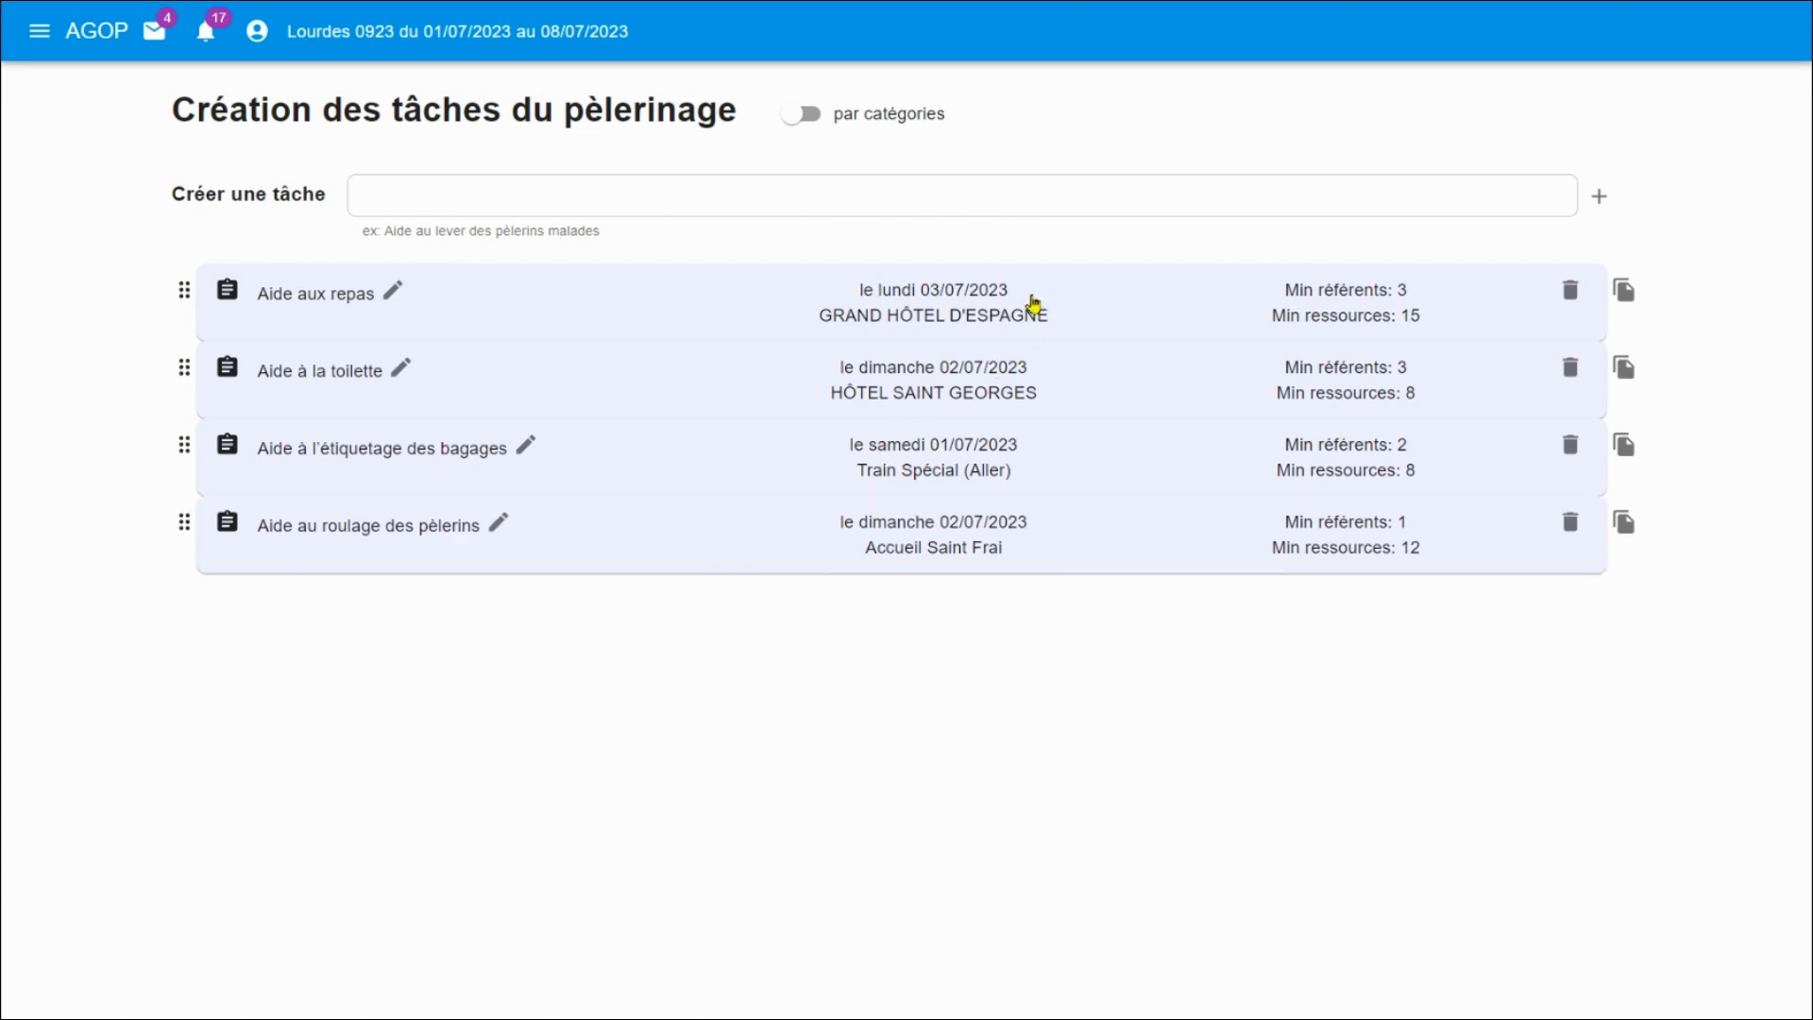
Examine the Aide aux repas task's Configuration, Catégorie/Lieu and Horaires et ressources stages, then collapse it.
left_click(1029, 302)
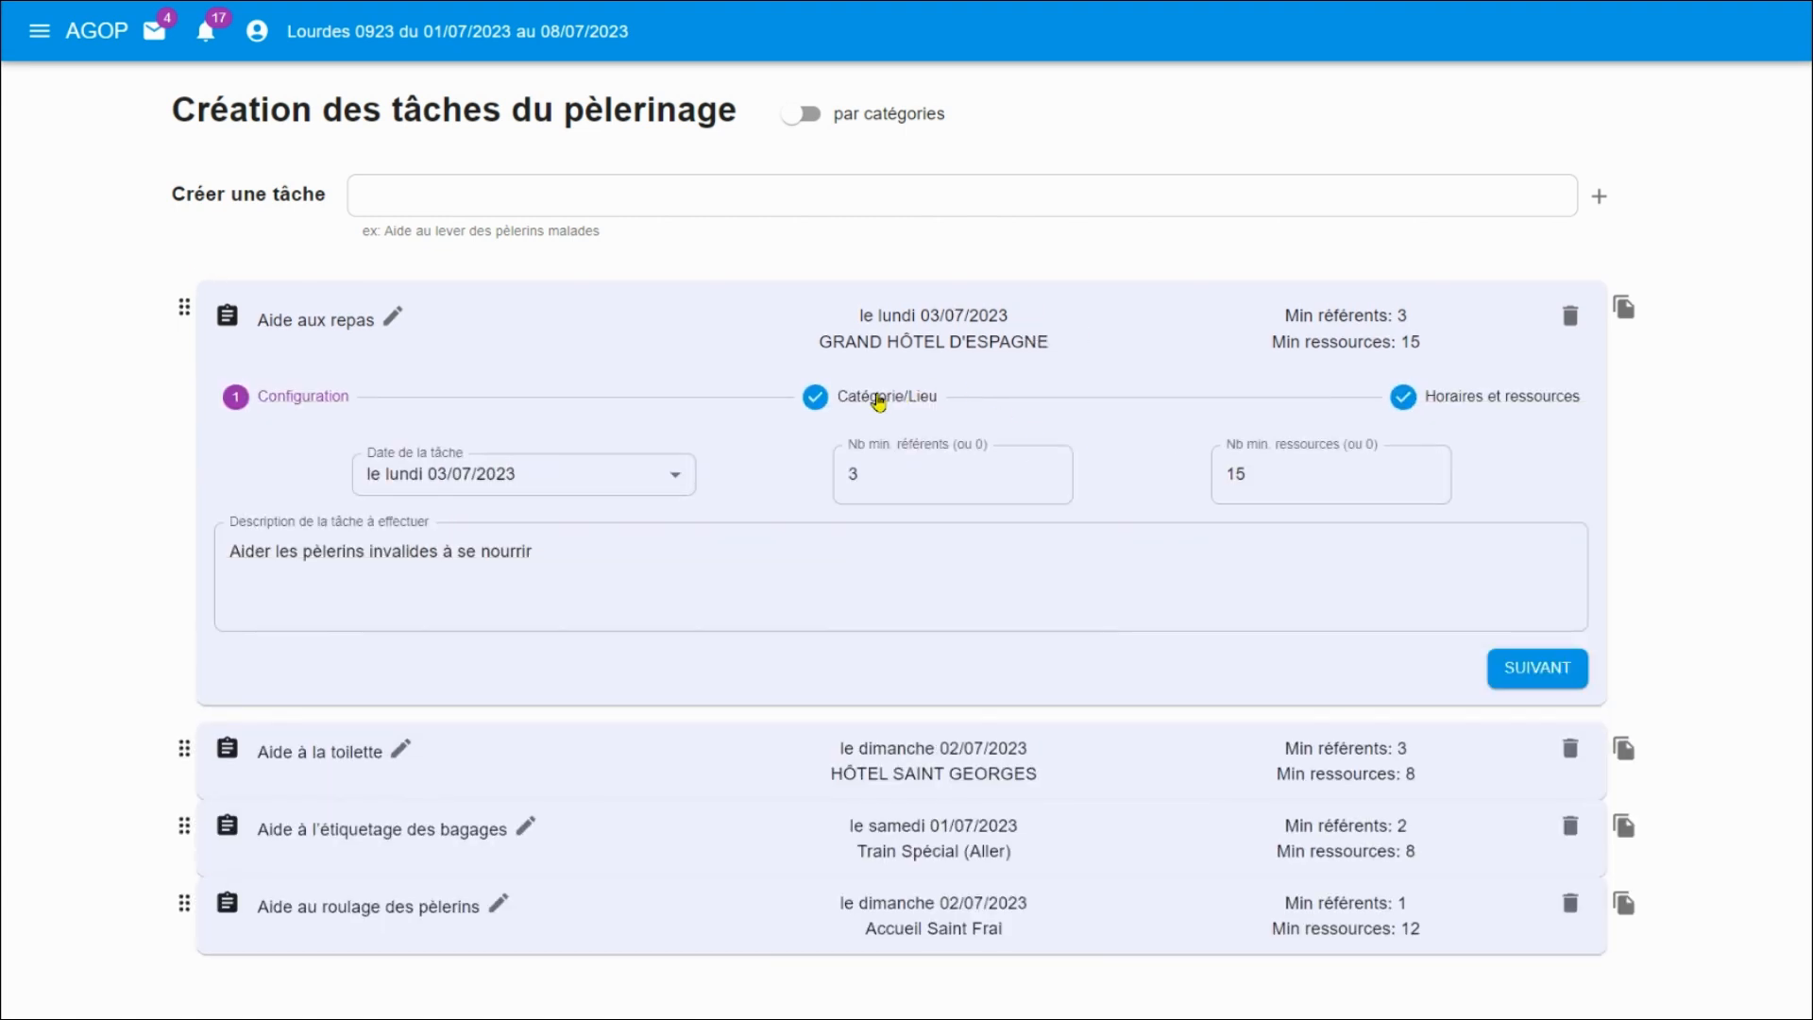
left_click(882, 396)
left_click(1485, 411)
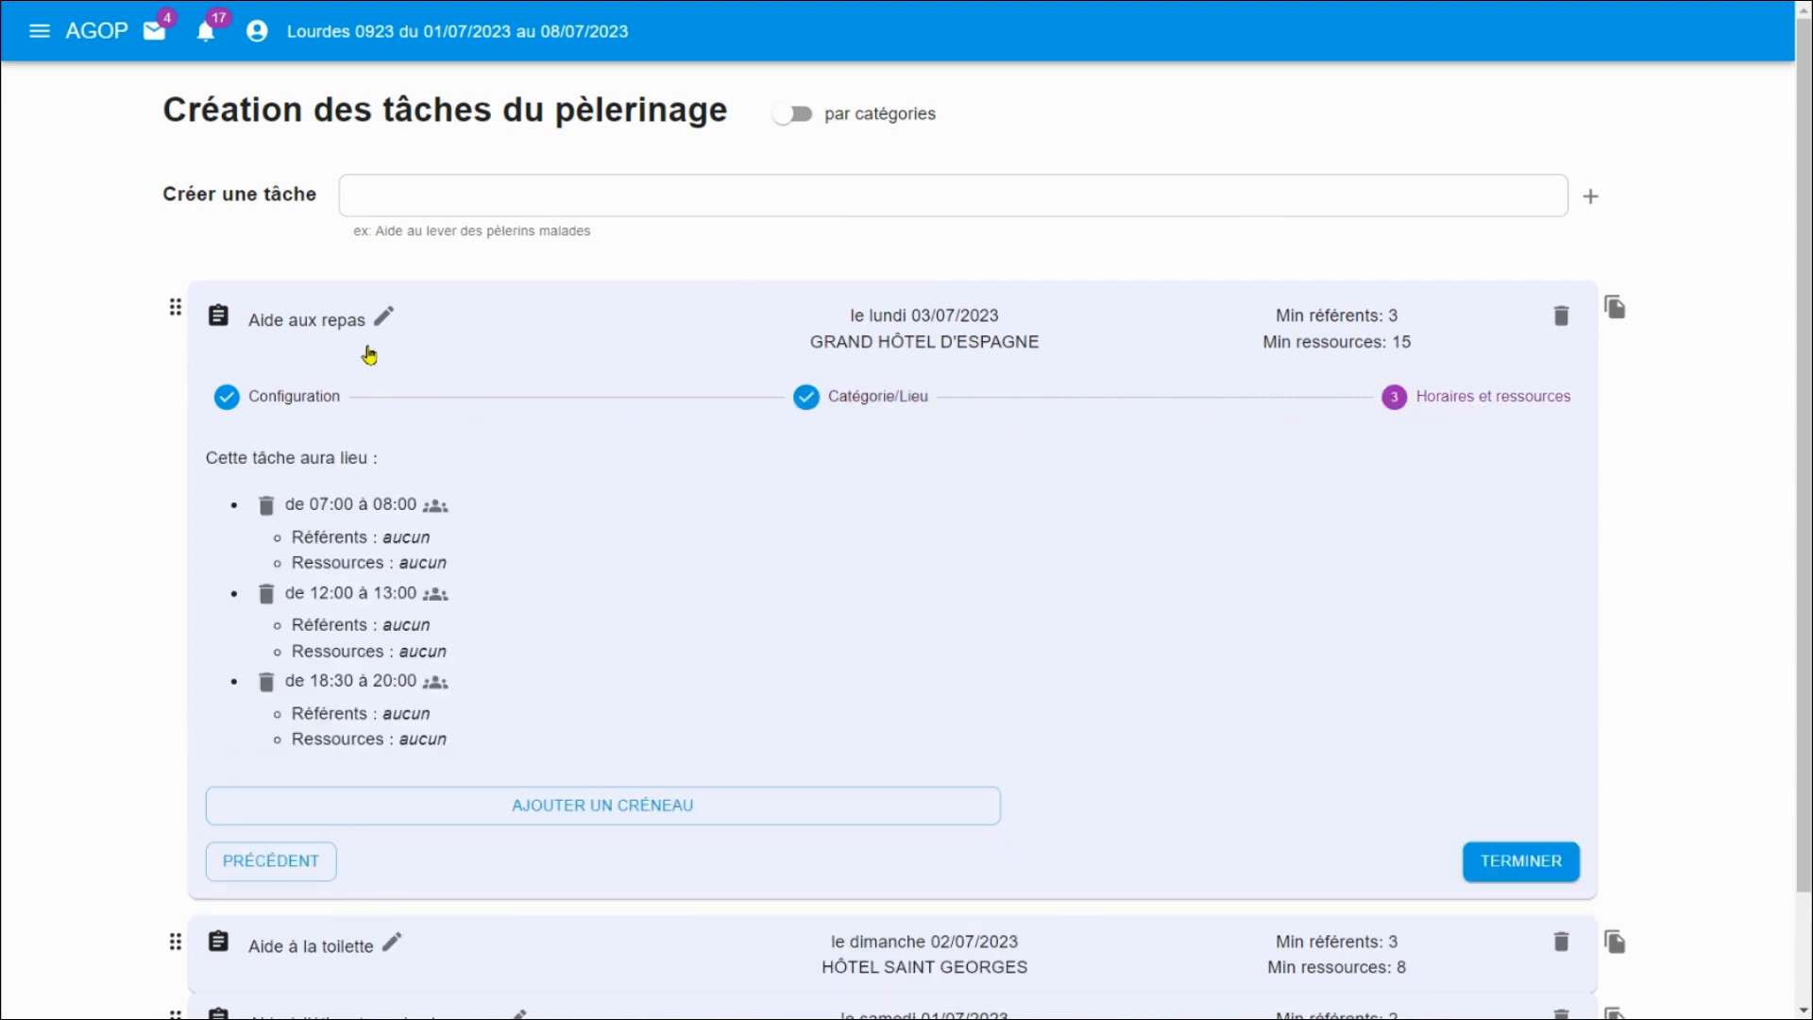
left_click(530, 340)
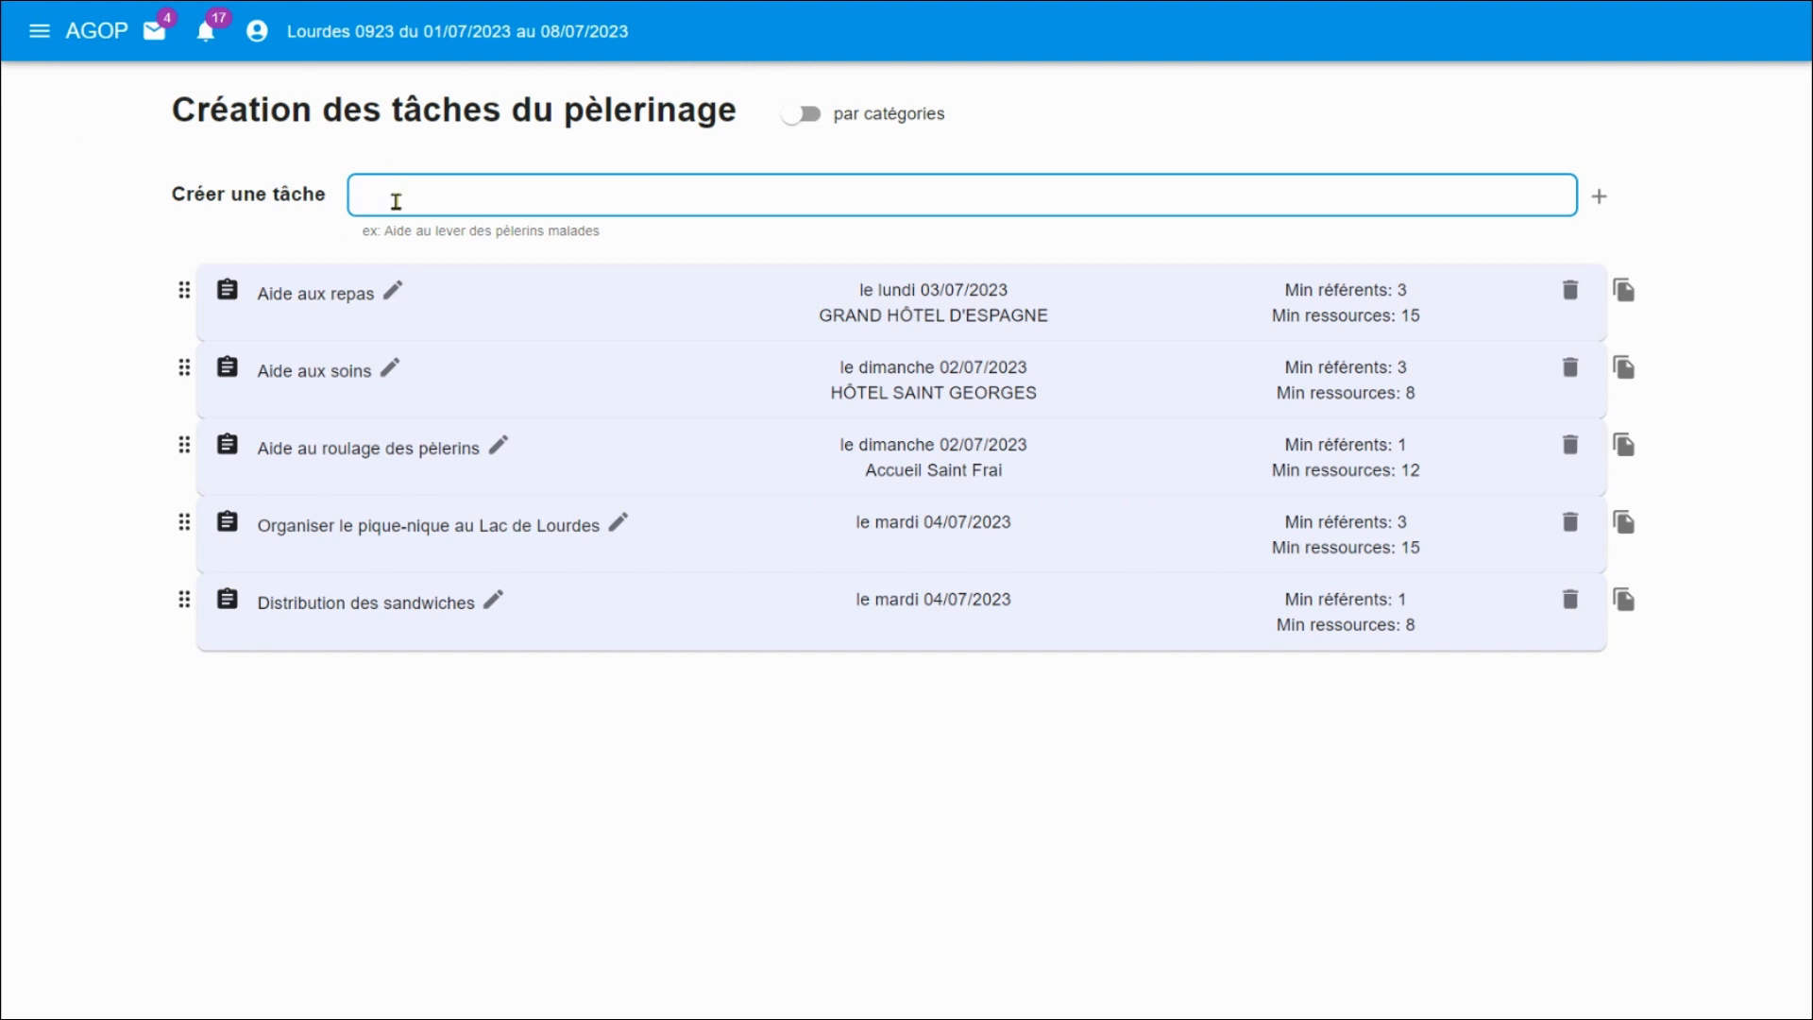
Create the task "Aide à l'étiquetage des bagages" and set its date to le samedi 01/07/2023 (trajet aller).
type("Aide à l'étiquetage des bagages")
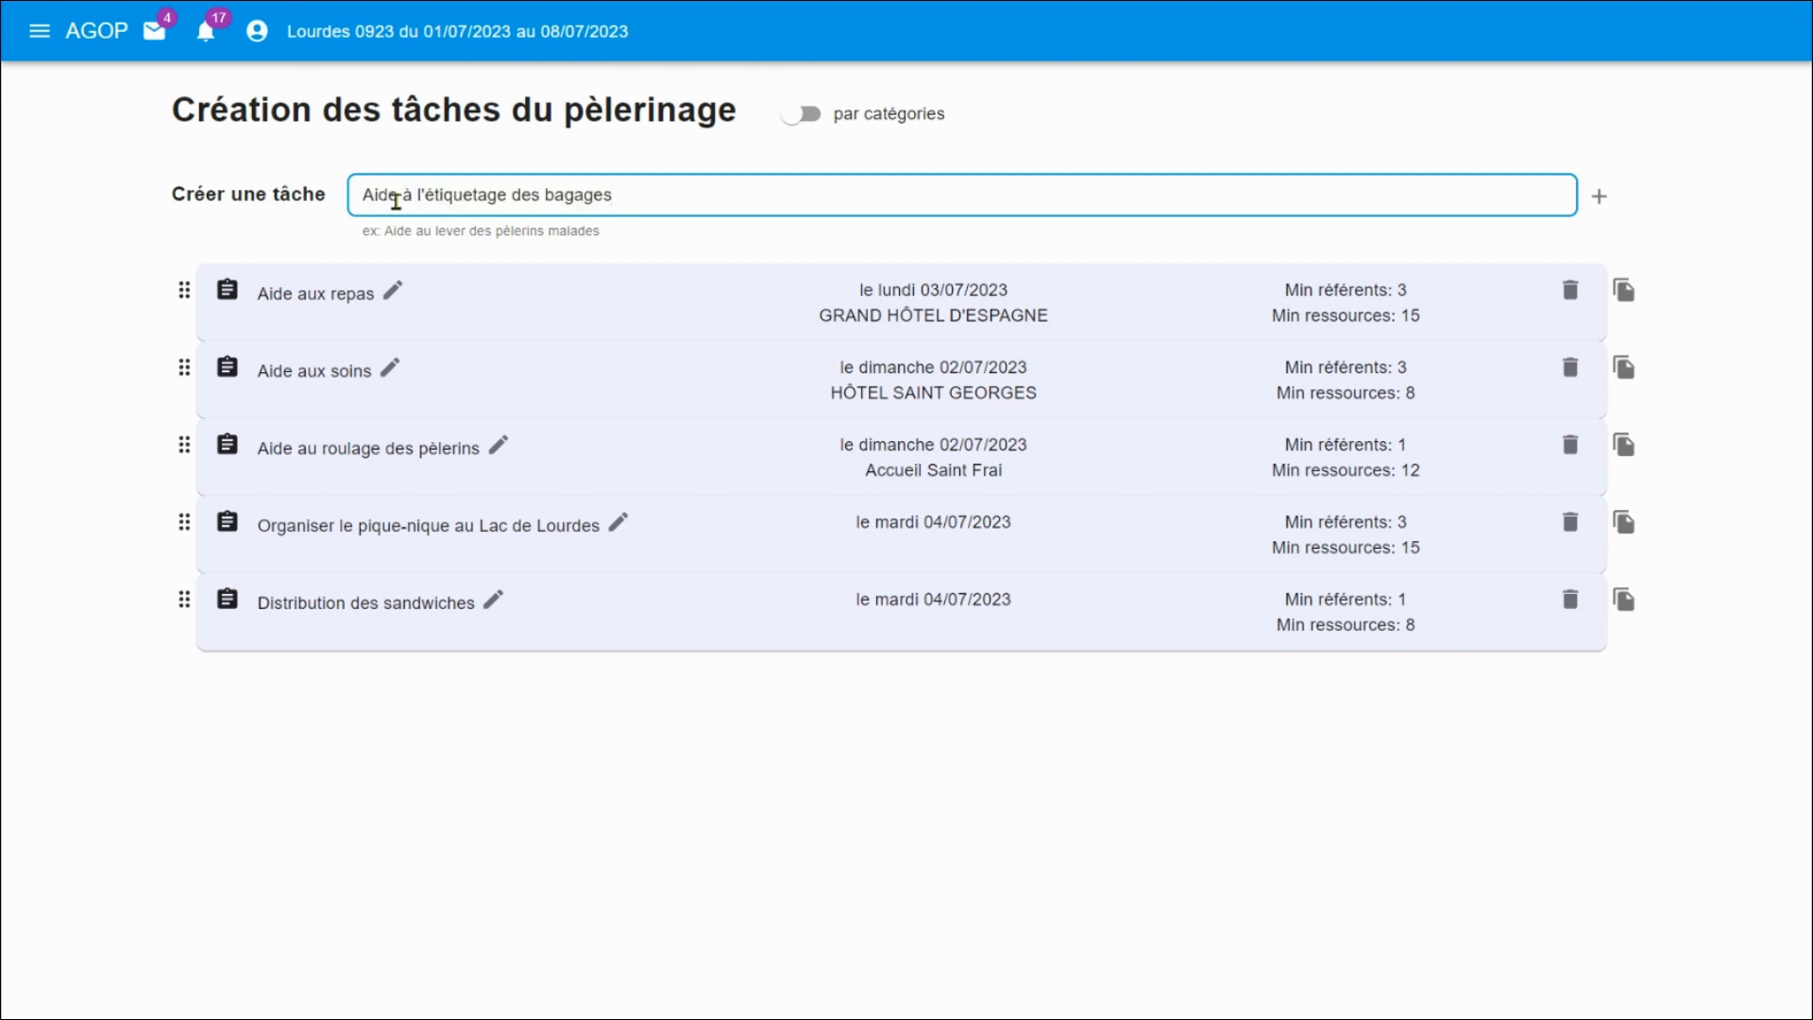
key("Return")
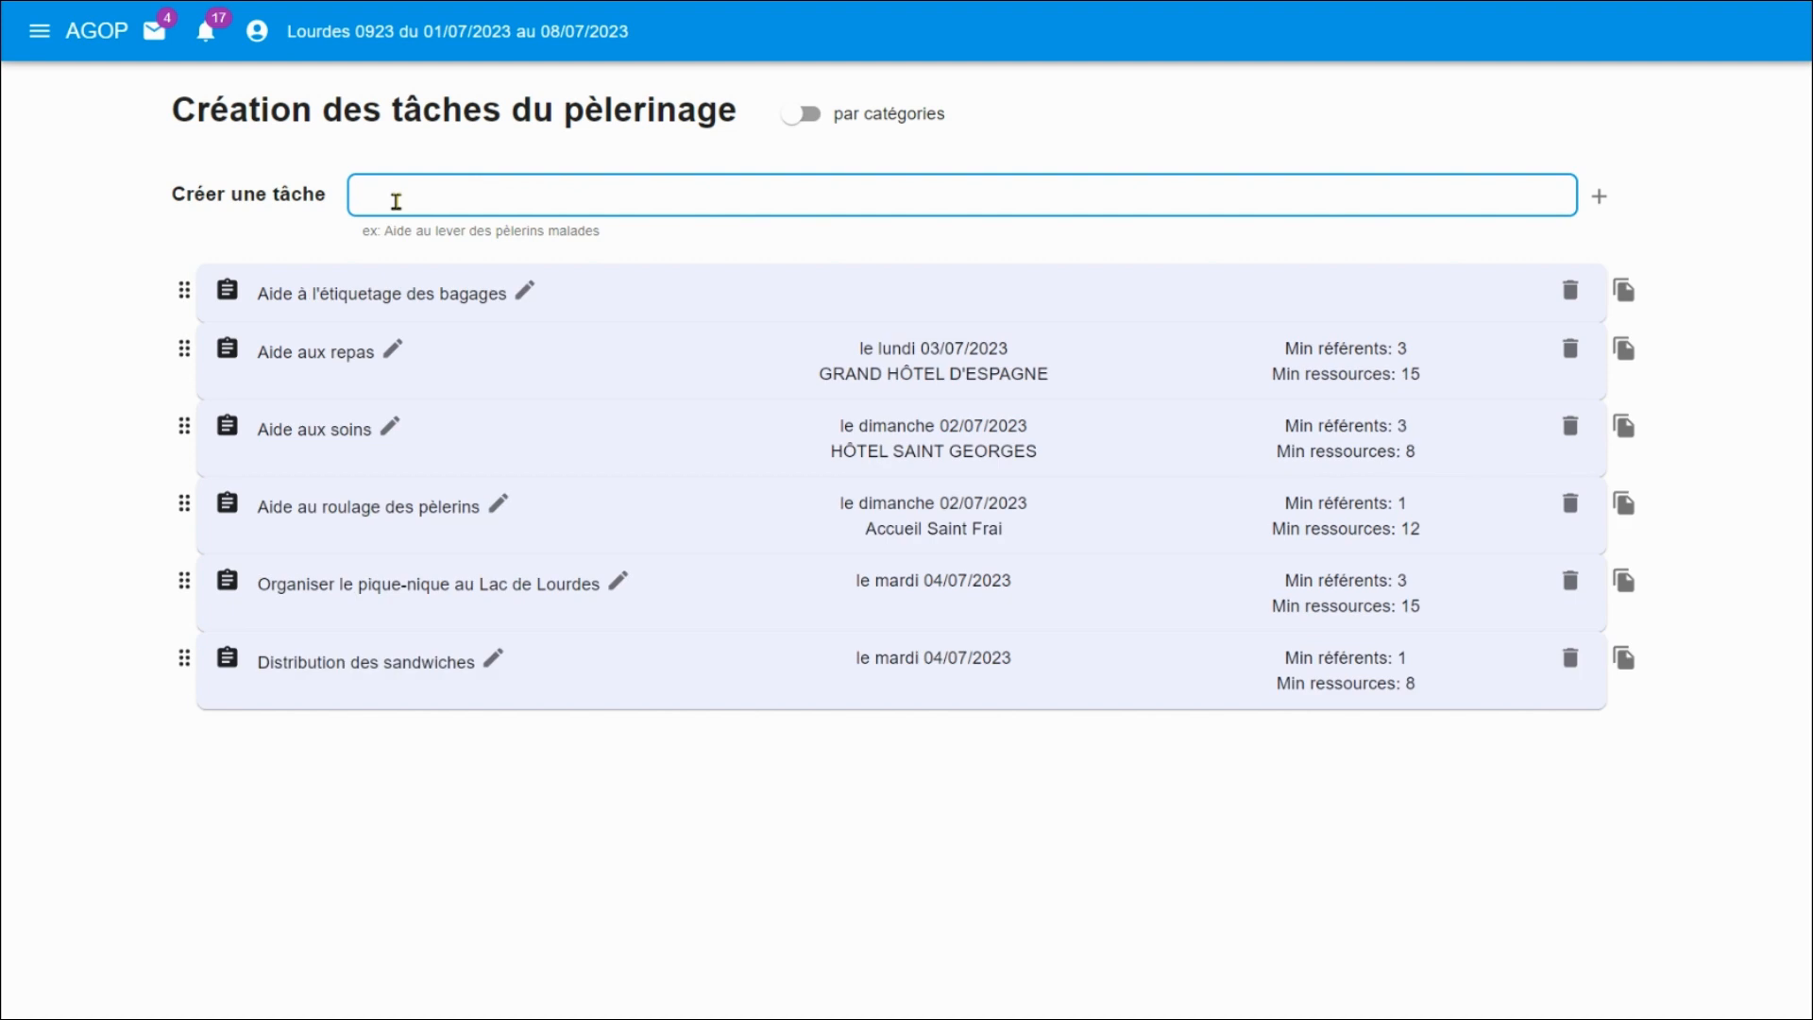
left_click(627, 302)
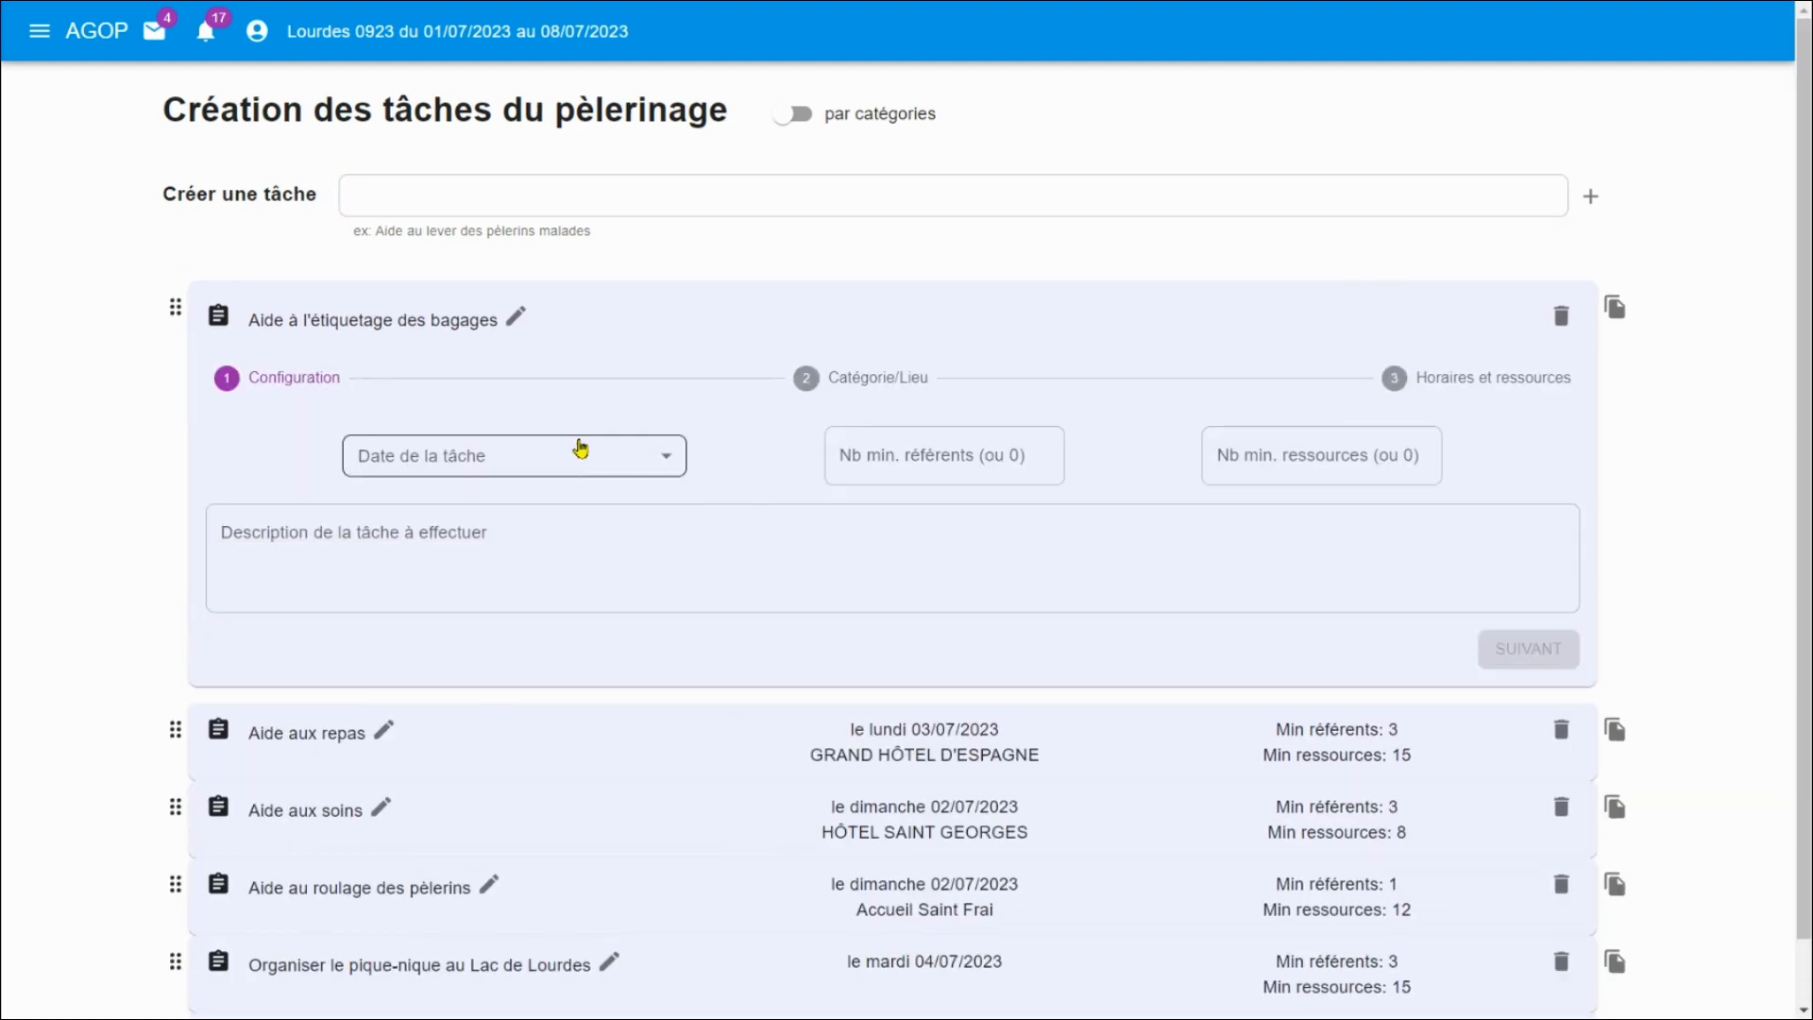
left_click(579, 455)
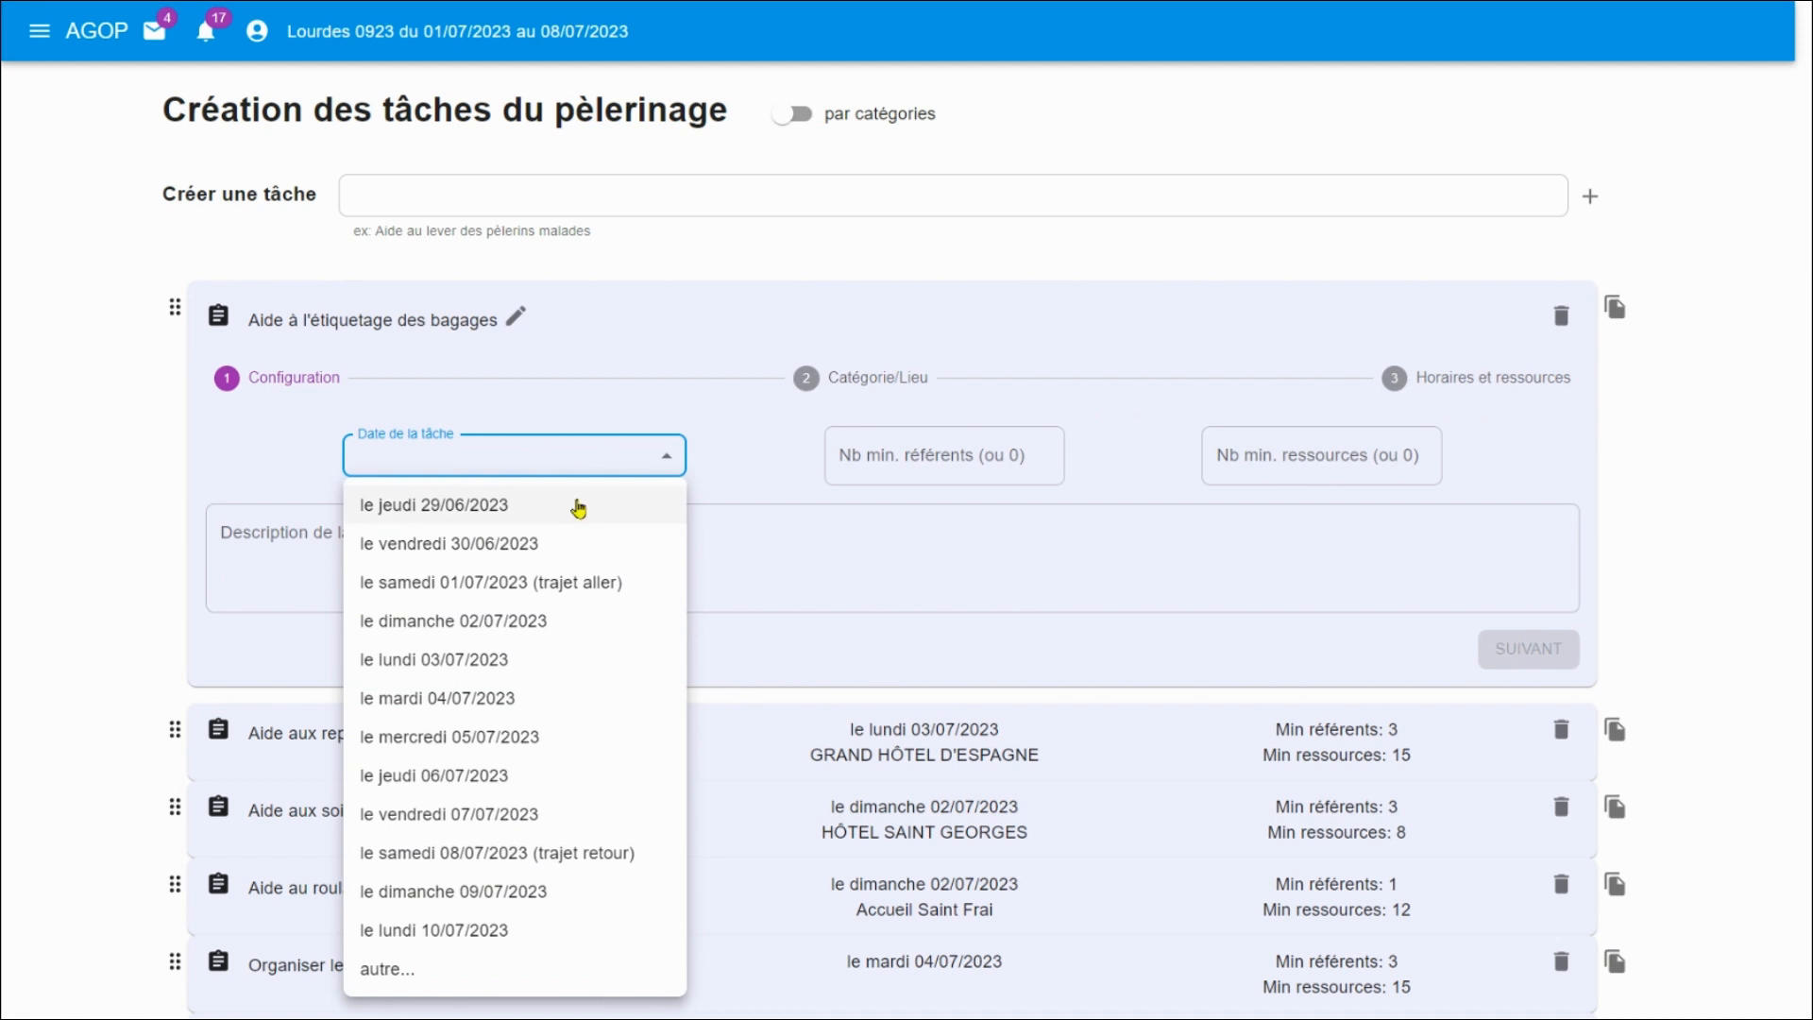
left_click(575, 583)
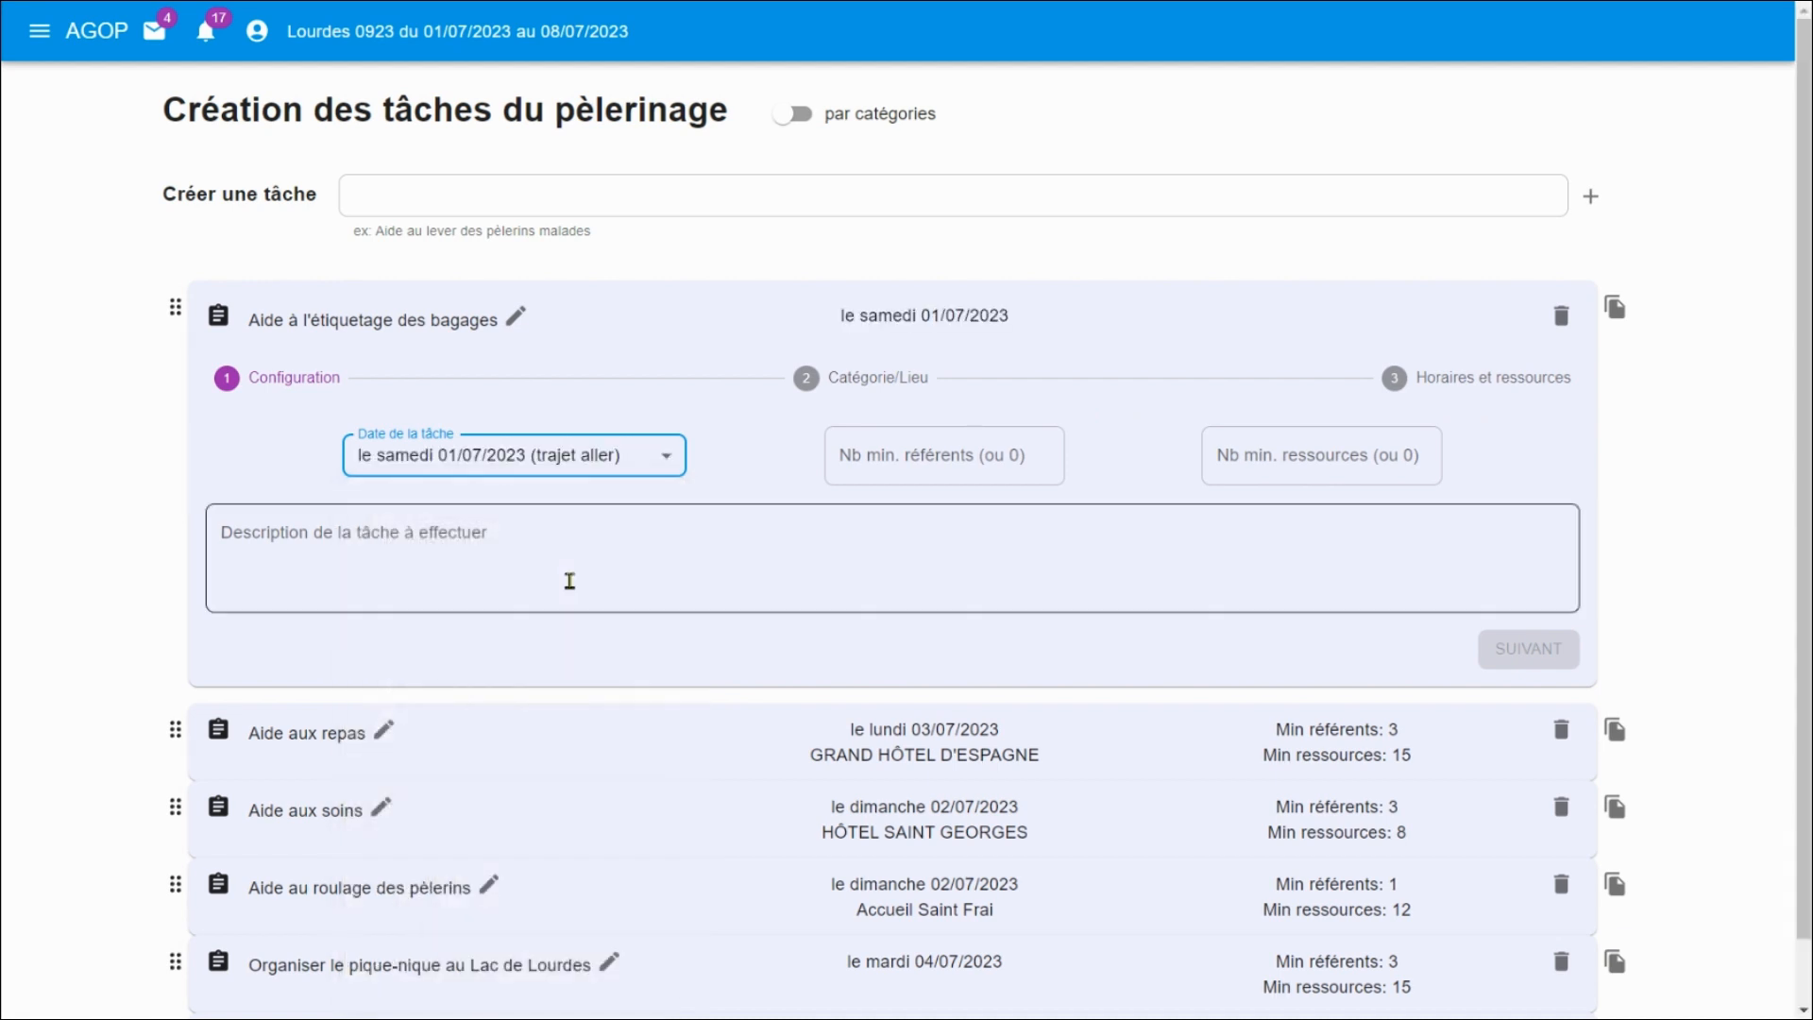
Describe the task as "Etiqueter les bagages des pèlerins à leur arrivée en gare" and require at least 2 référents and 8 ressources.
left_click(596, 567)
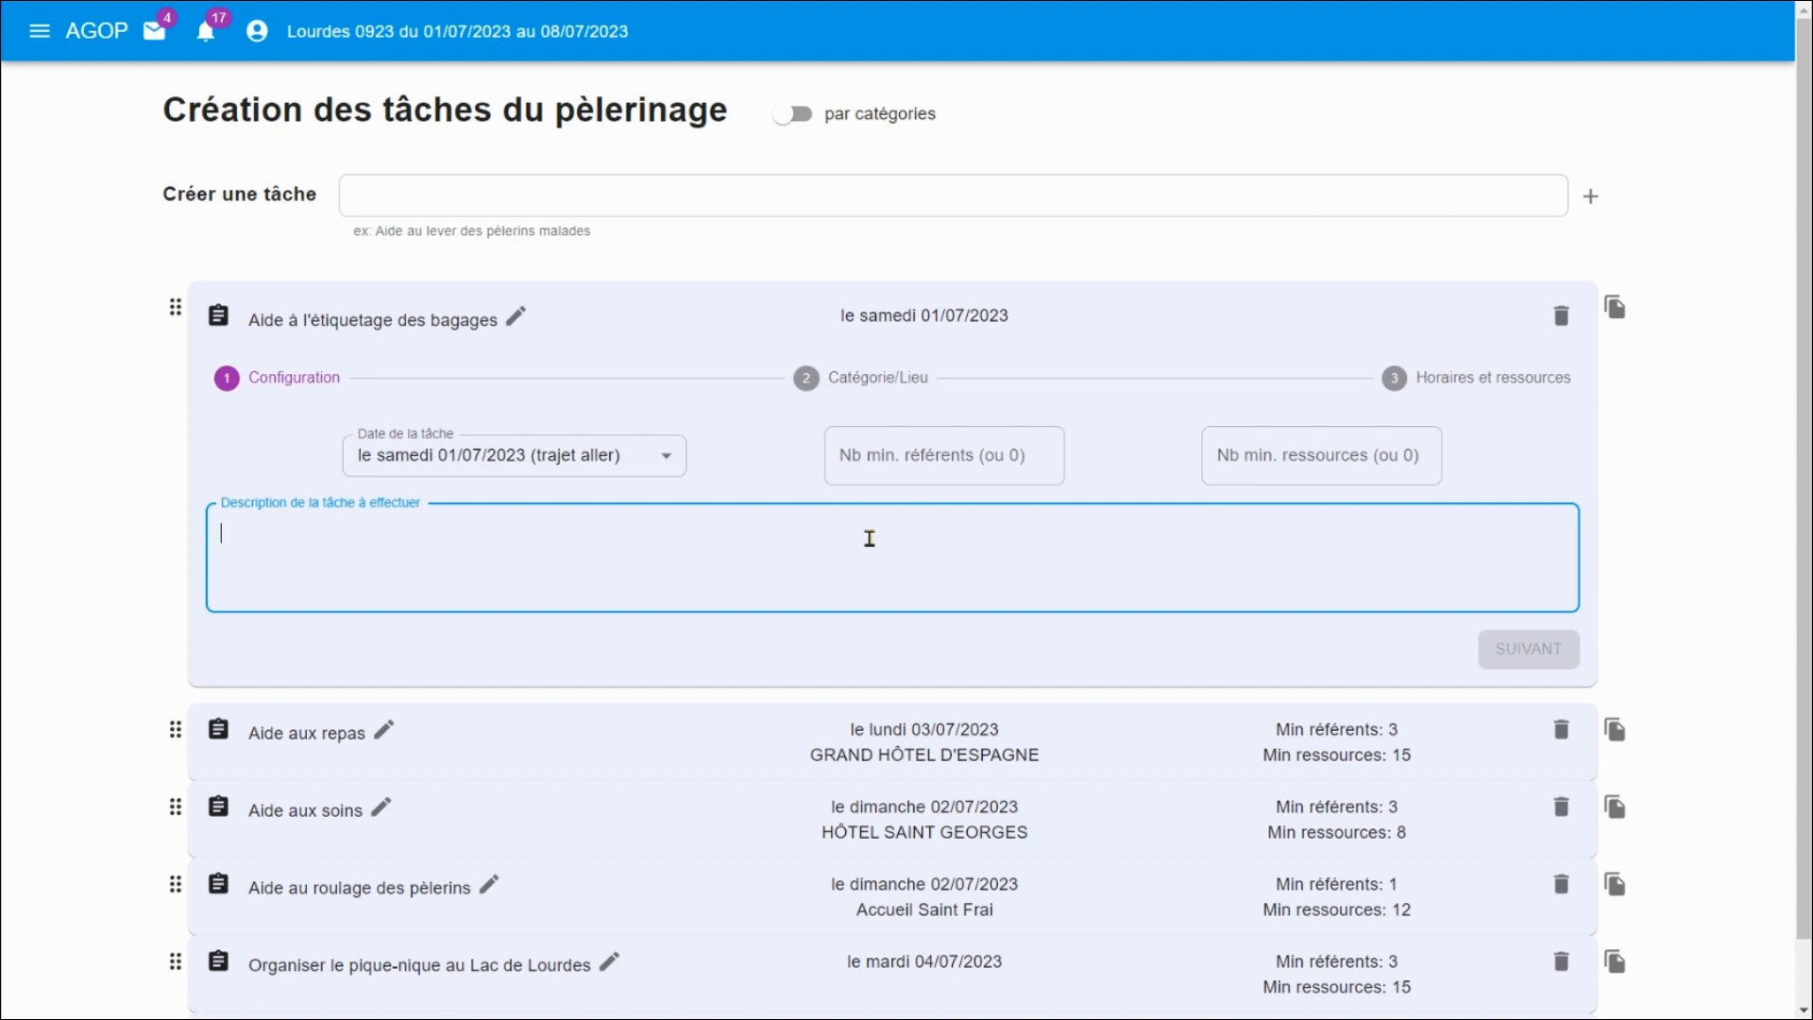
type("Etiqueter les bagages des pèlerins à leur arrivée en gare")
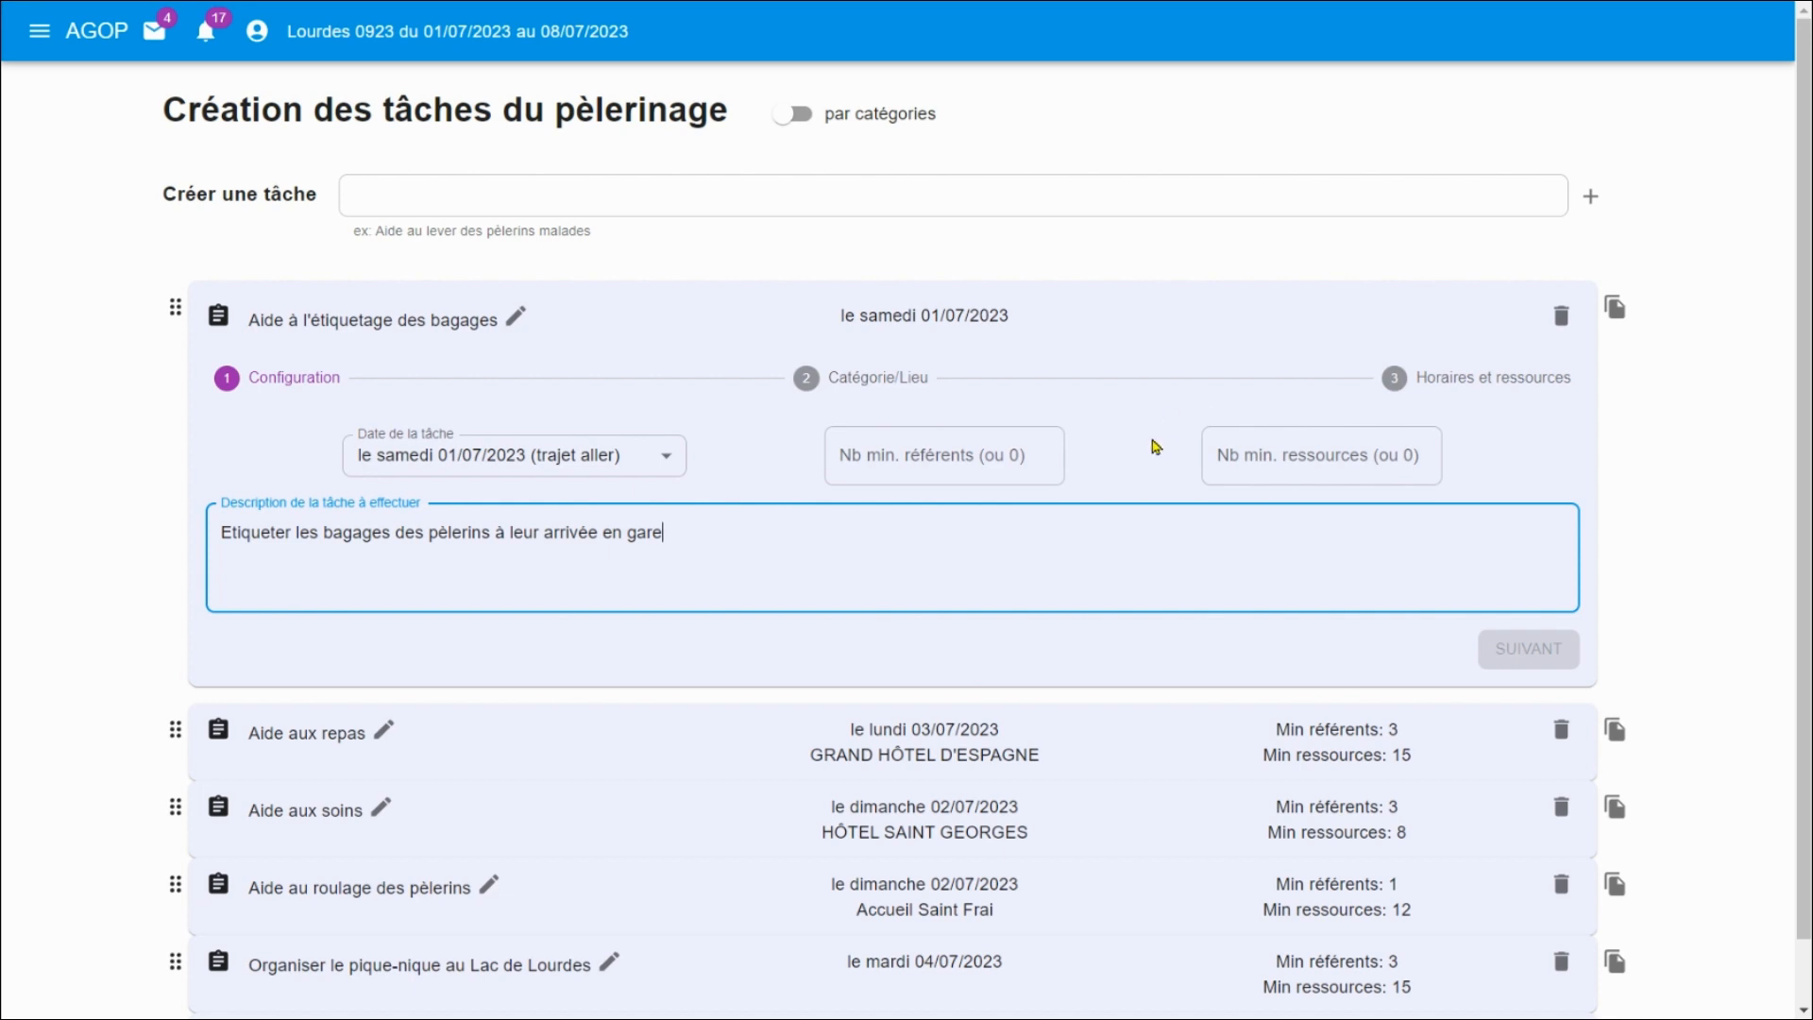
left_click(926, 460)
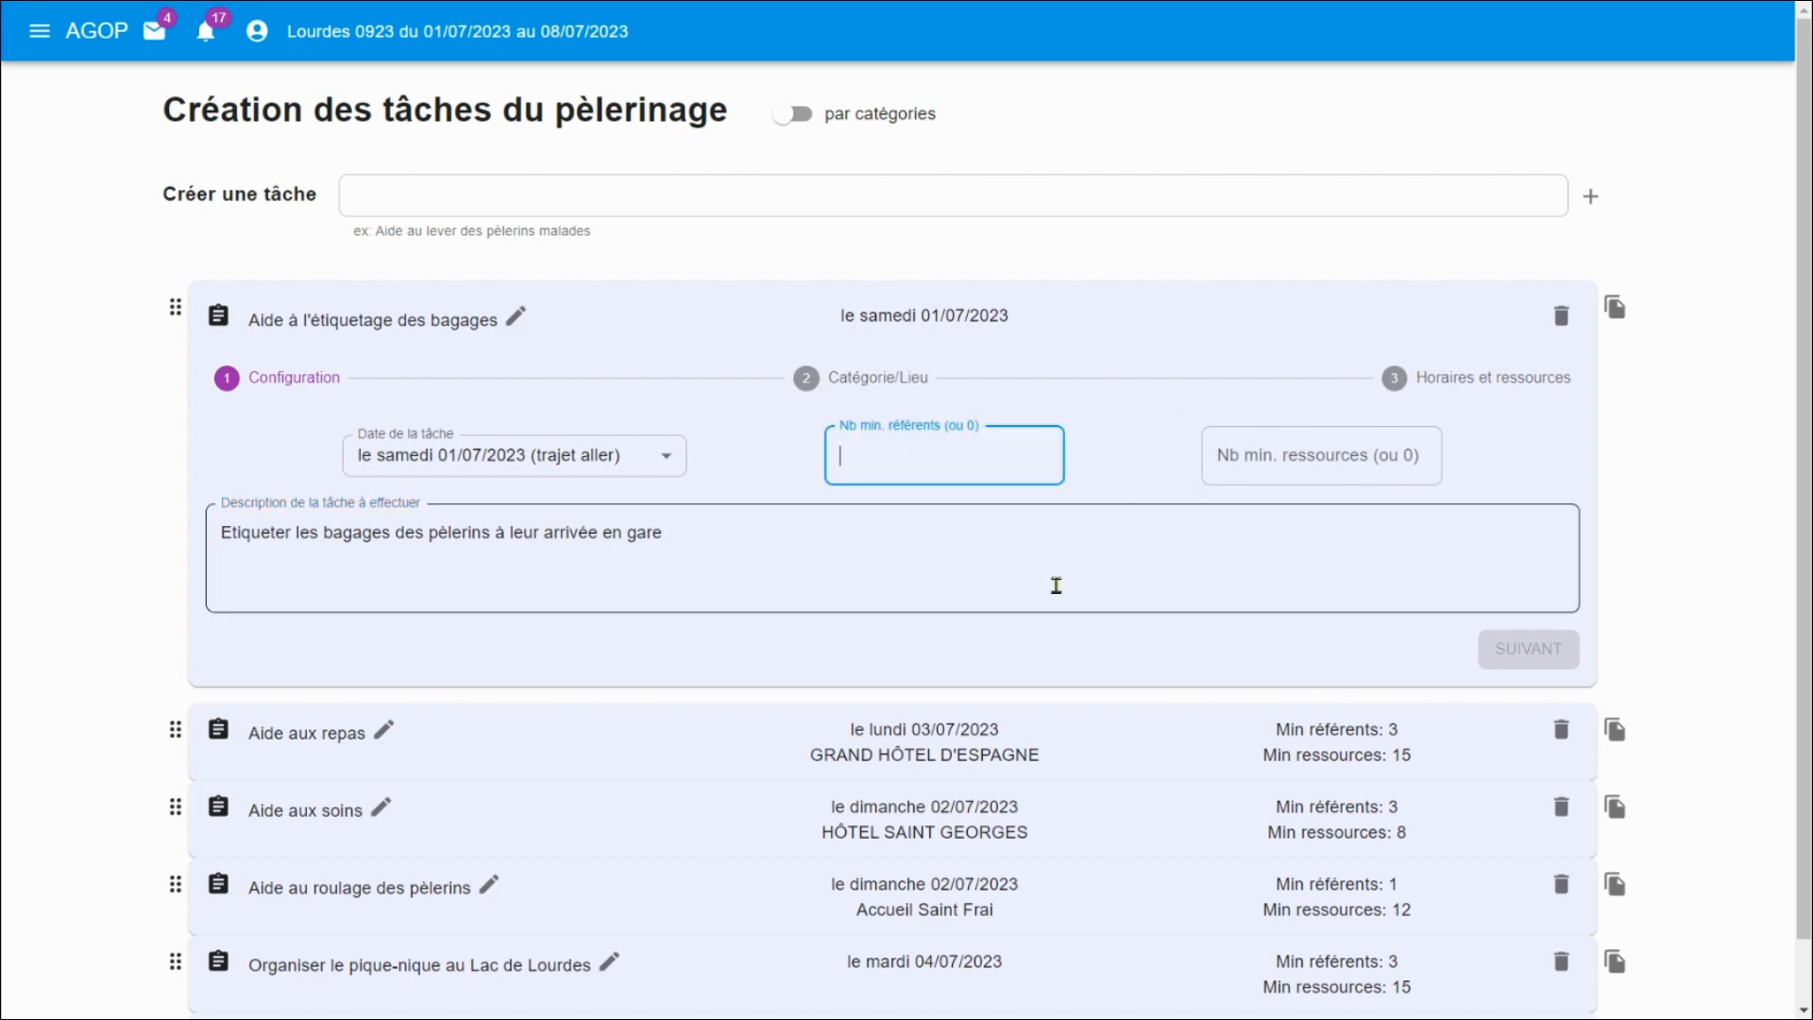
type("2")
left_click(1295, 469)
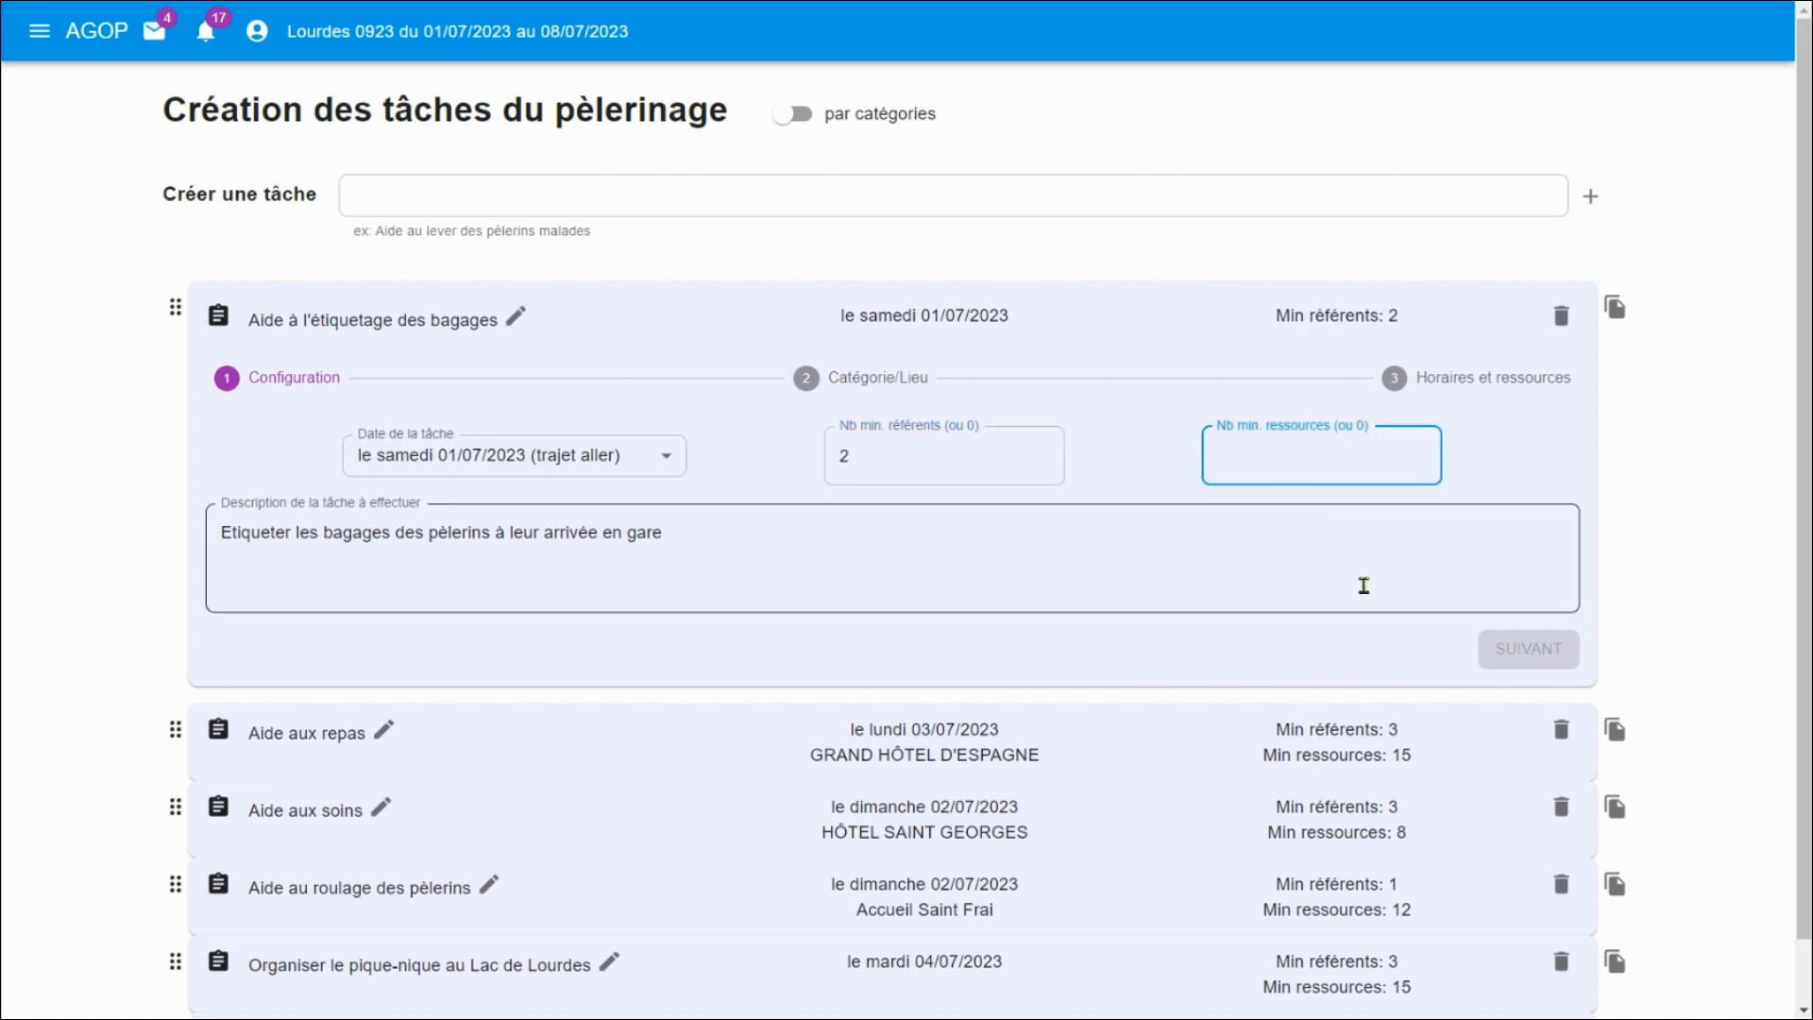
type("8")
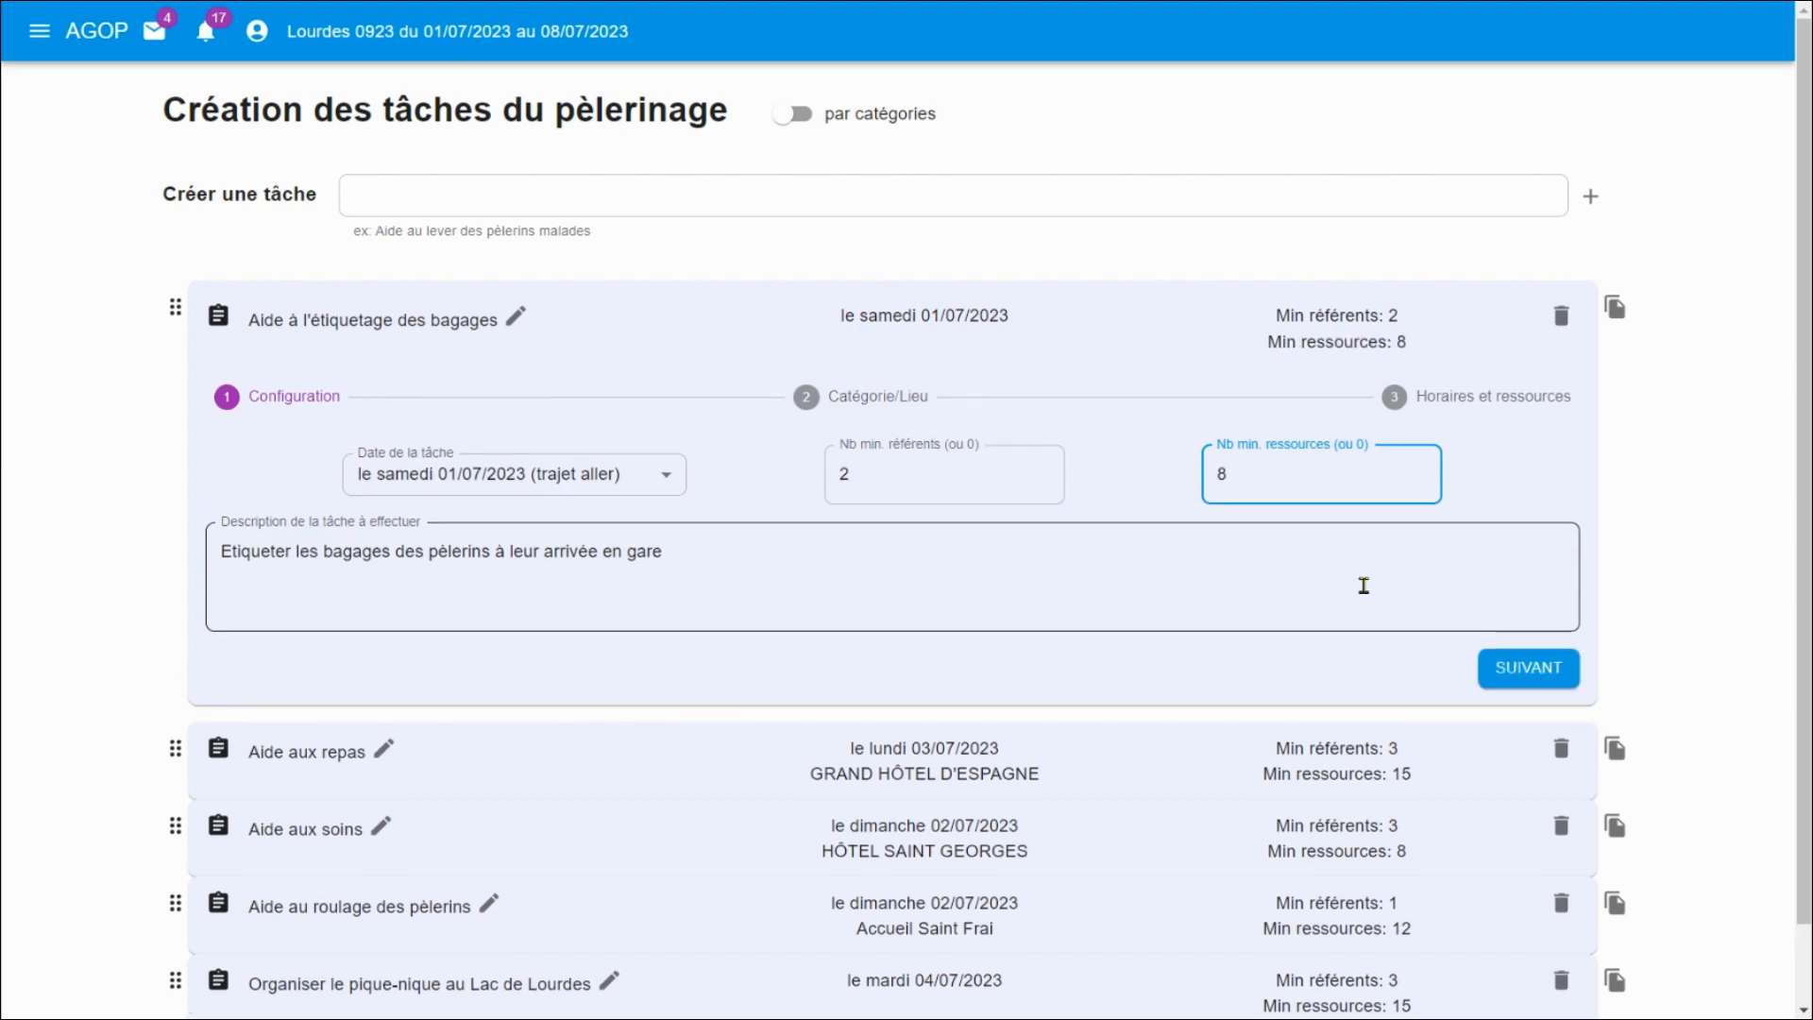
left_click(1364, 586)
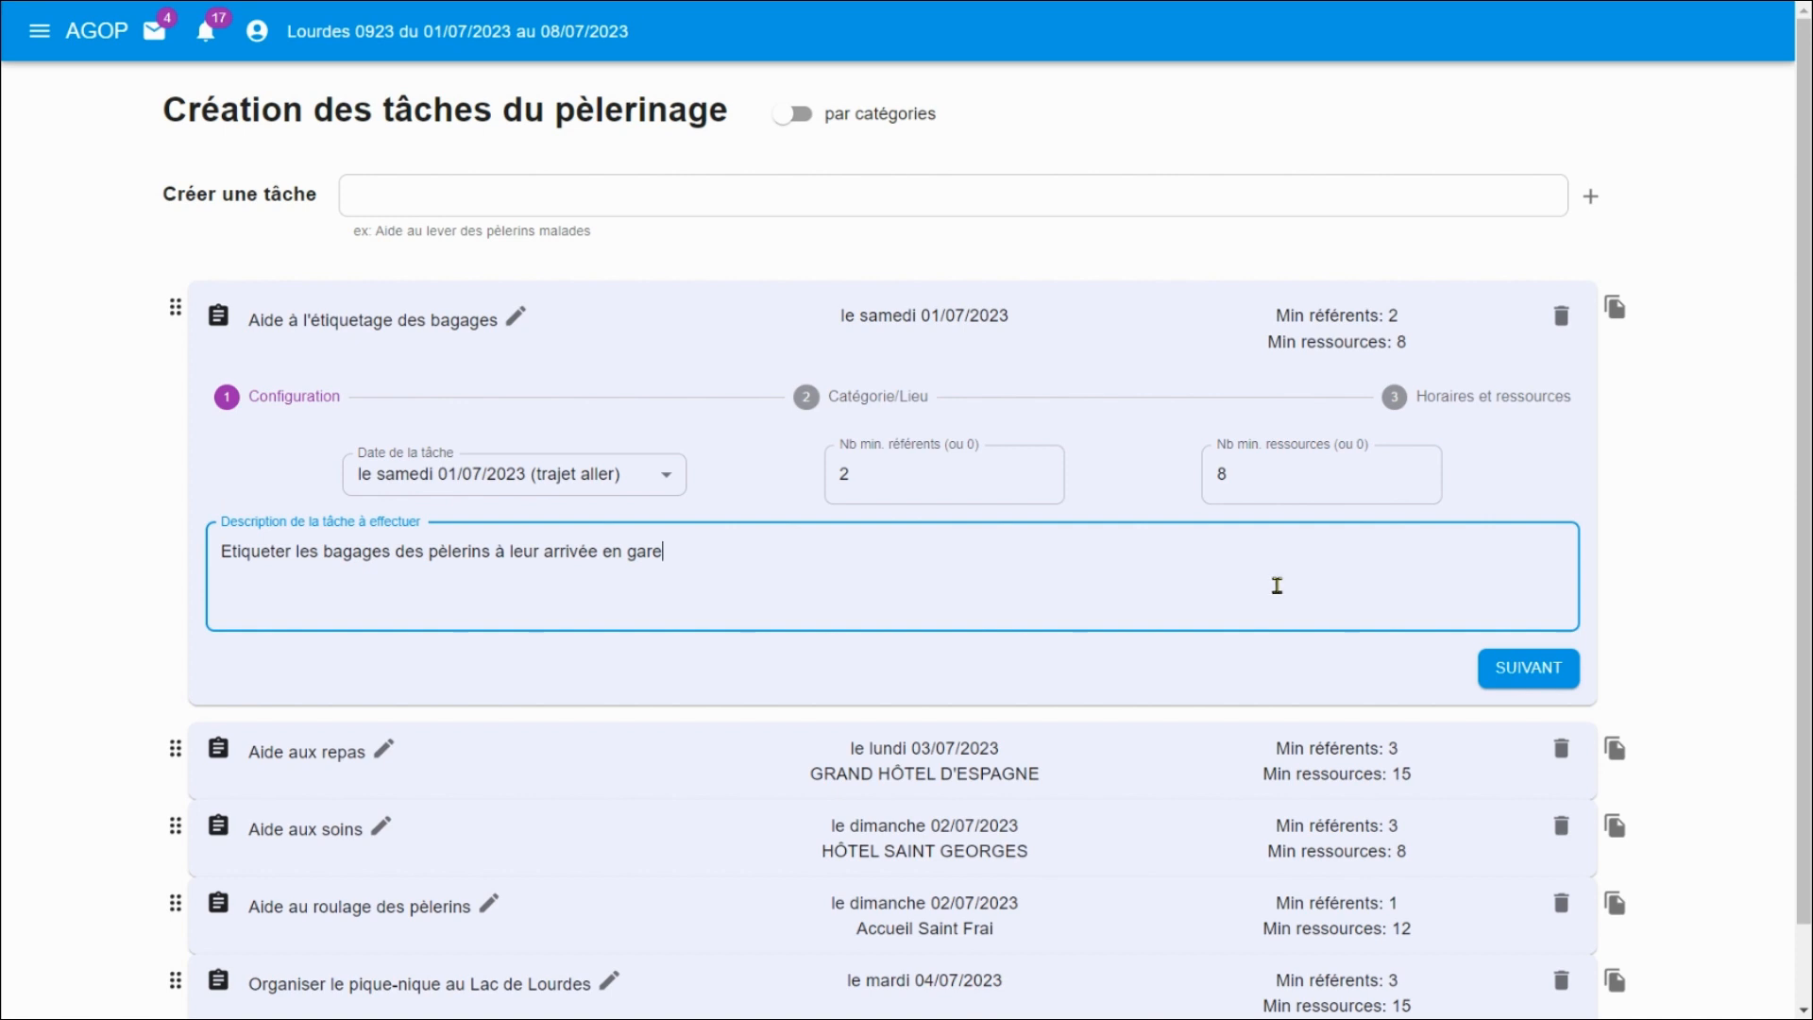
Assign the baggage labelling task to the category les transports with Train Spécial (Aller) as its location.
left_click(1511, 665)
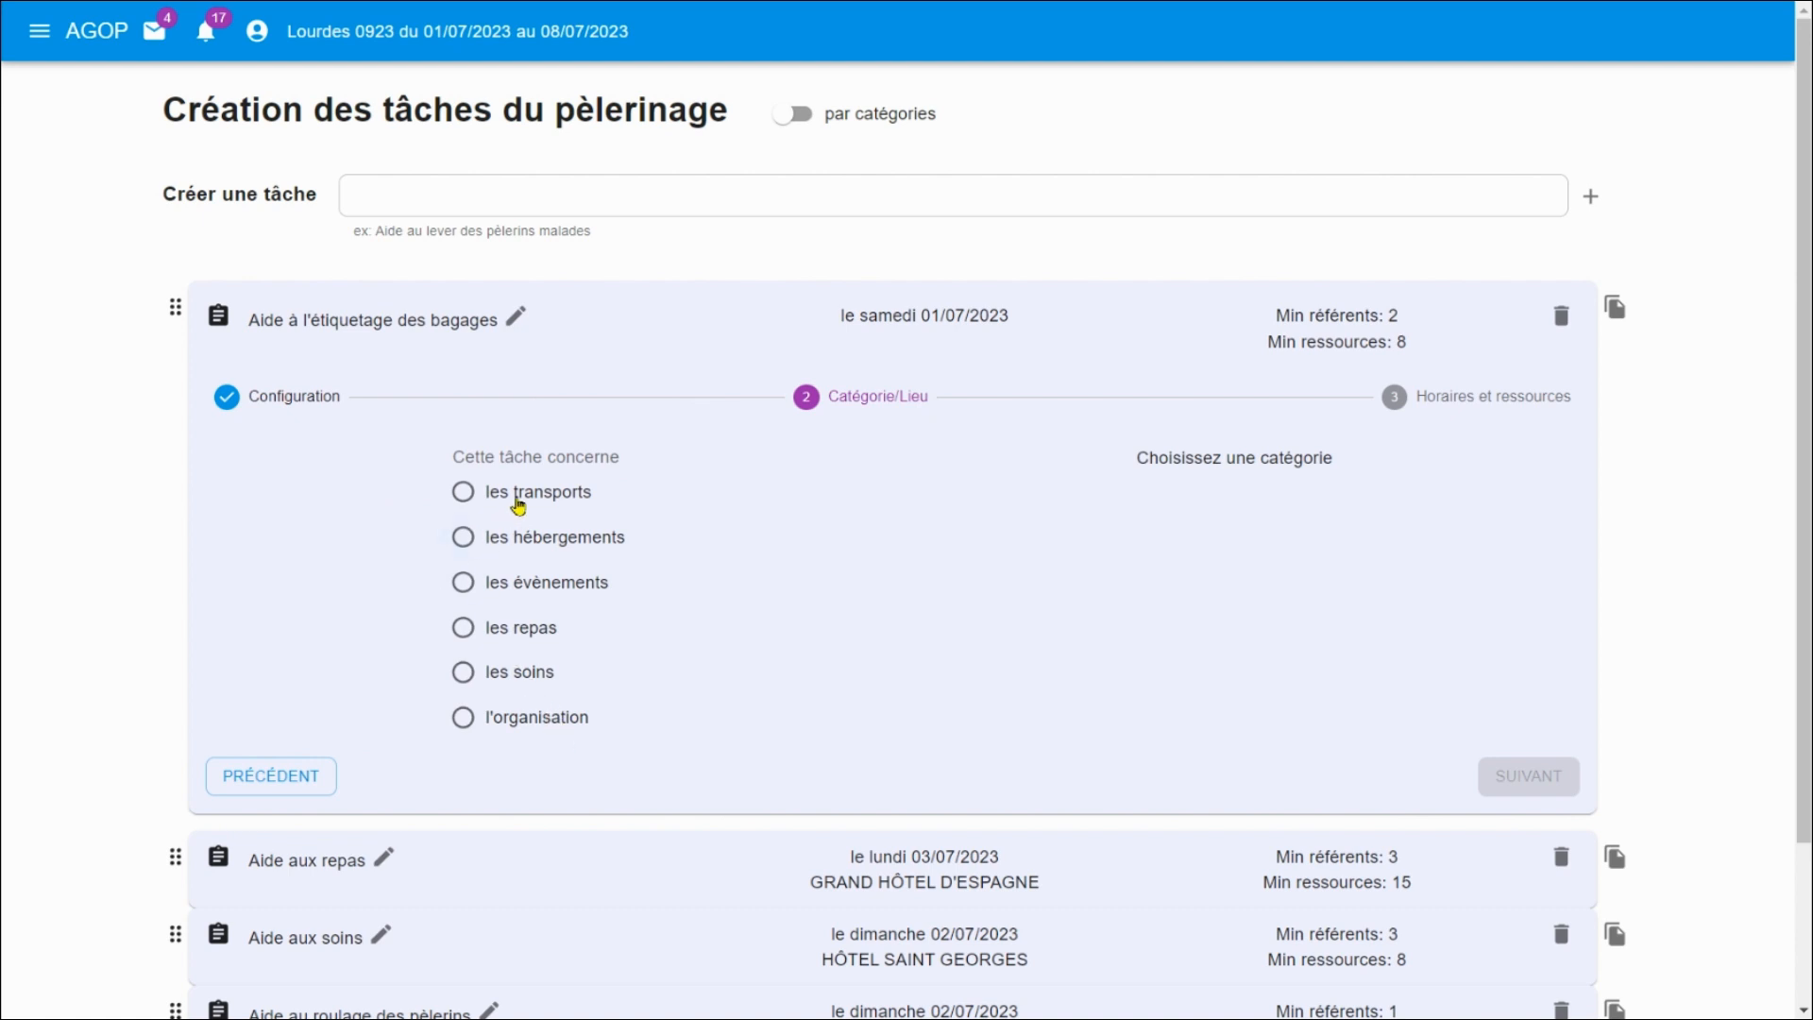
left_click(518, 503)
left_click(1175, 469)
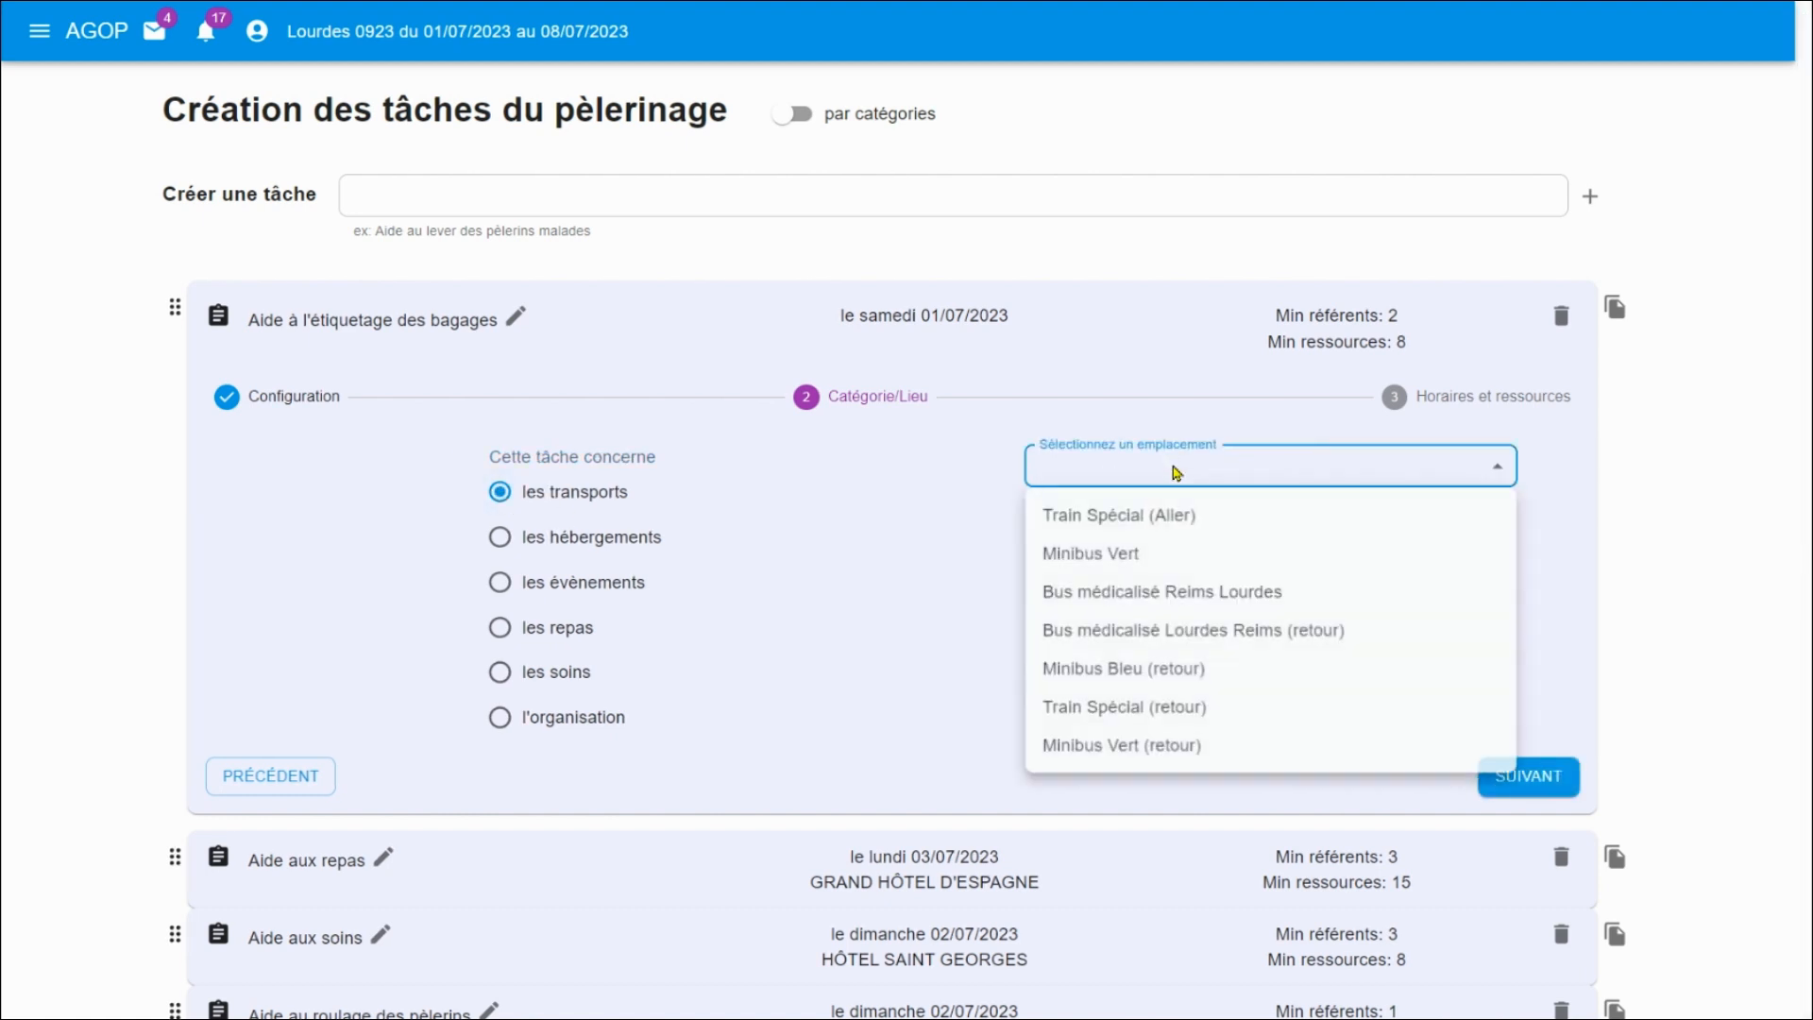
left_click(1196, 519)
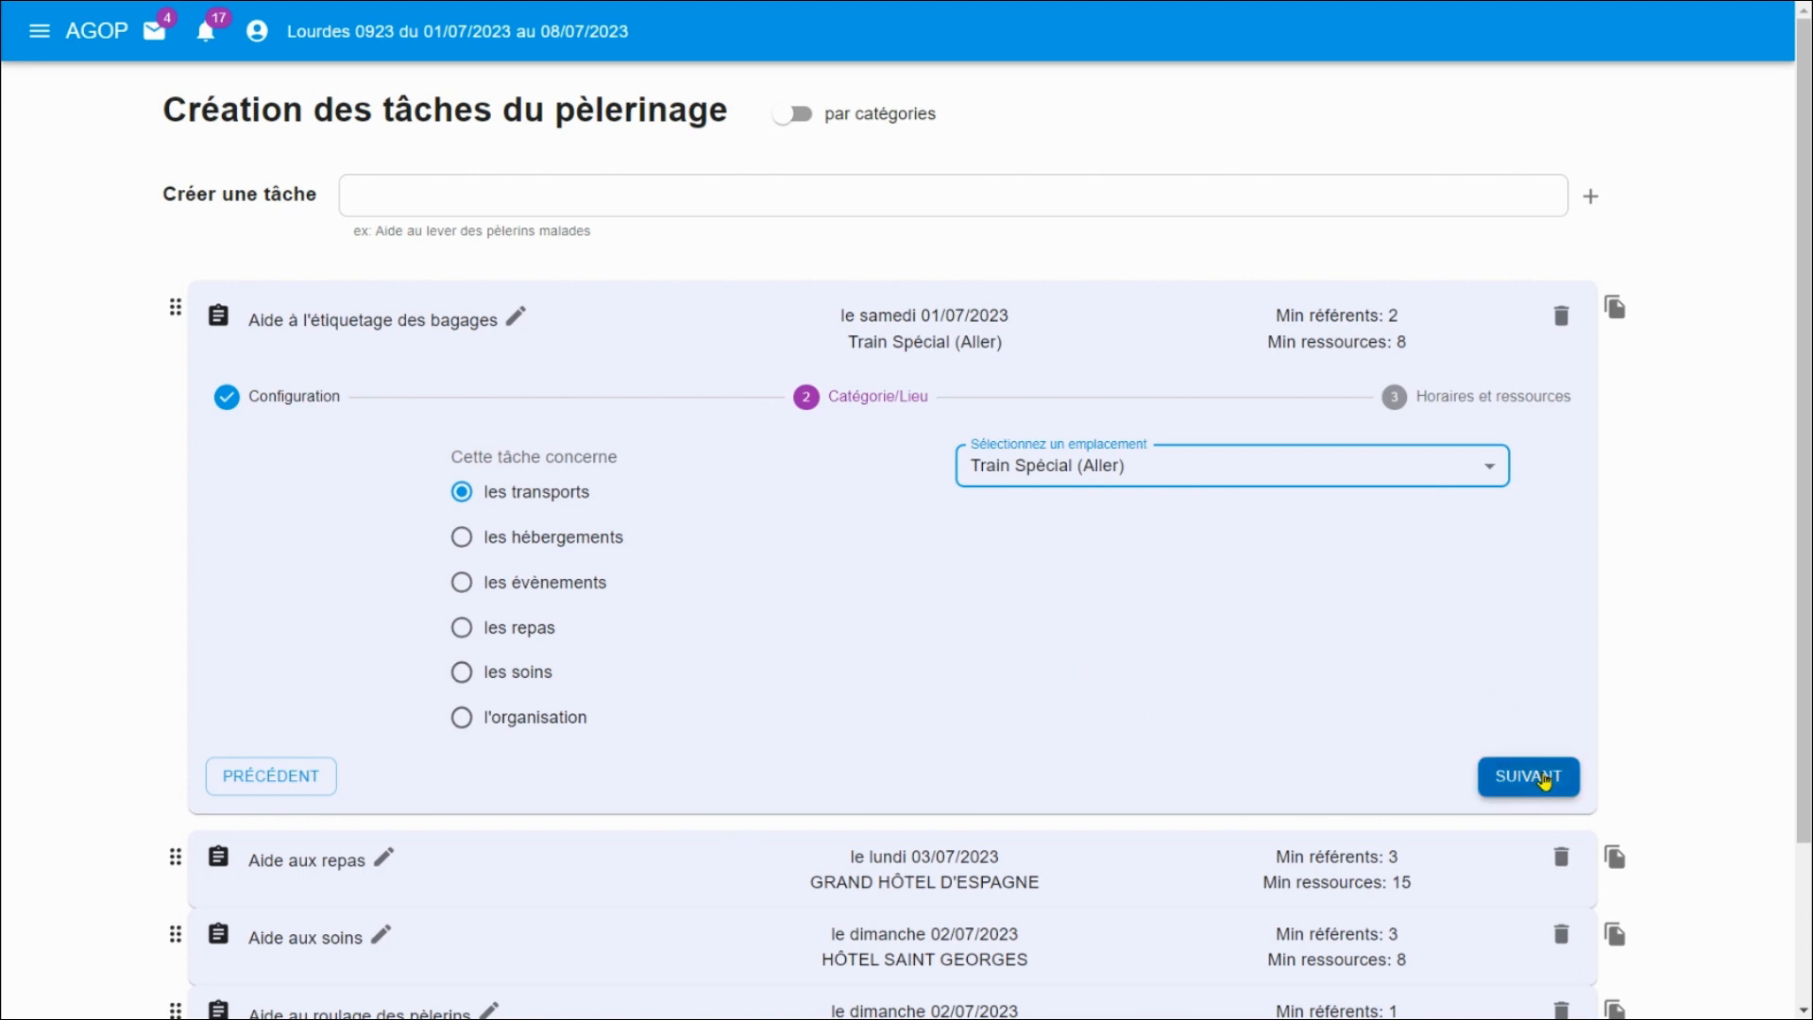
Add and save a time slot from 07:45 to 09:15 for the baggage labelling task, and finish its setup.
left_click(1541, 780)
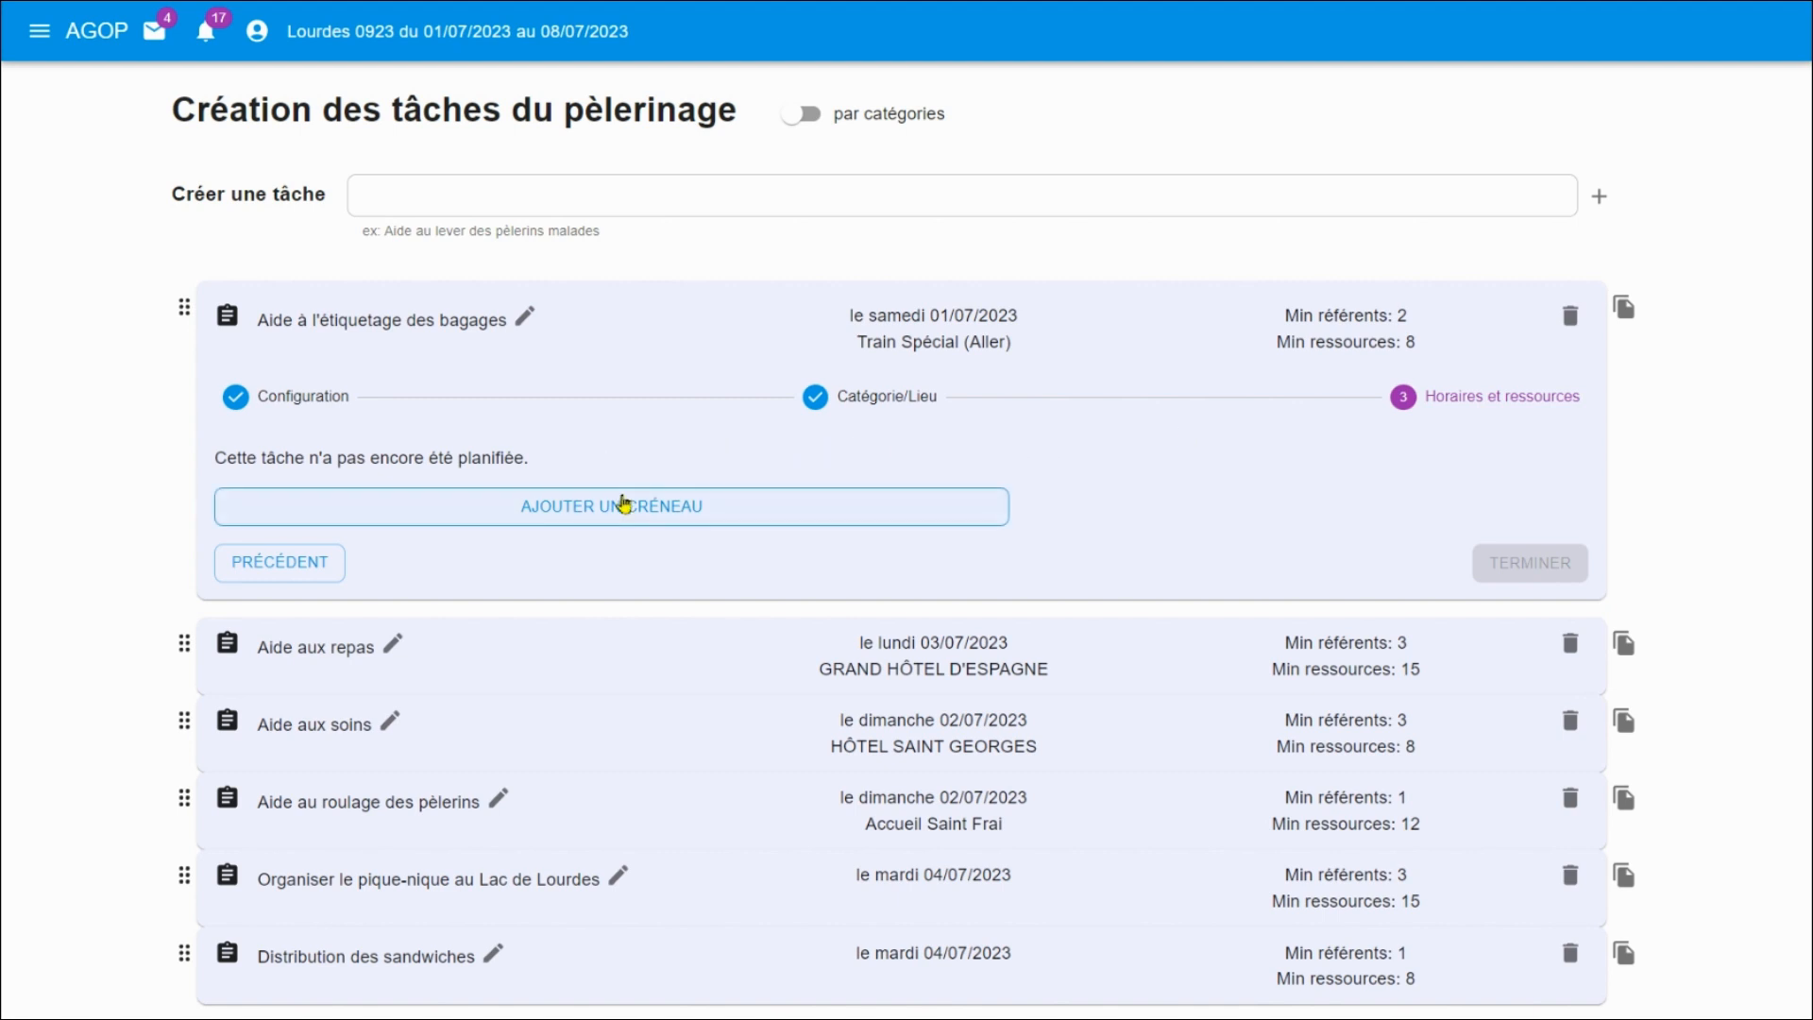
left_click(626, 507)
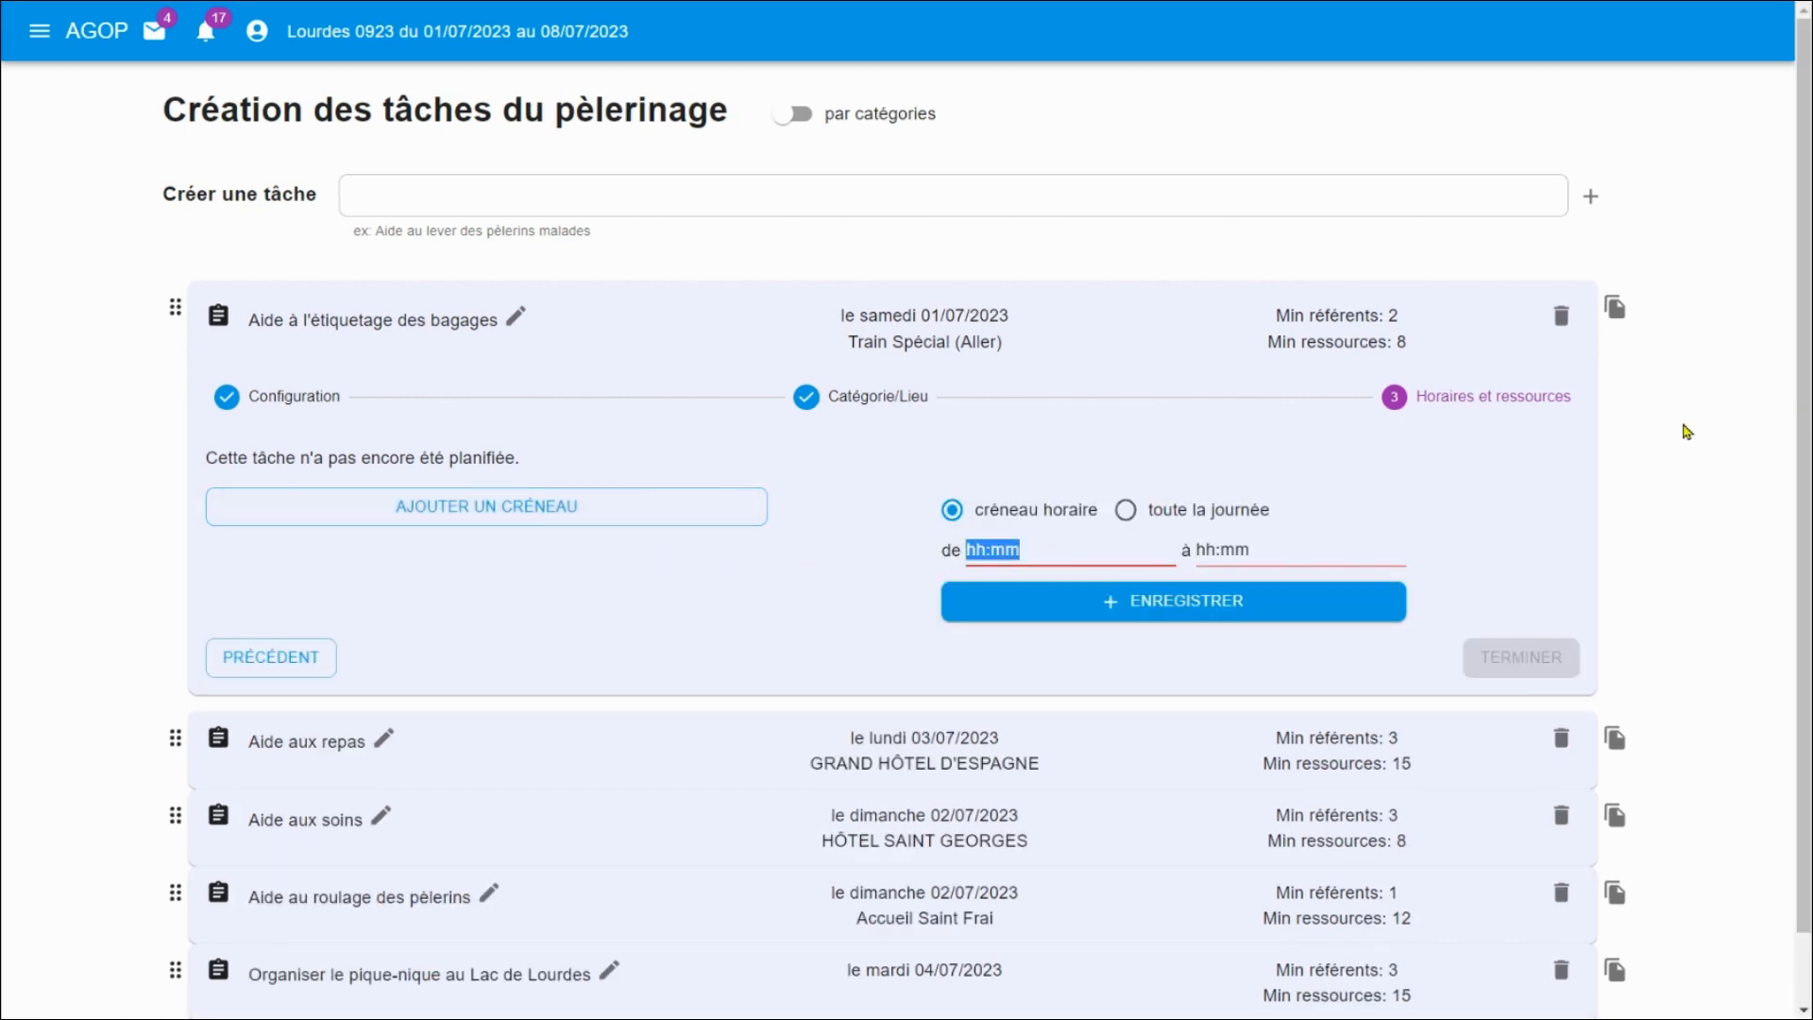
left_click(967, 559)
type("0745")
key("Tab")
type("0901")
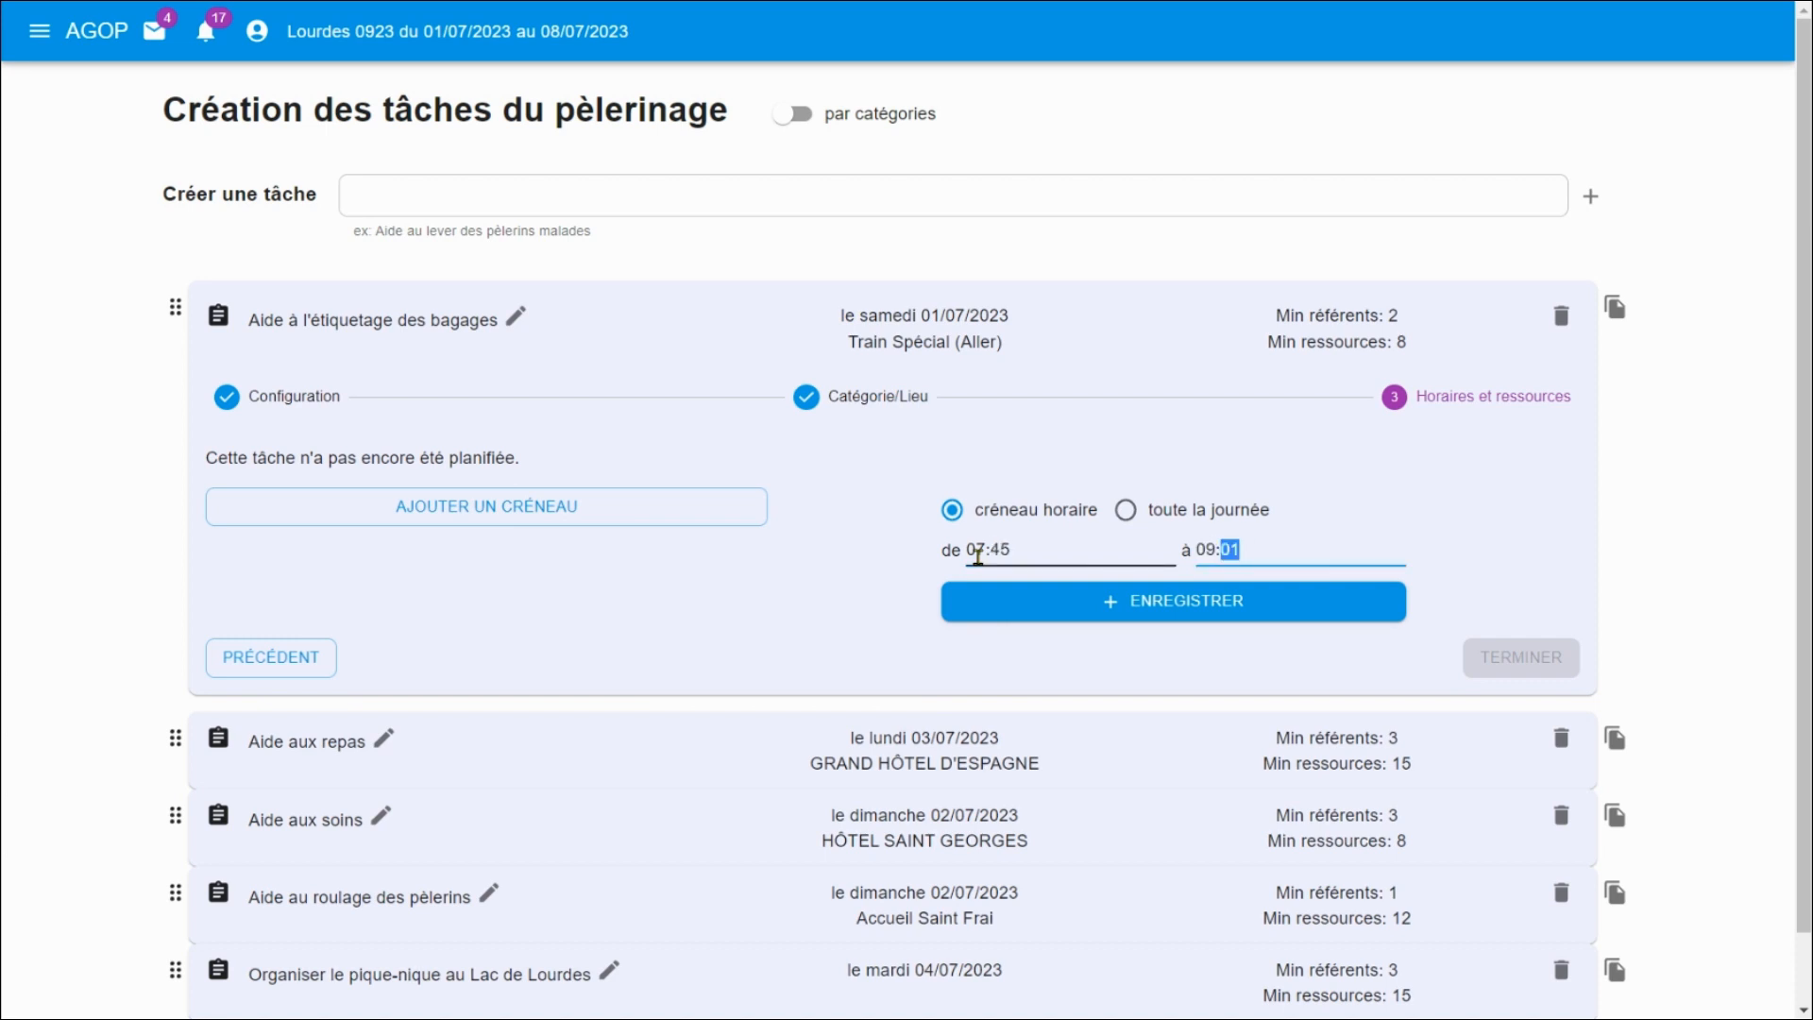
type("5")
left_click(1087, 608)
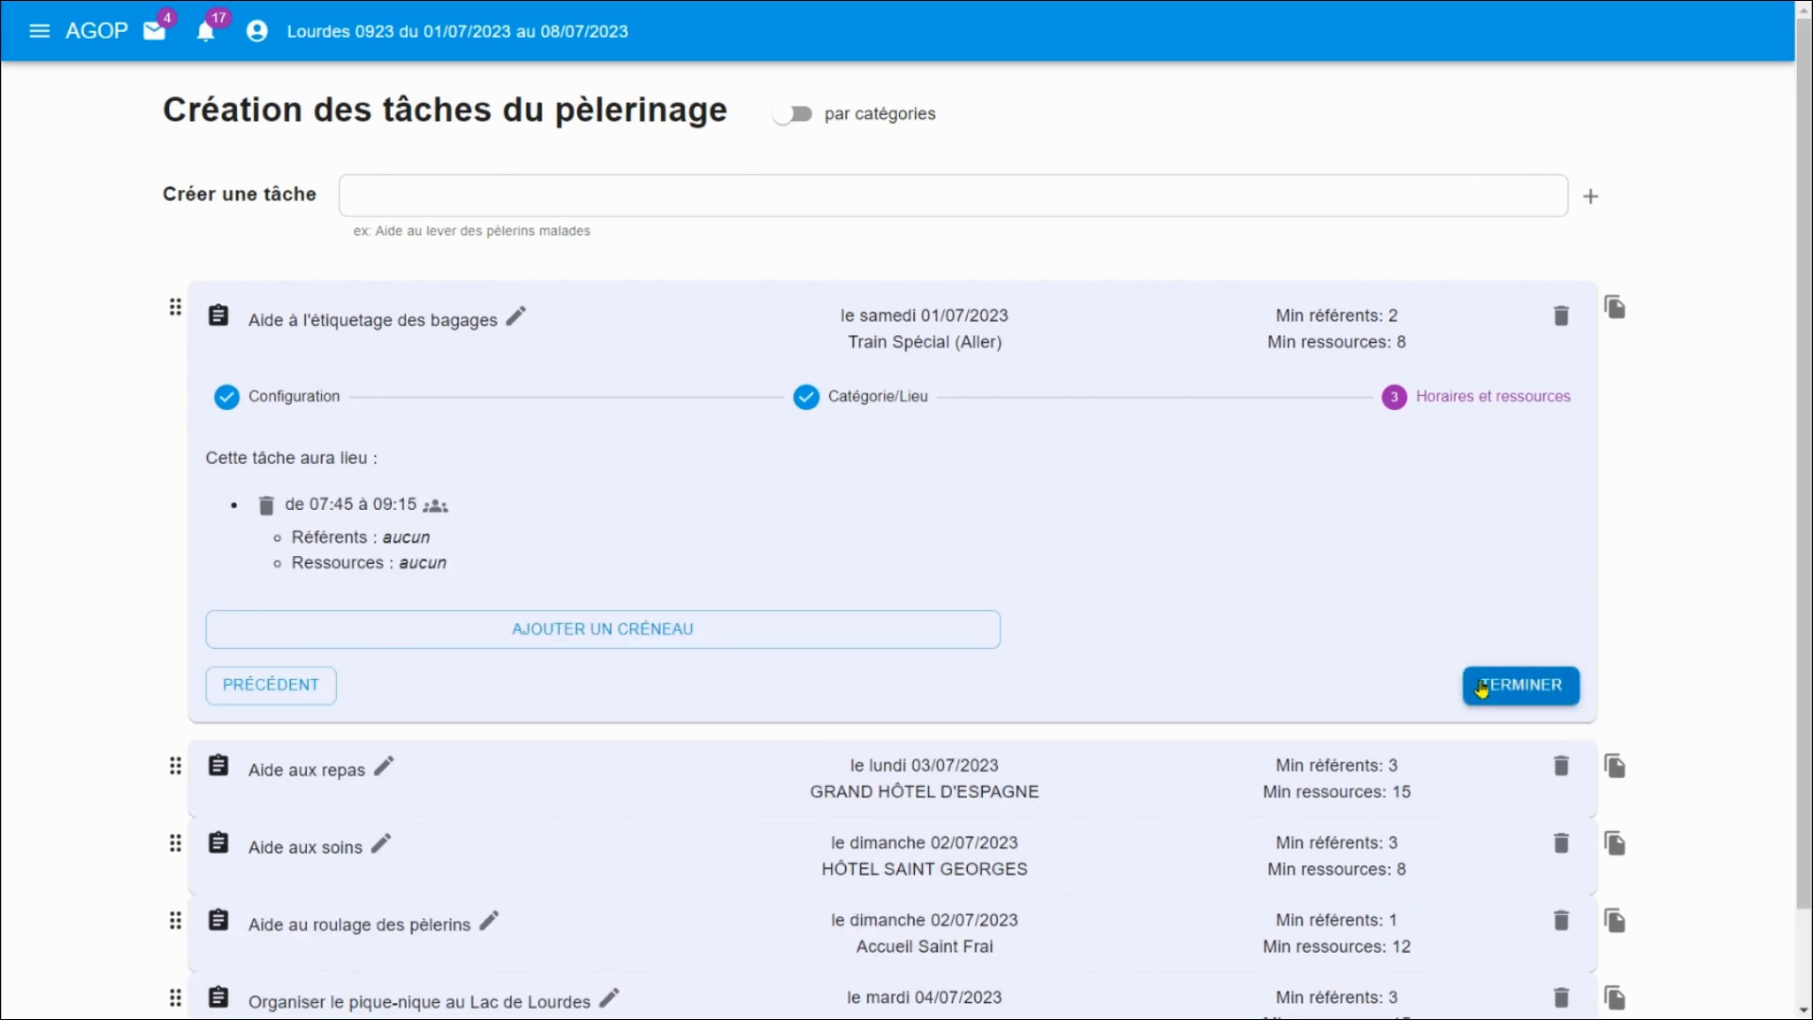
left_click(1514, 684)
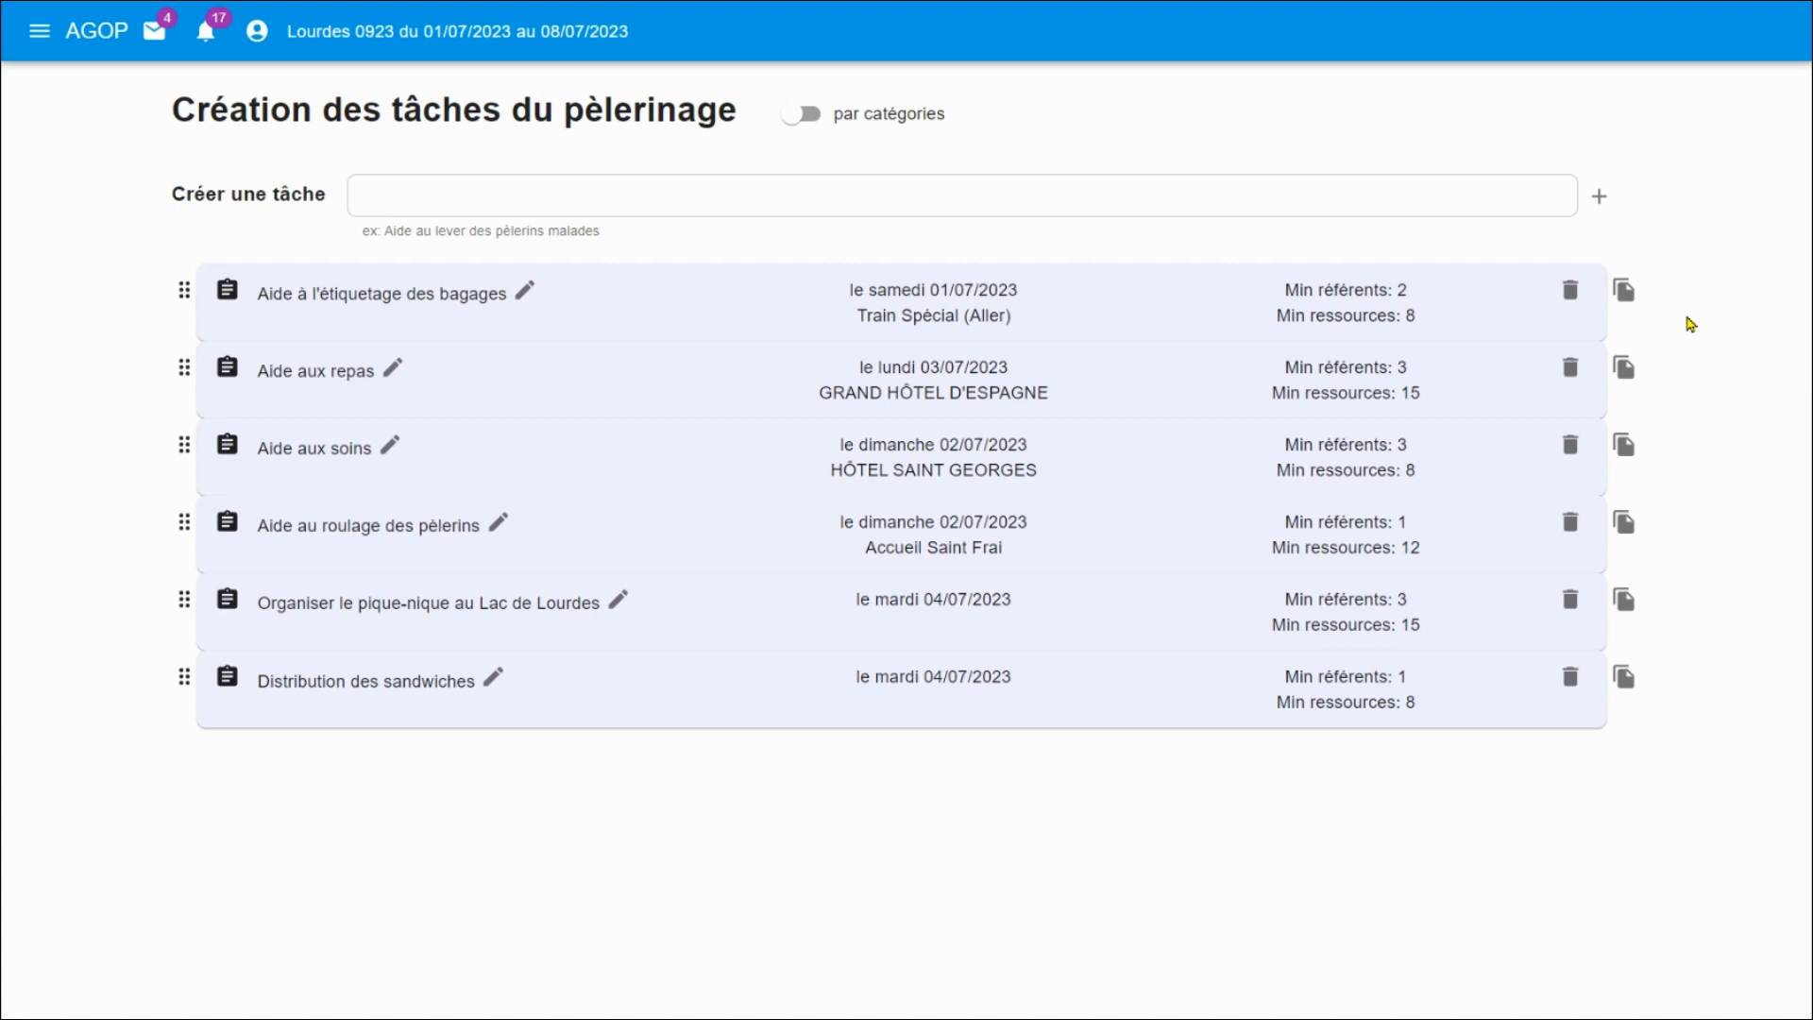
Duplicate the Aide à l'étiquetage des bagages task and set the copy's date to le samedi 08/07/2023 (trajet retour).
left_click(1624, 291)
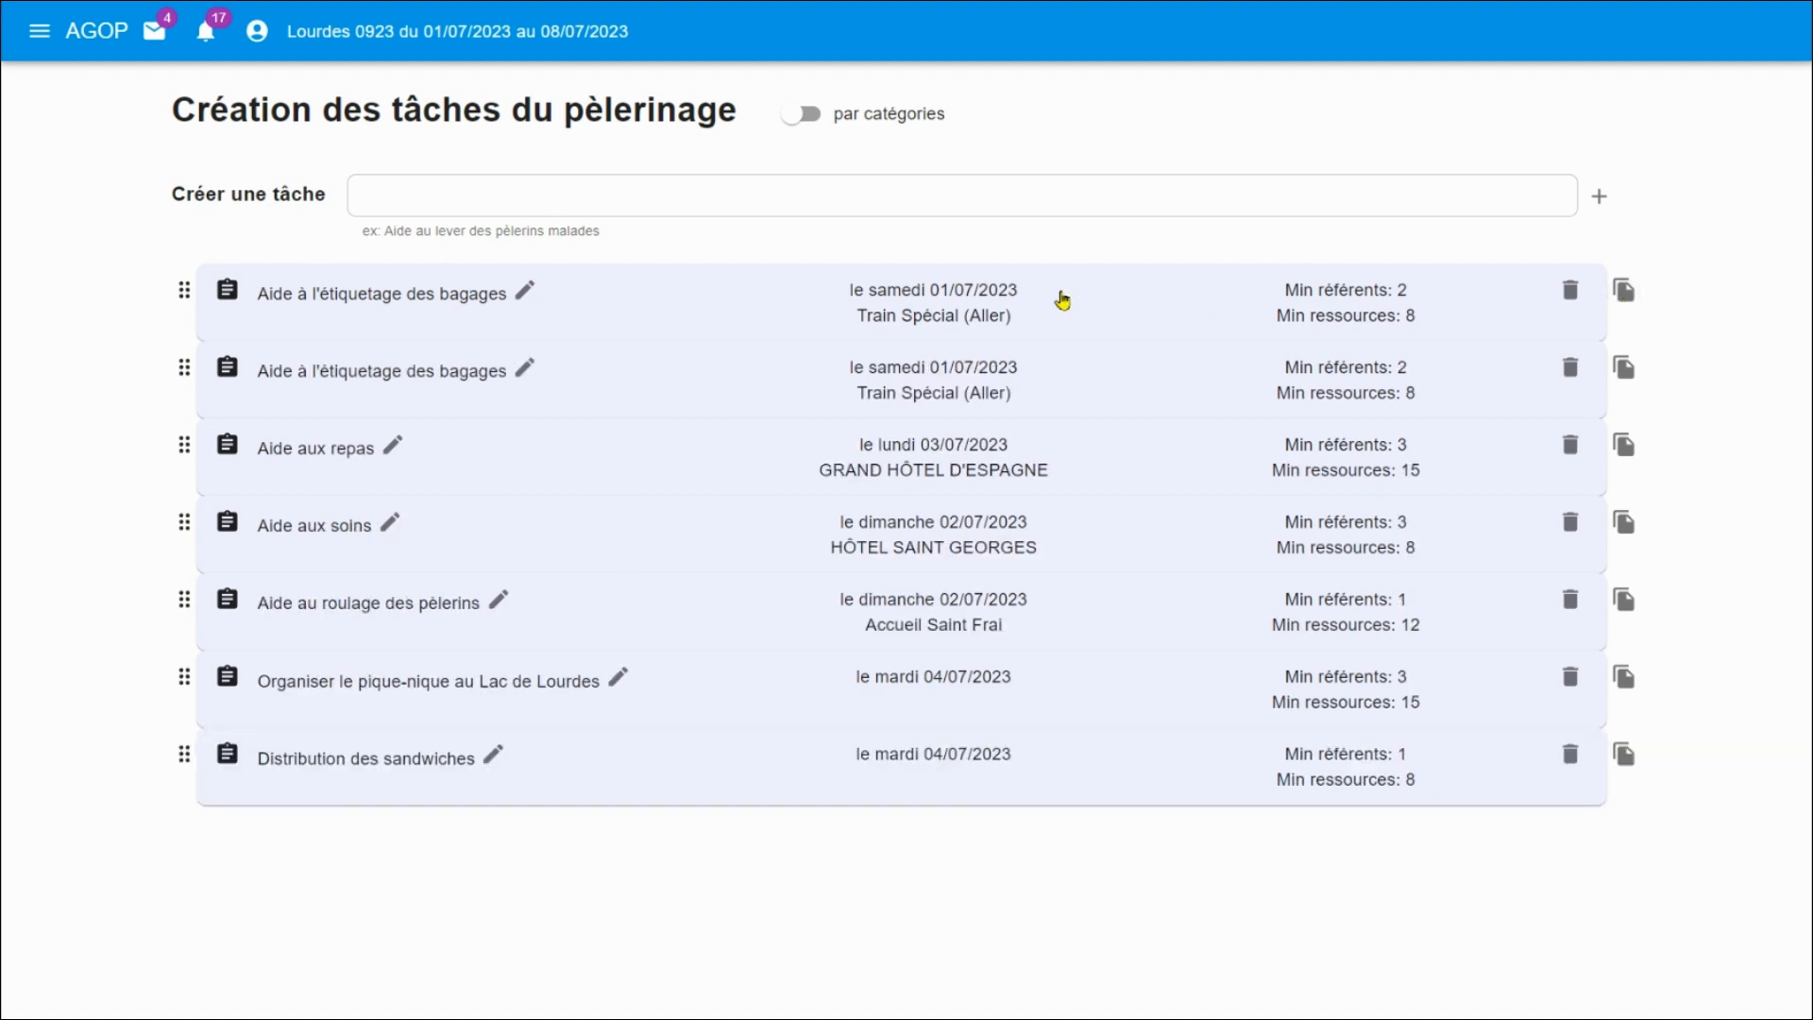
left_click(1062, 300)
left_click(236, 395)
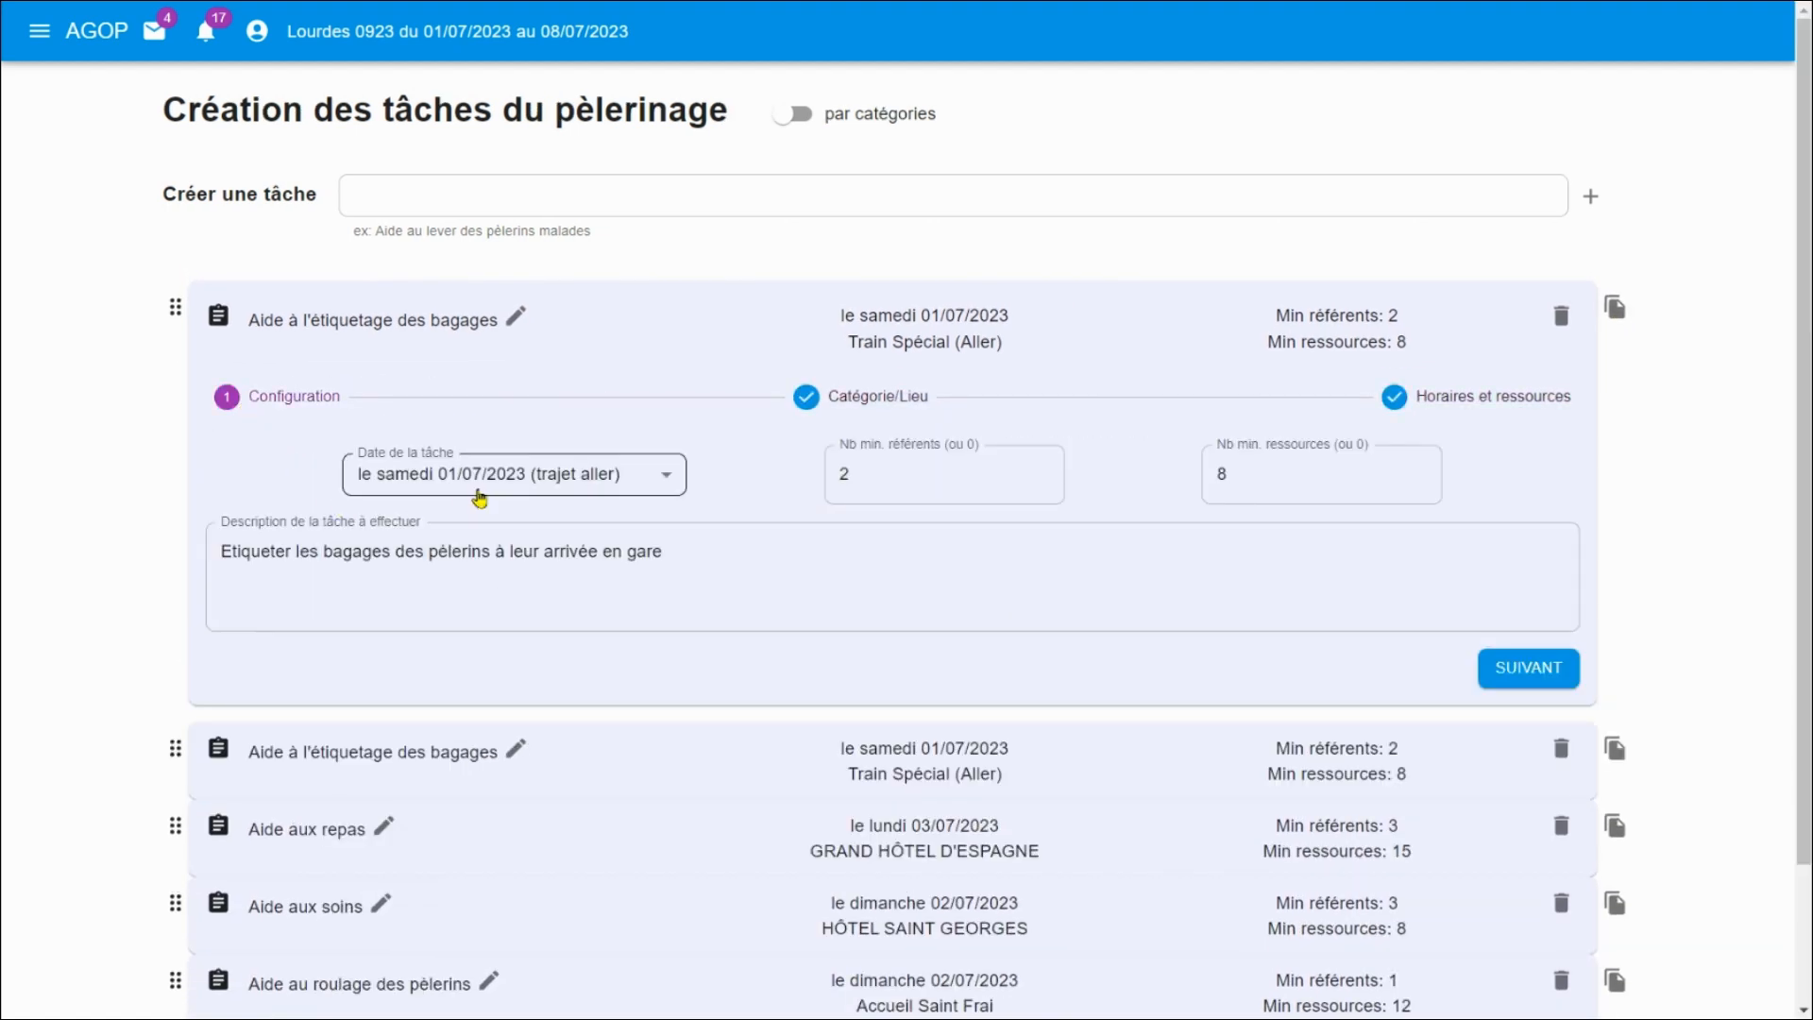
left_click(480, 496)
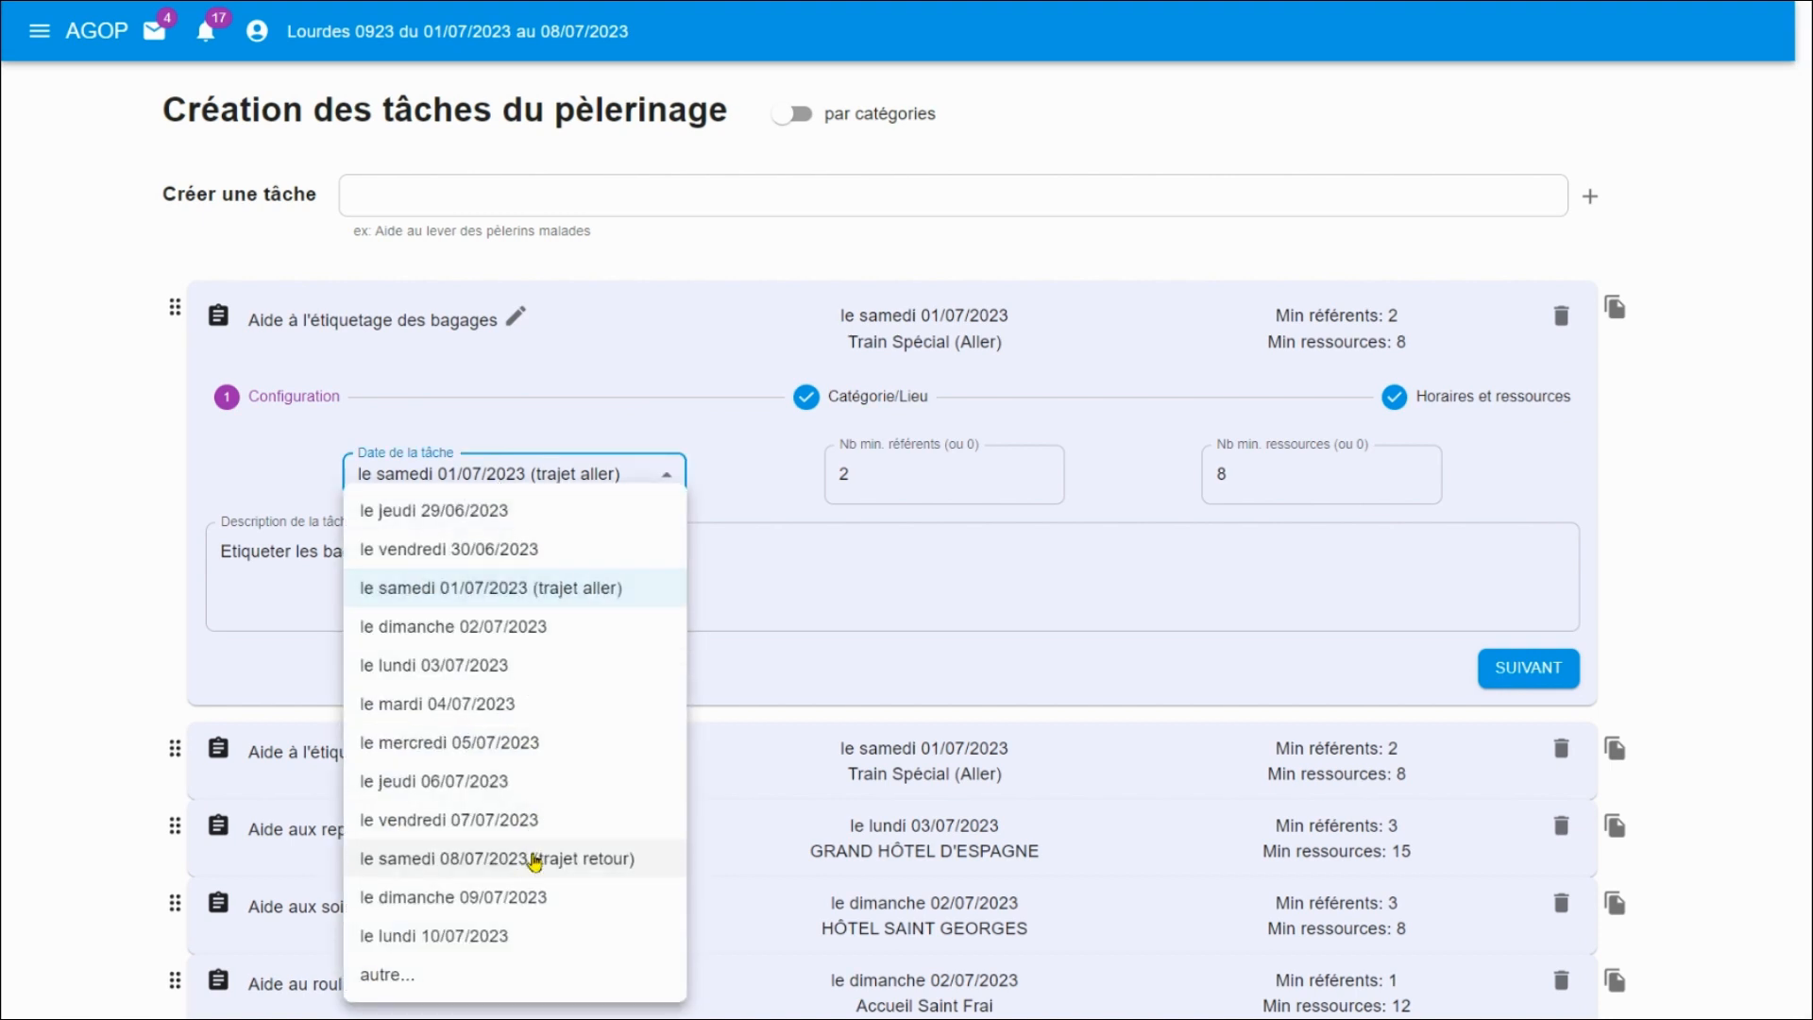
left_click(535, 860)
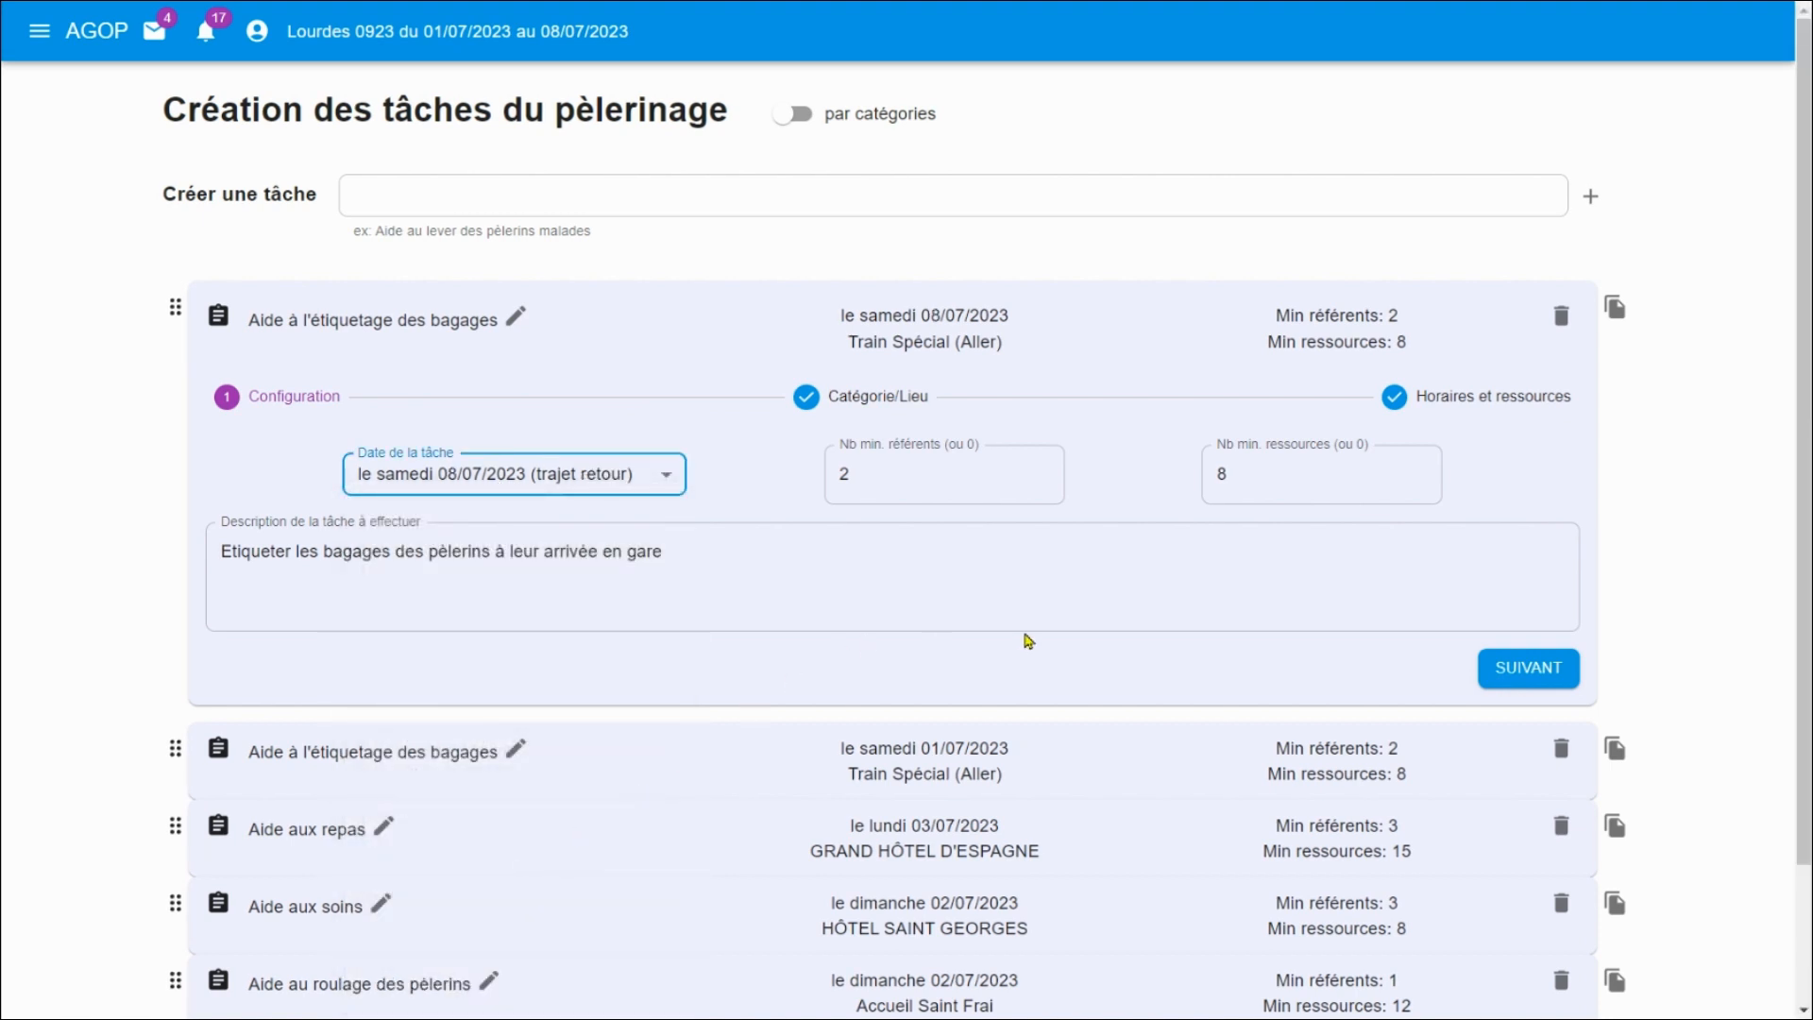
Change the duplicated baggage labelling task's location to Train Spécial (retour).
left_click(1565, 681)
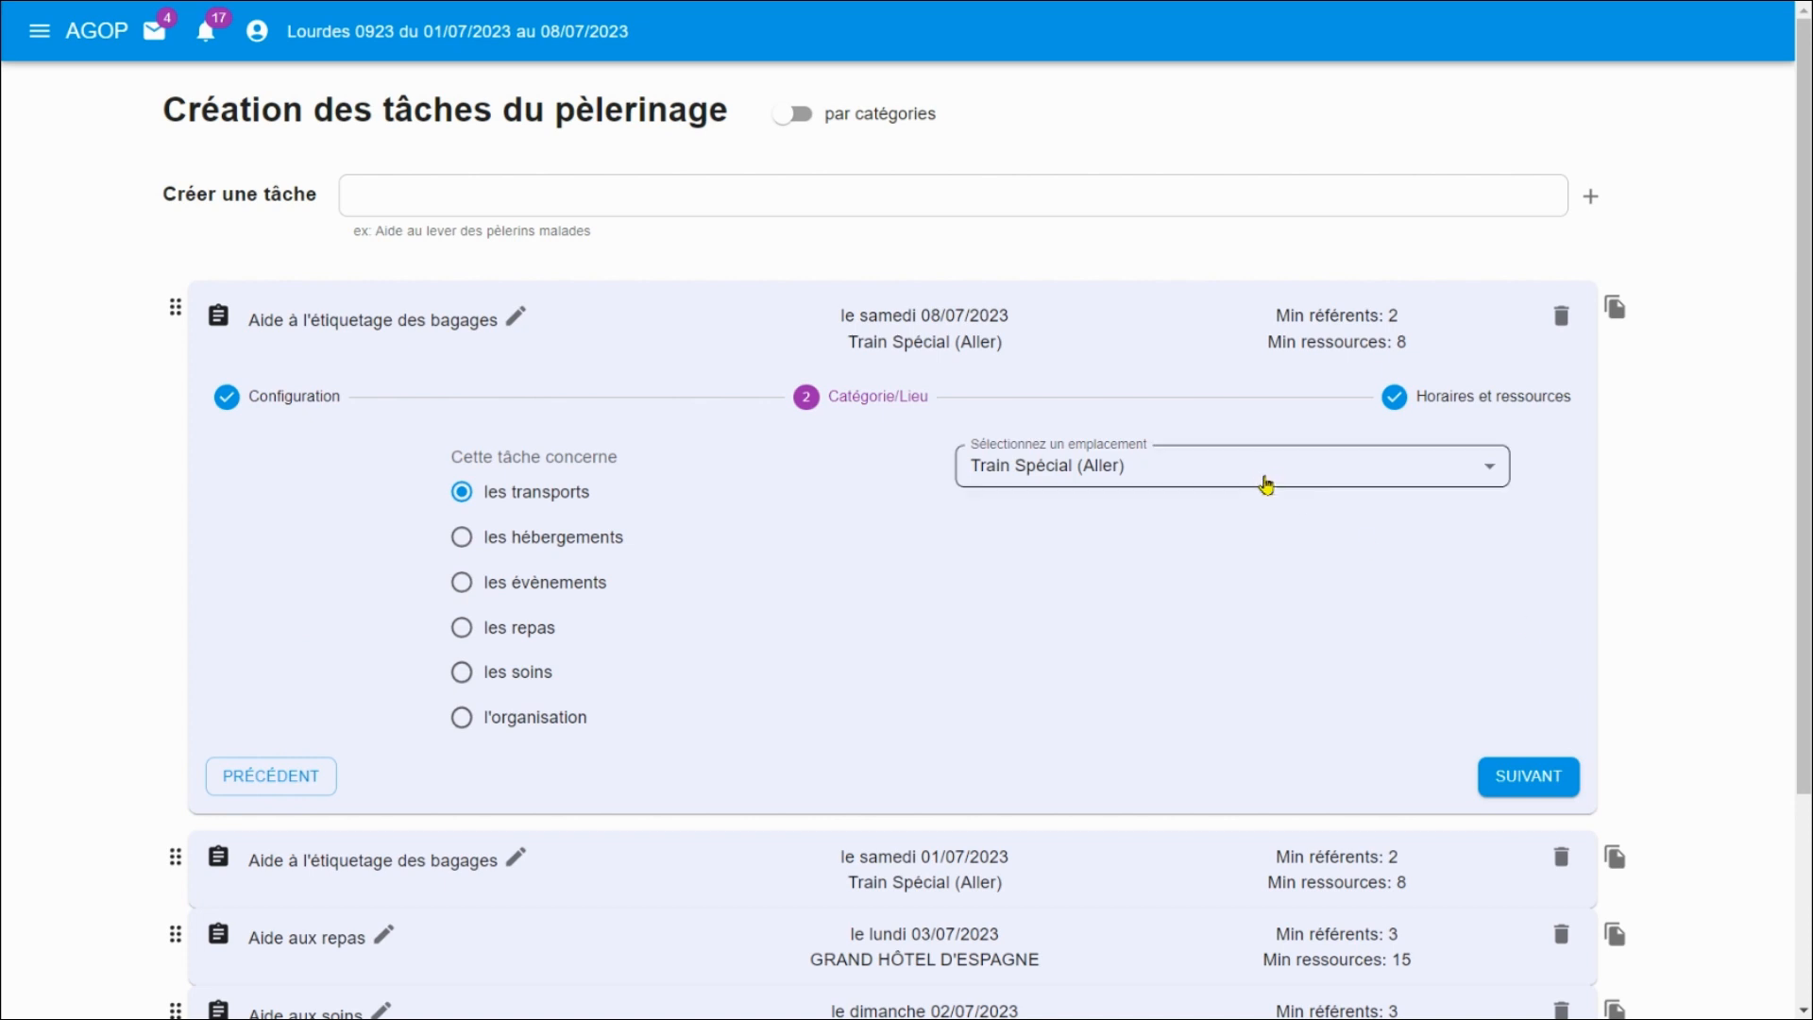
left_click(1262, 468)
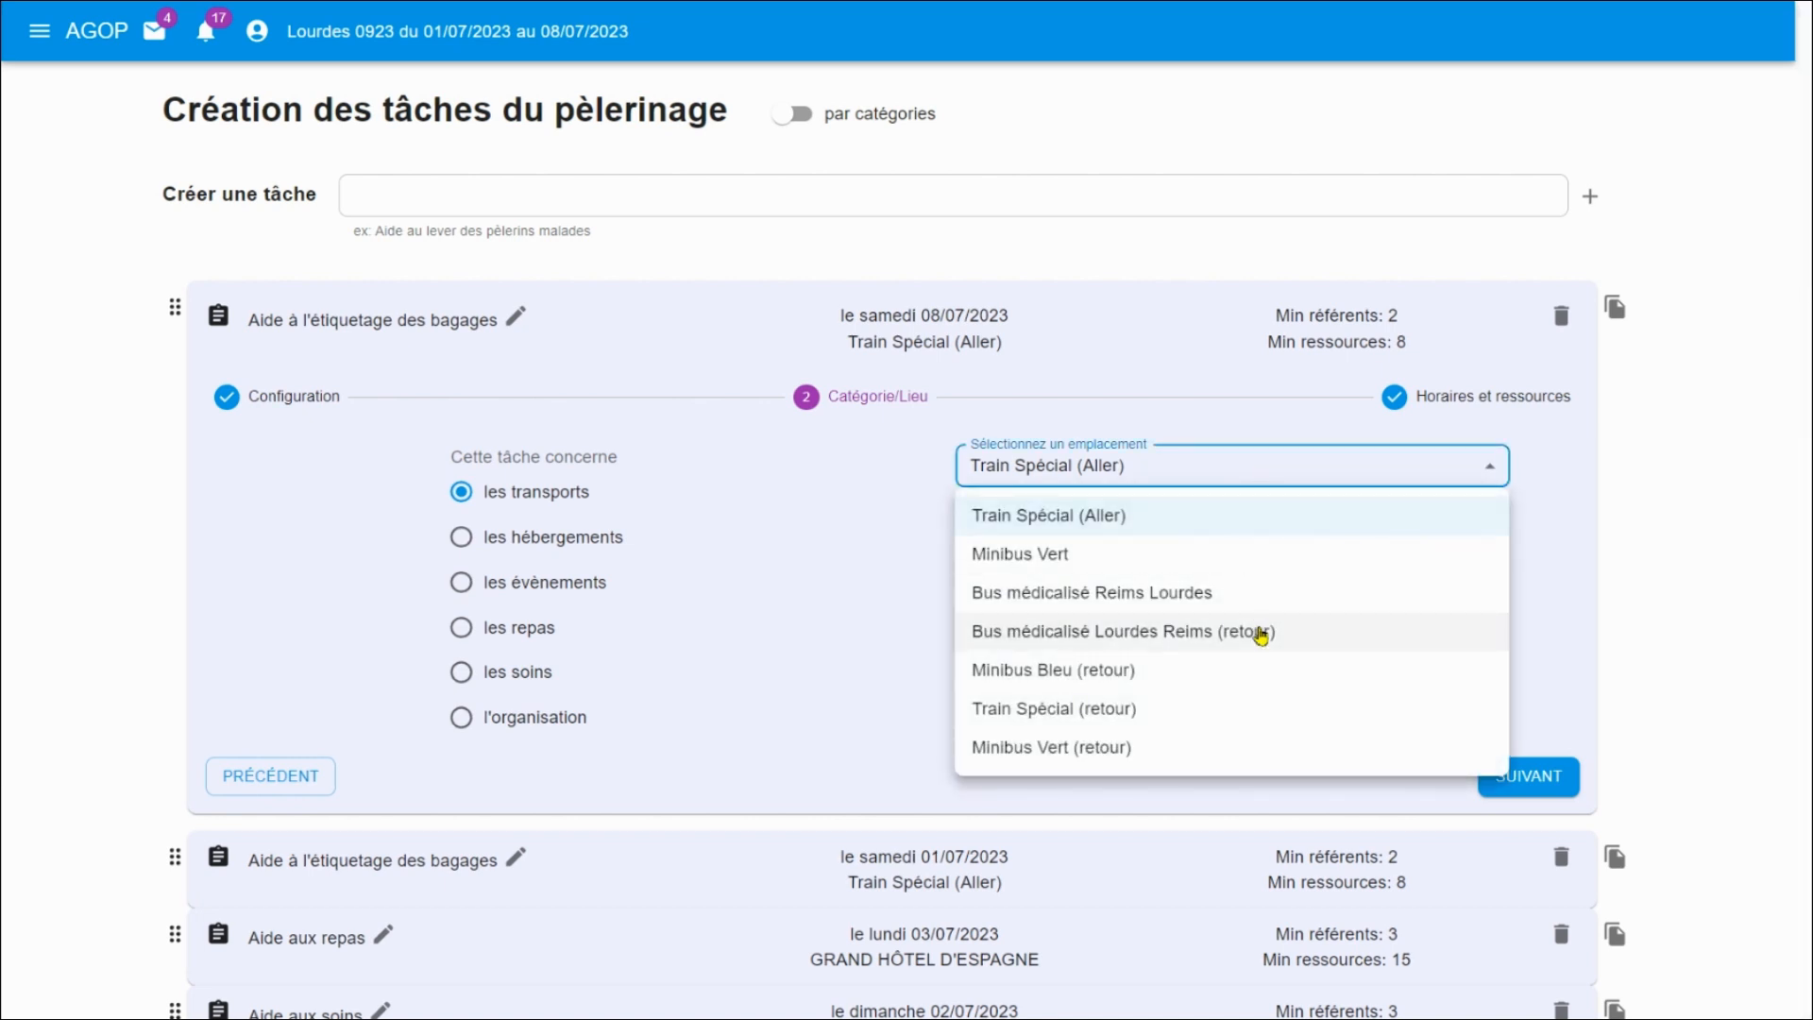
left_click(1248, 709)
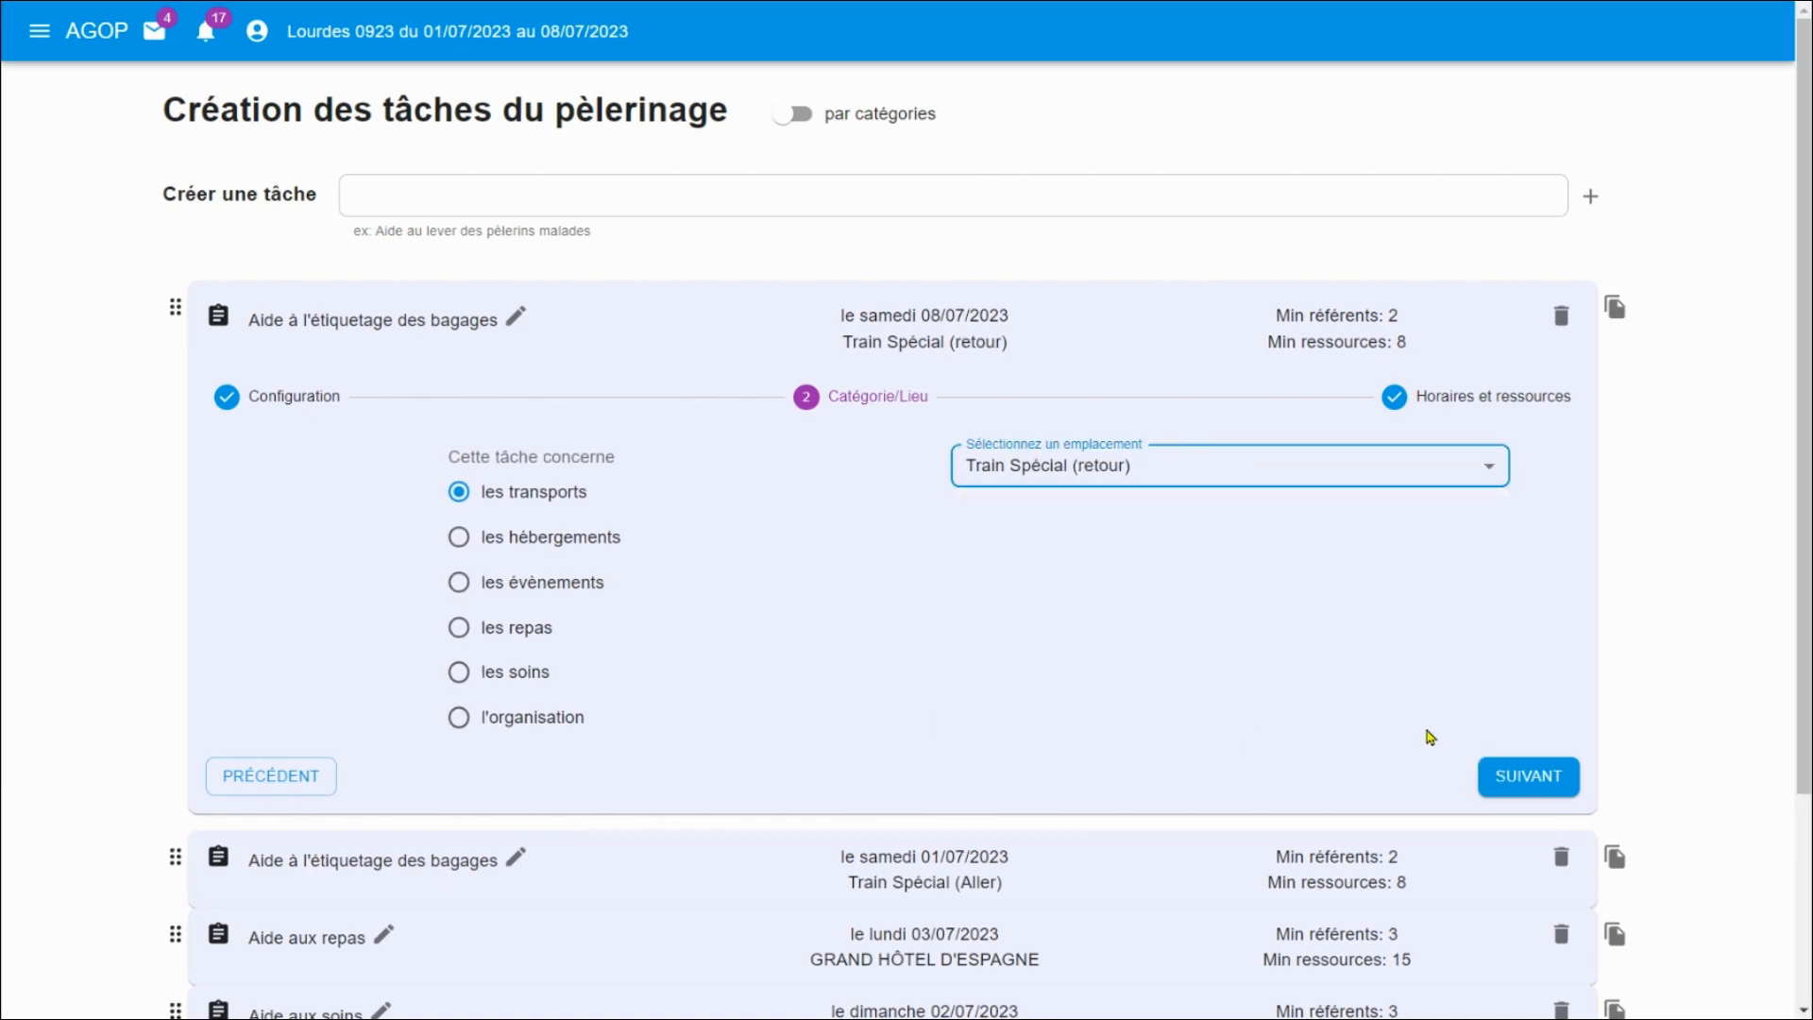
Delete the 07:45 to 09:15 time slot from the return-journey baggage labelling task.
left_click(1529, 778)
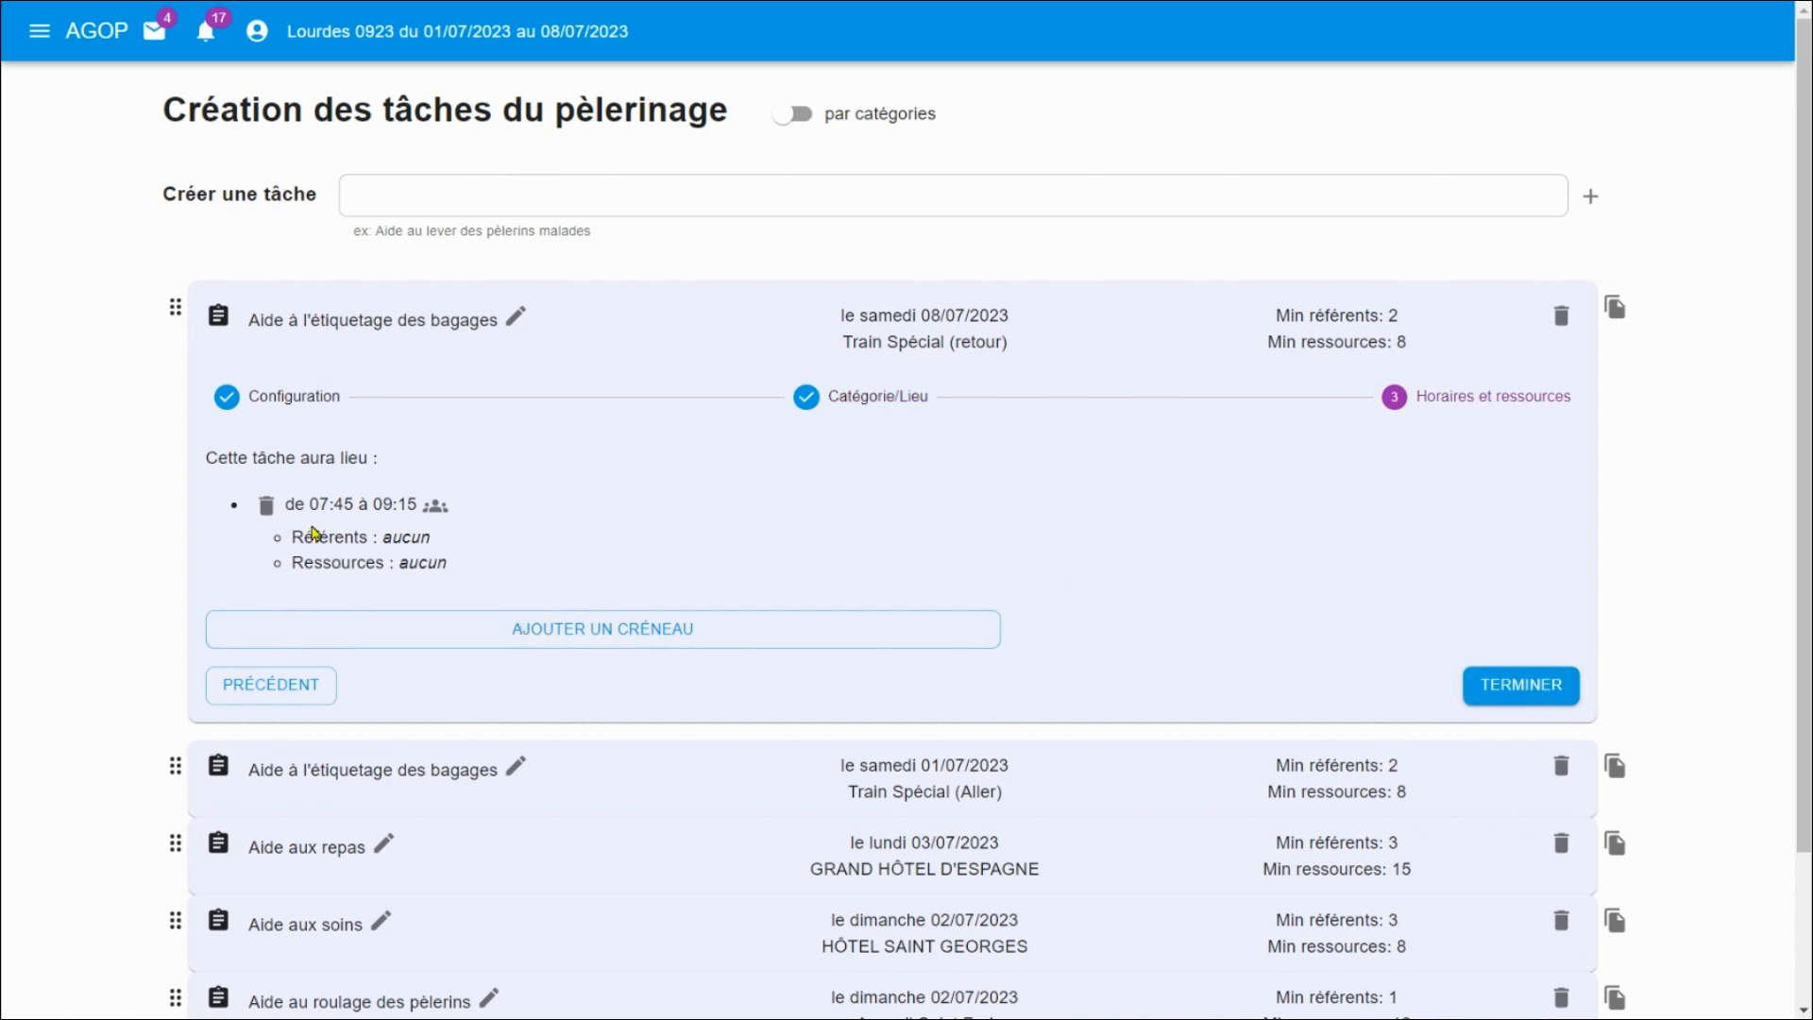
left_click(269, 506)
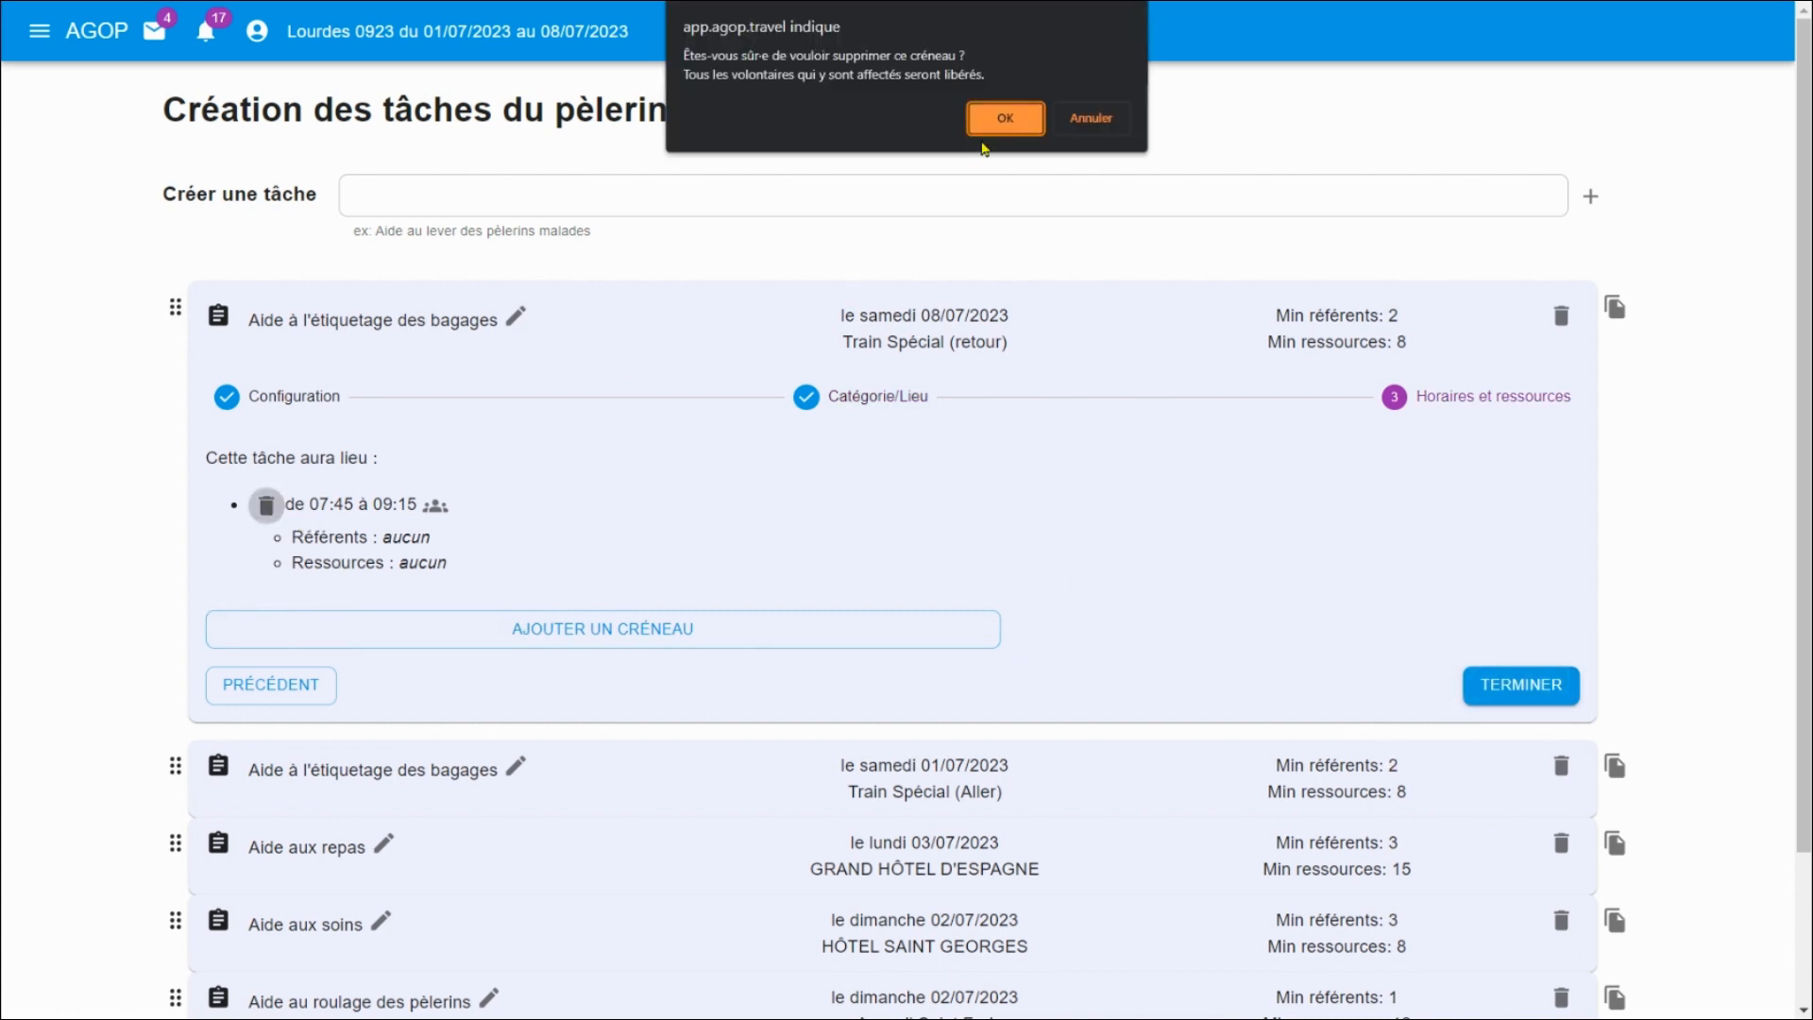
left_click(1008, 119)
Add and save a time slot from 06:15 to 07:45 for the return baggage labelling task, and finish its setup.
left_click(563, 489)
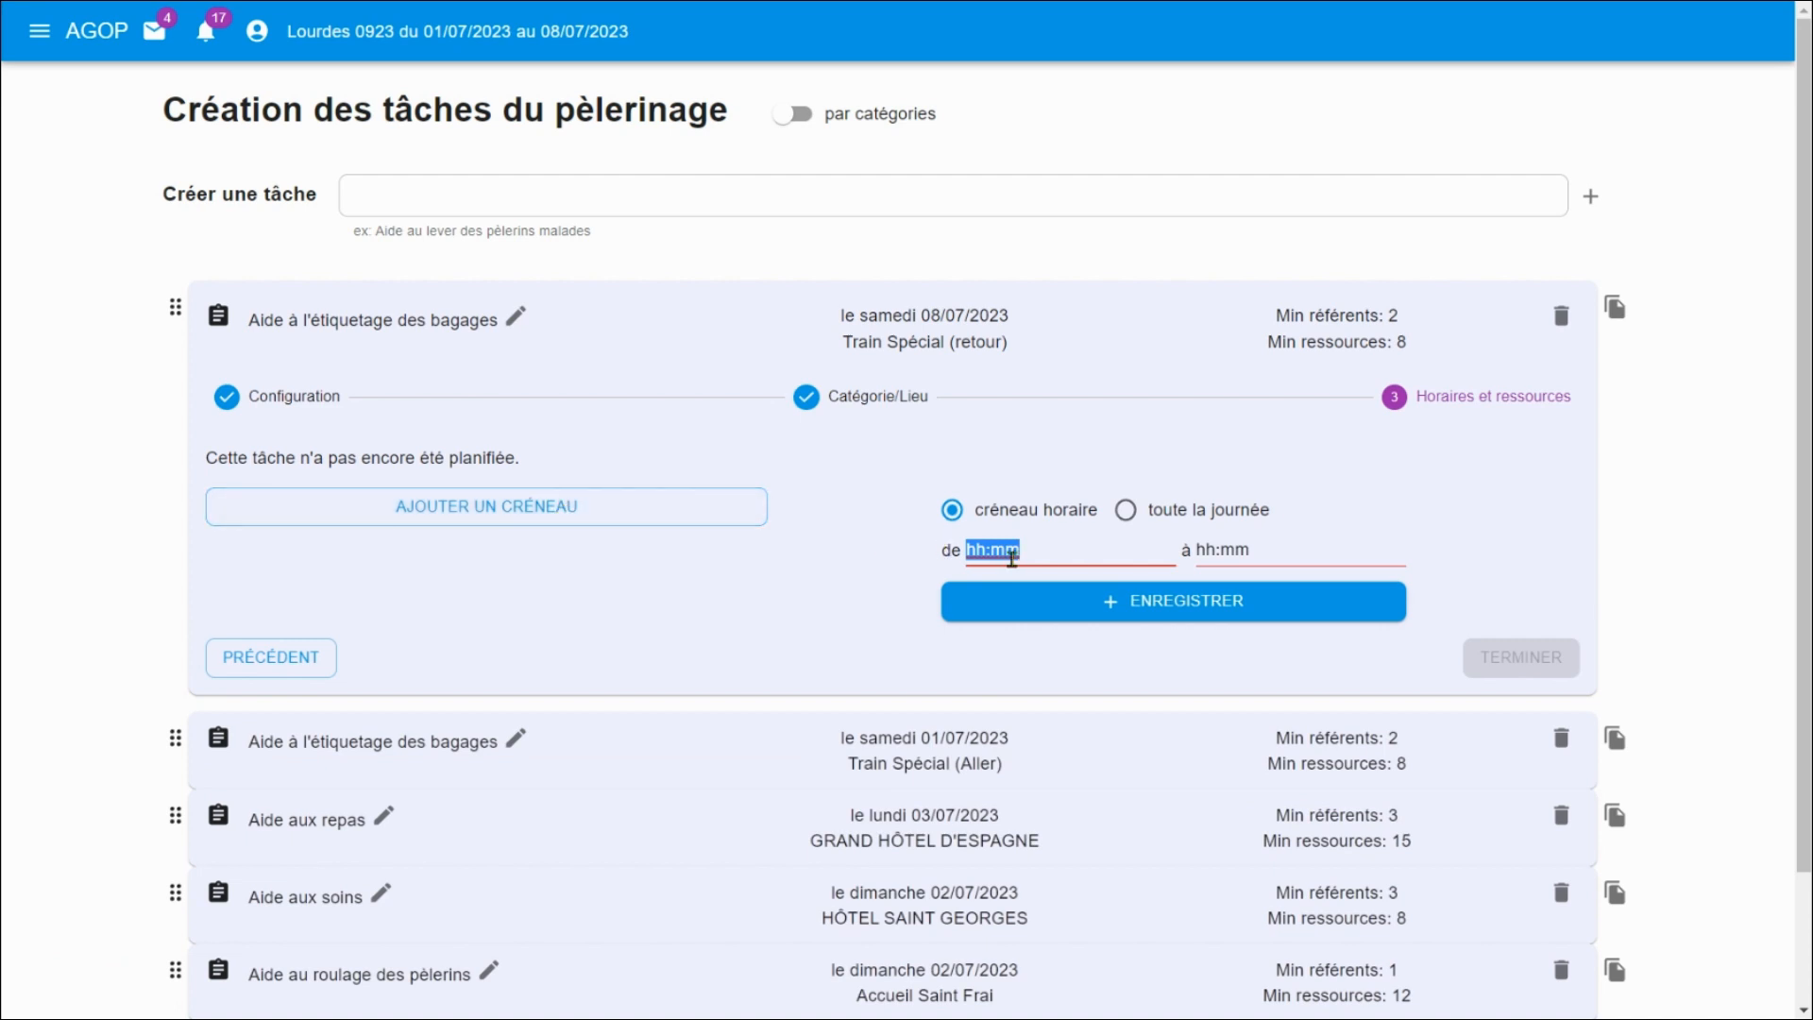
type("06:15")
key("Tab")
type("07:")
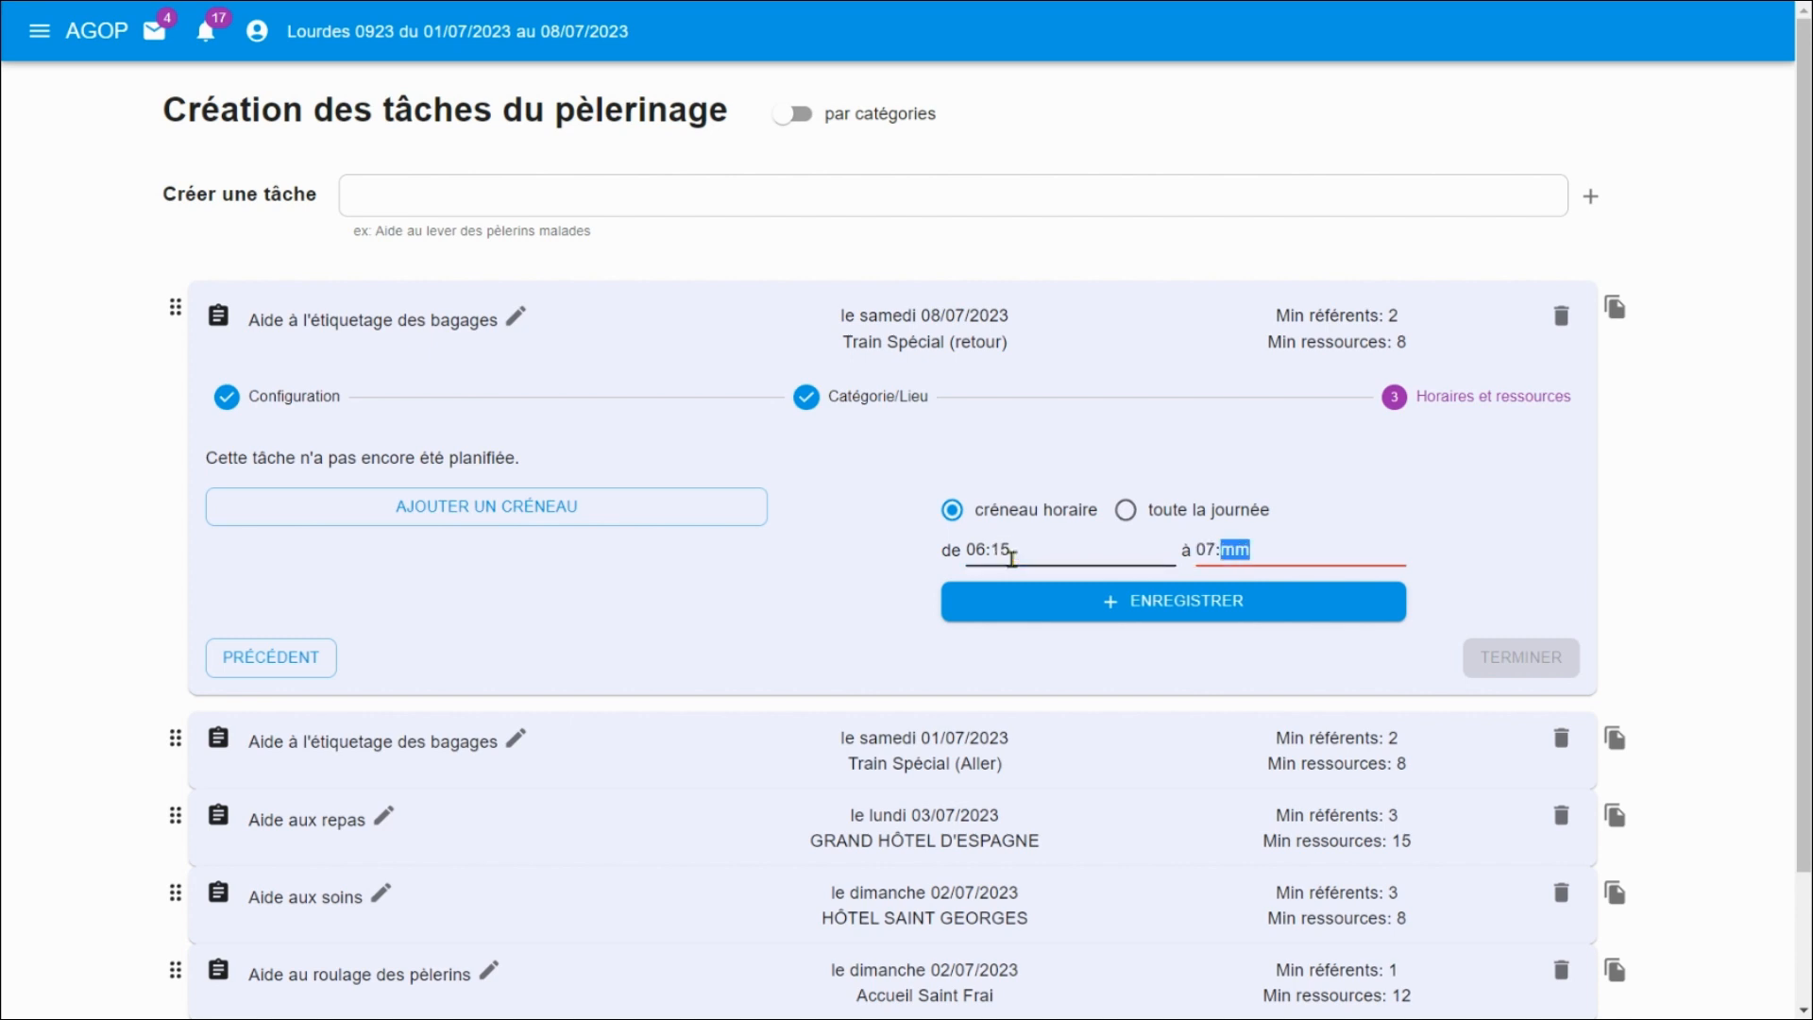
type("45")
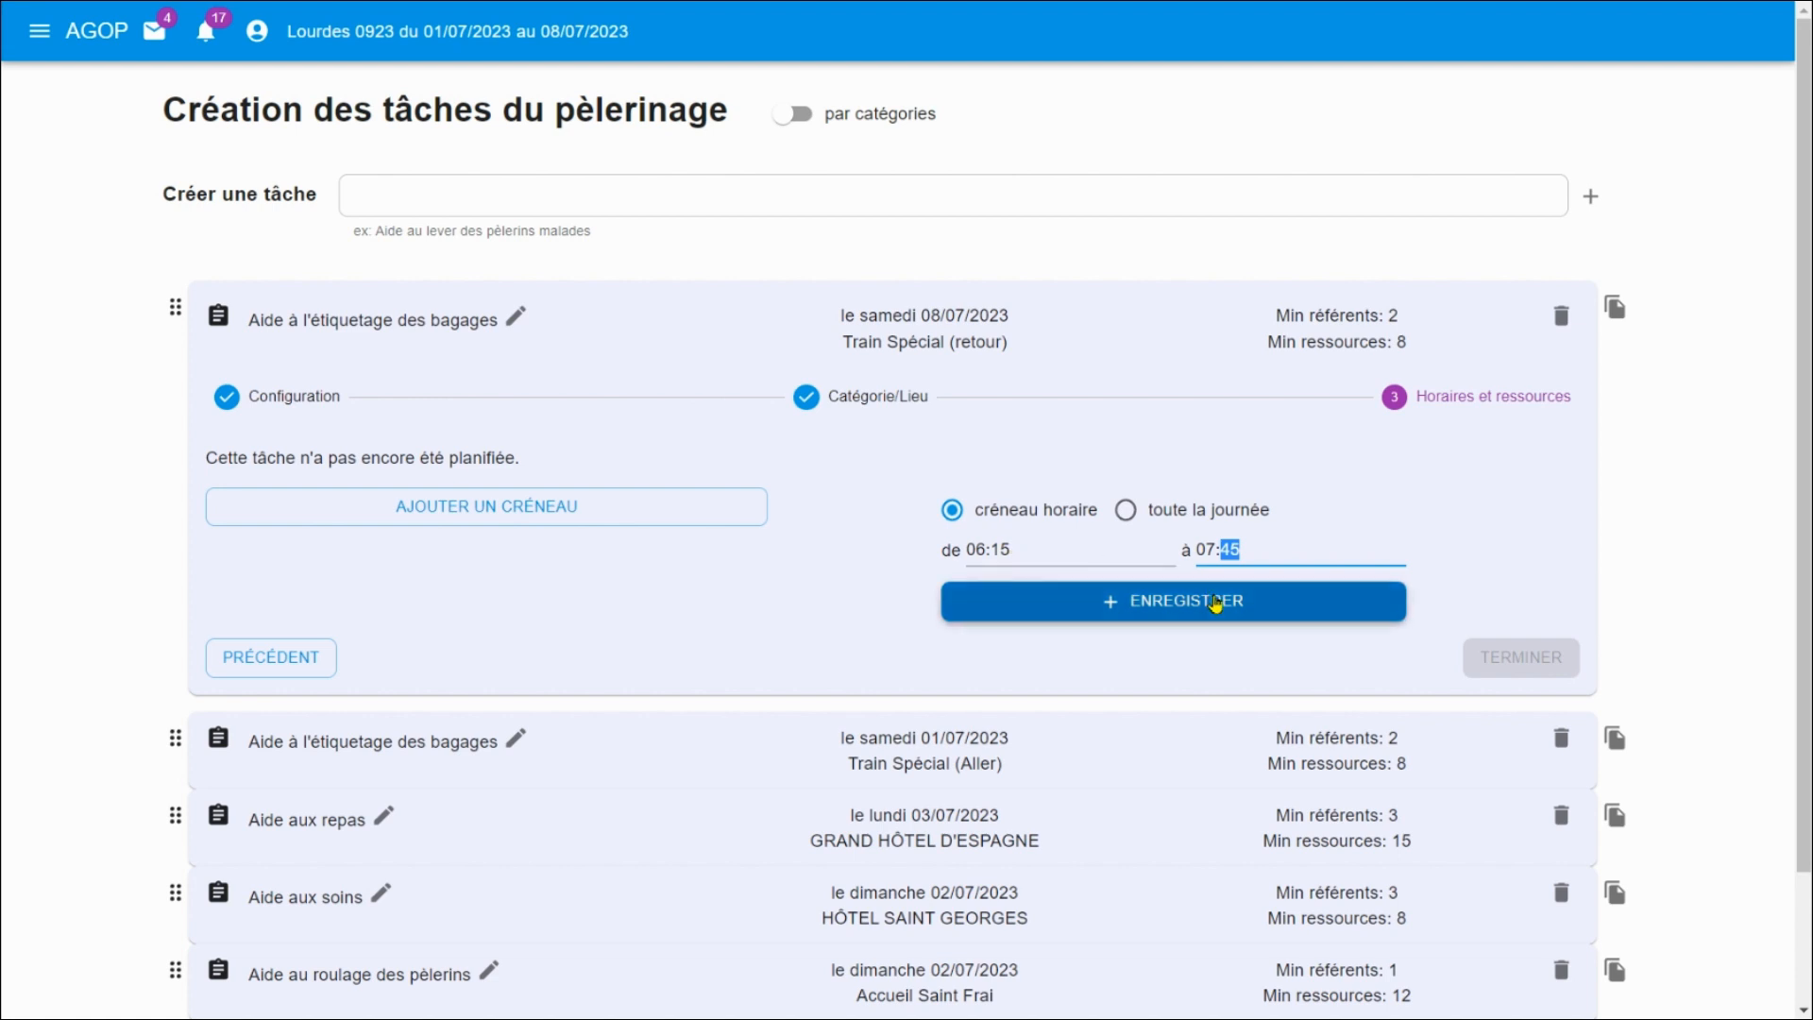
left_click(1218, 600)
left_click(1501, 689)
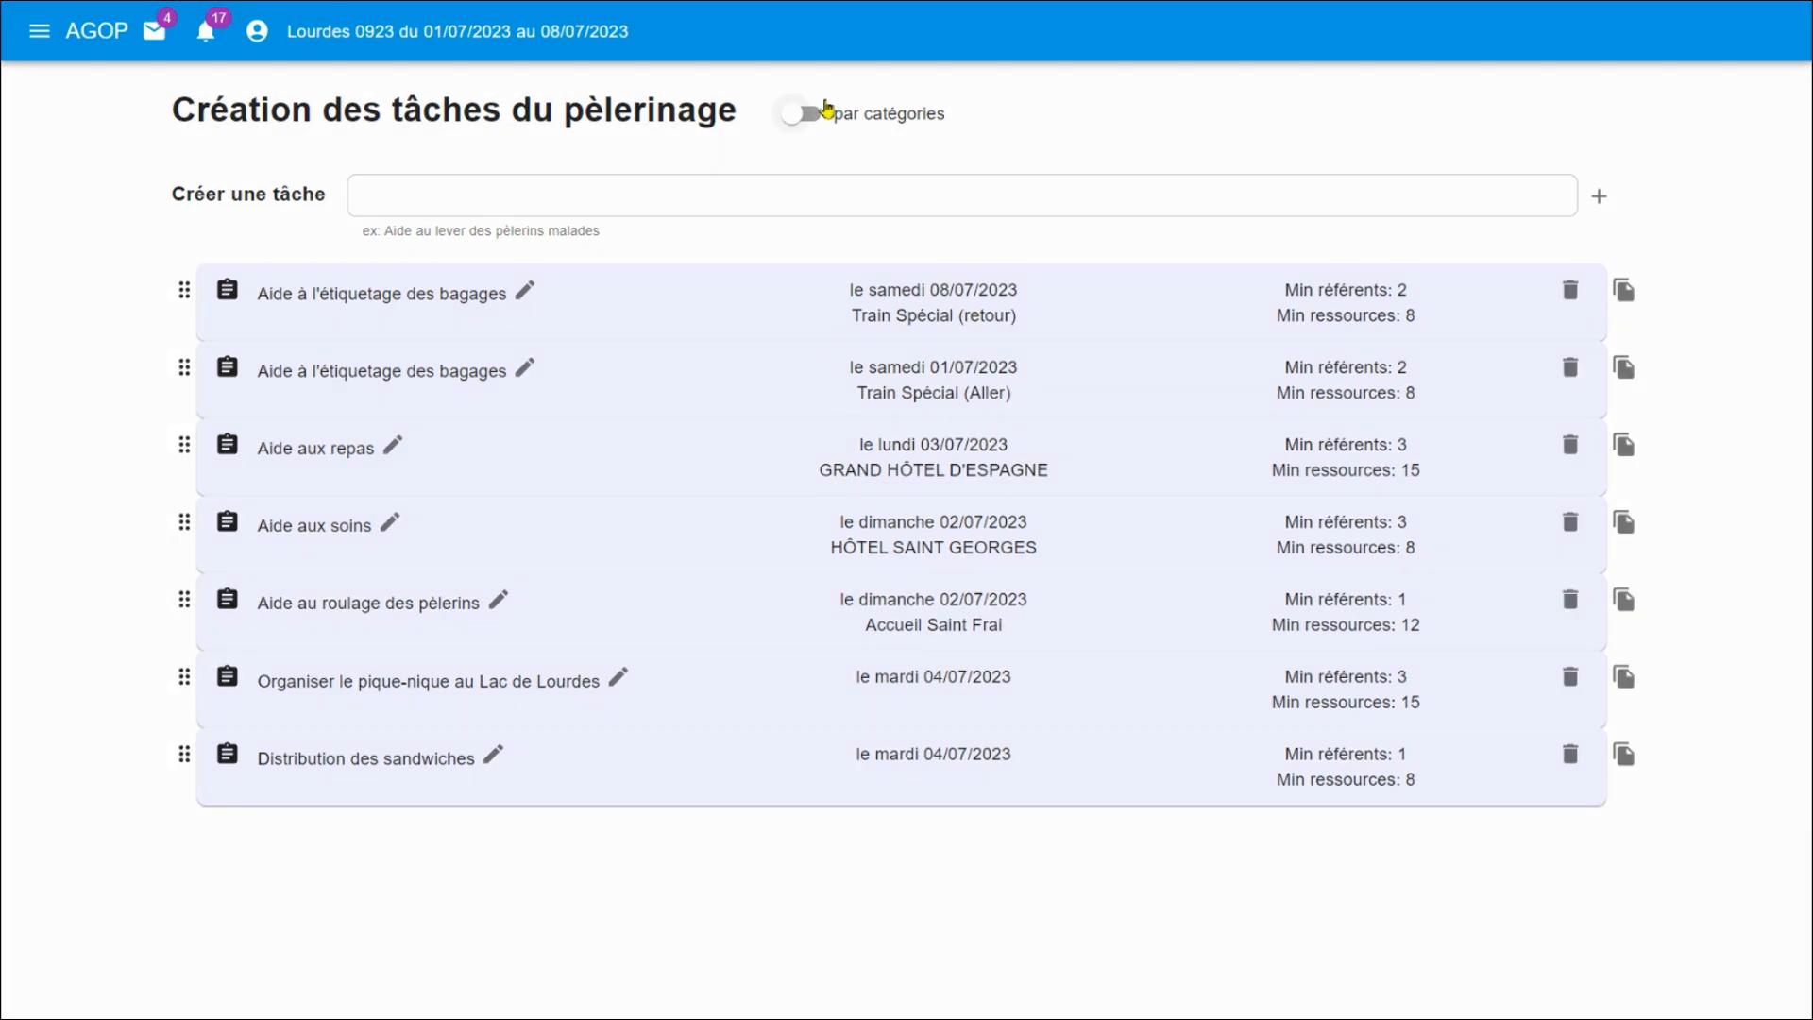
Review the tasks by category, from transport through hébergement, évènement, repas and soin, and return to the full task list.
left_click(812, 117)
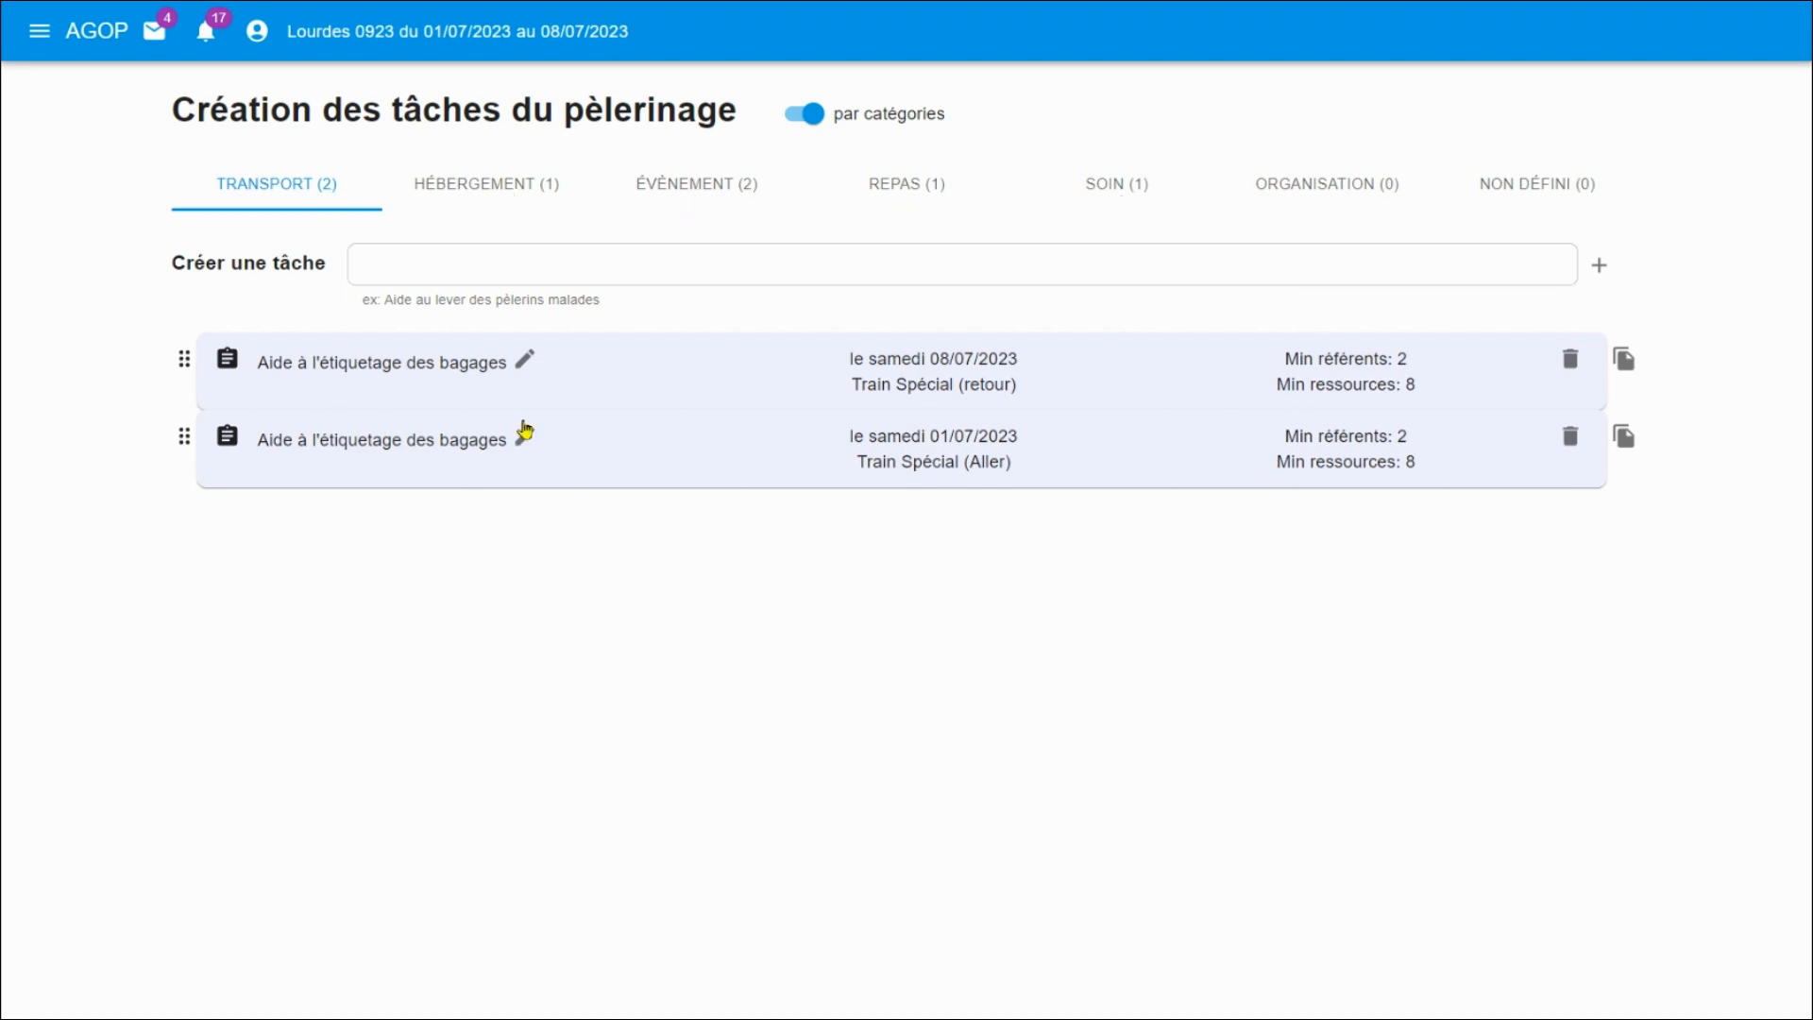
left_click(477, 186)
left_click(658, 186)
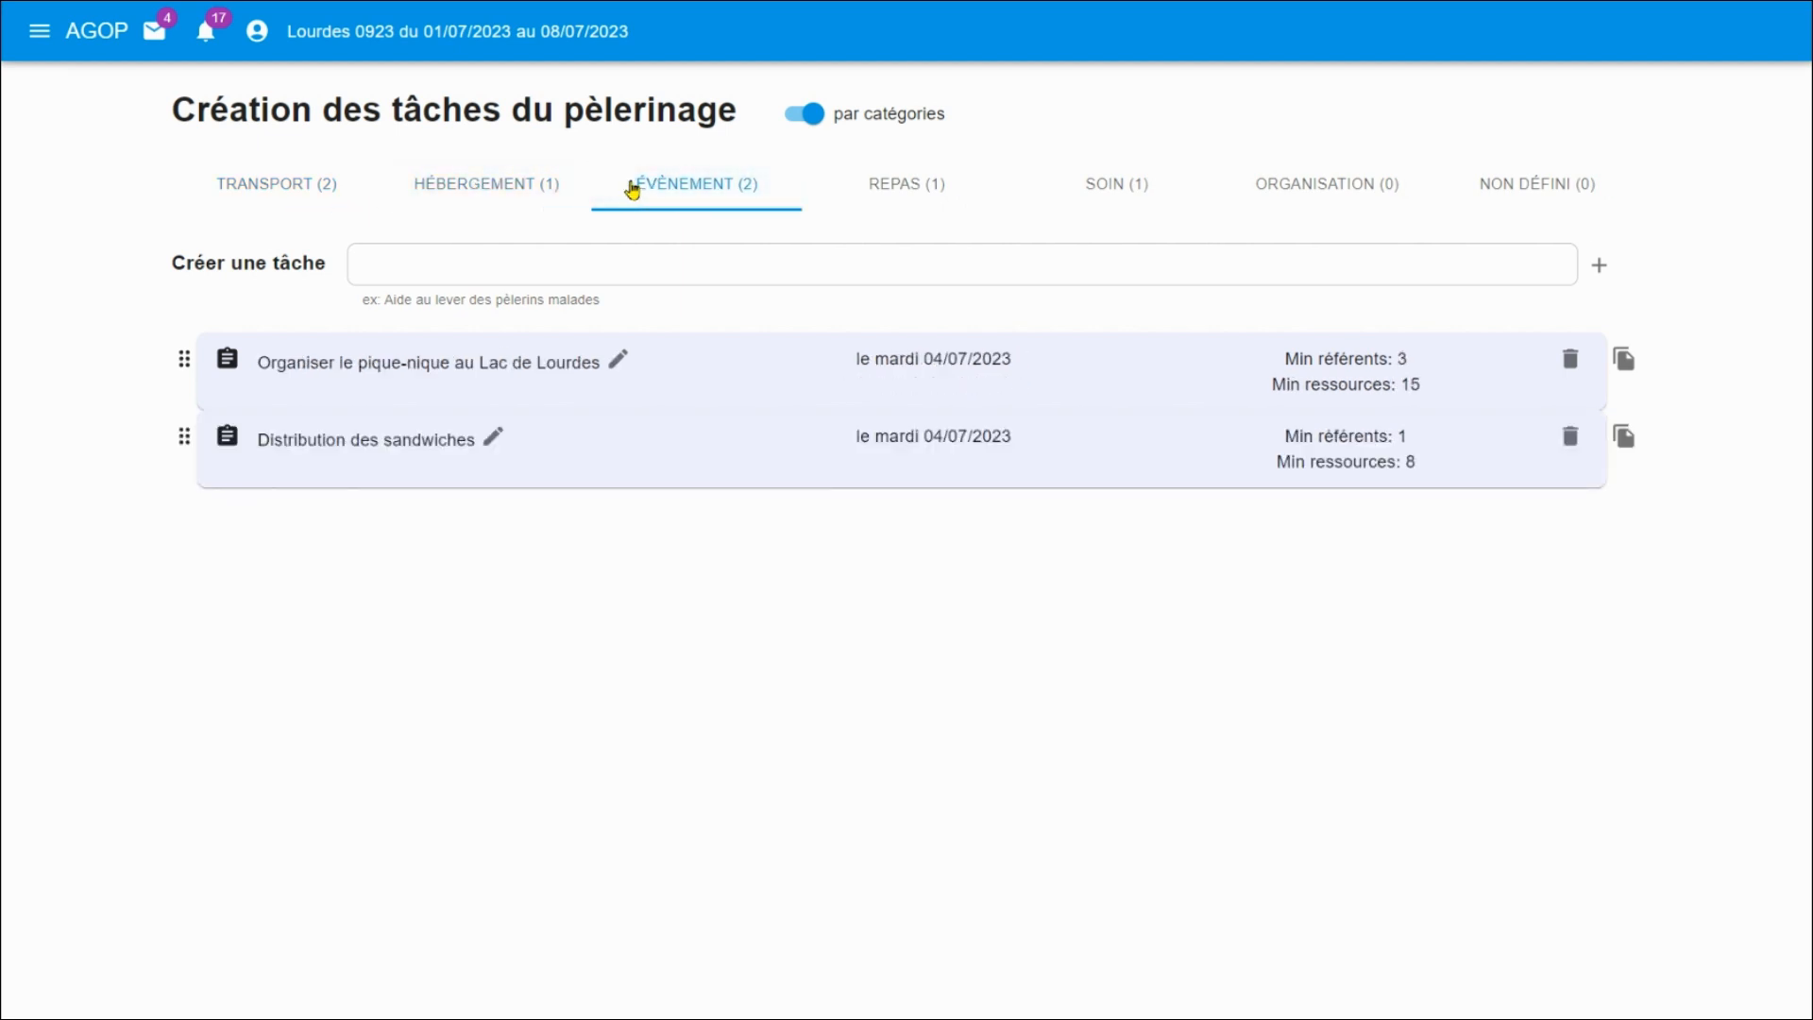
left_click(930, 195)
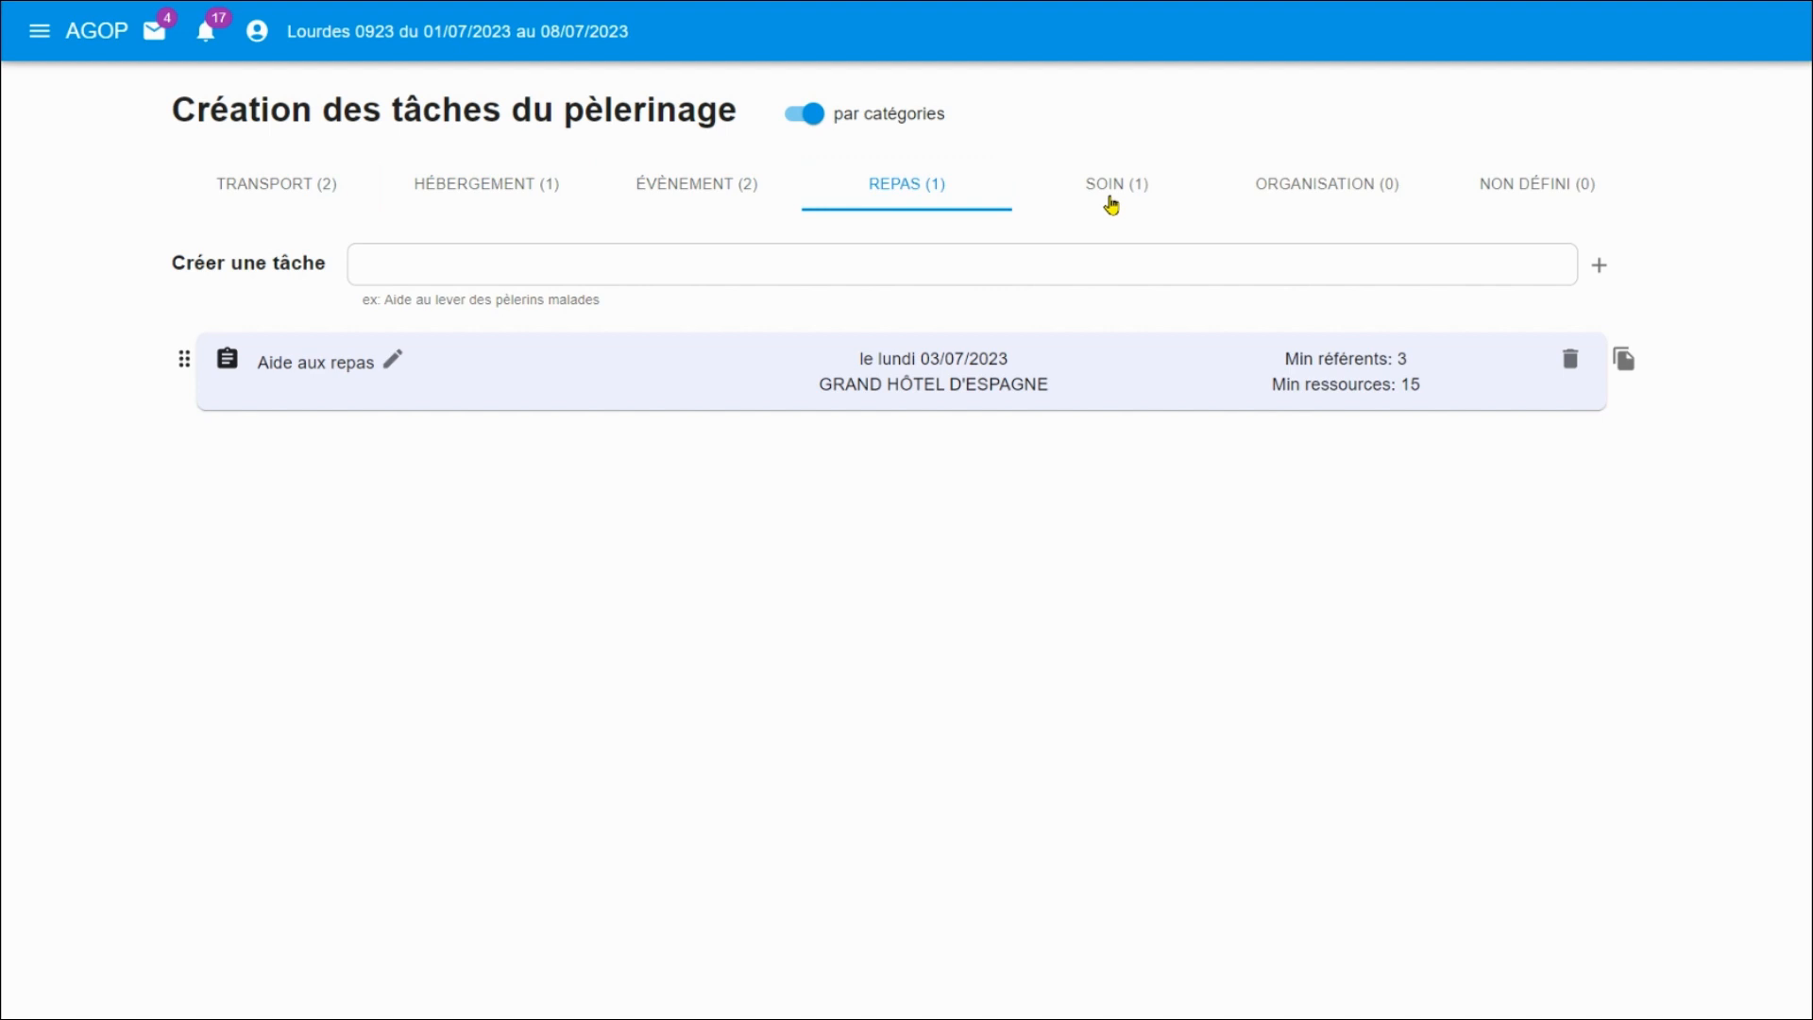
left_click(1112, 205)
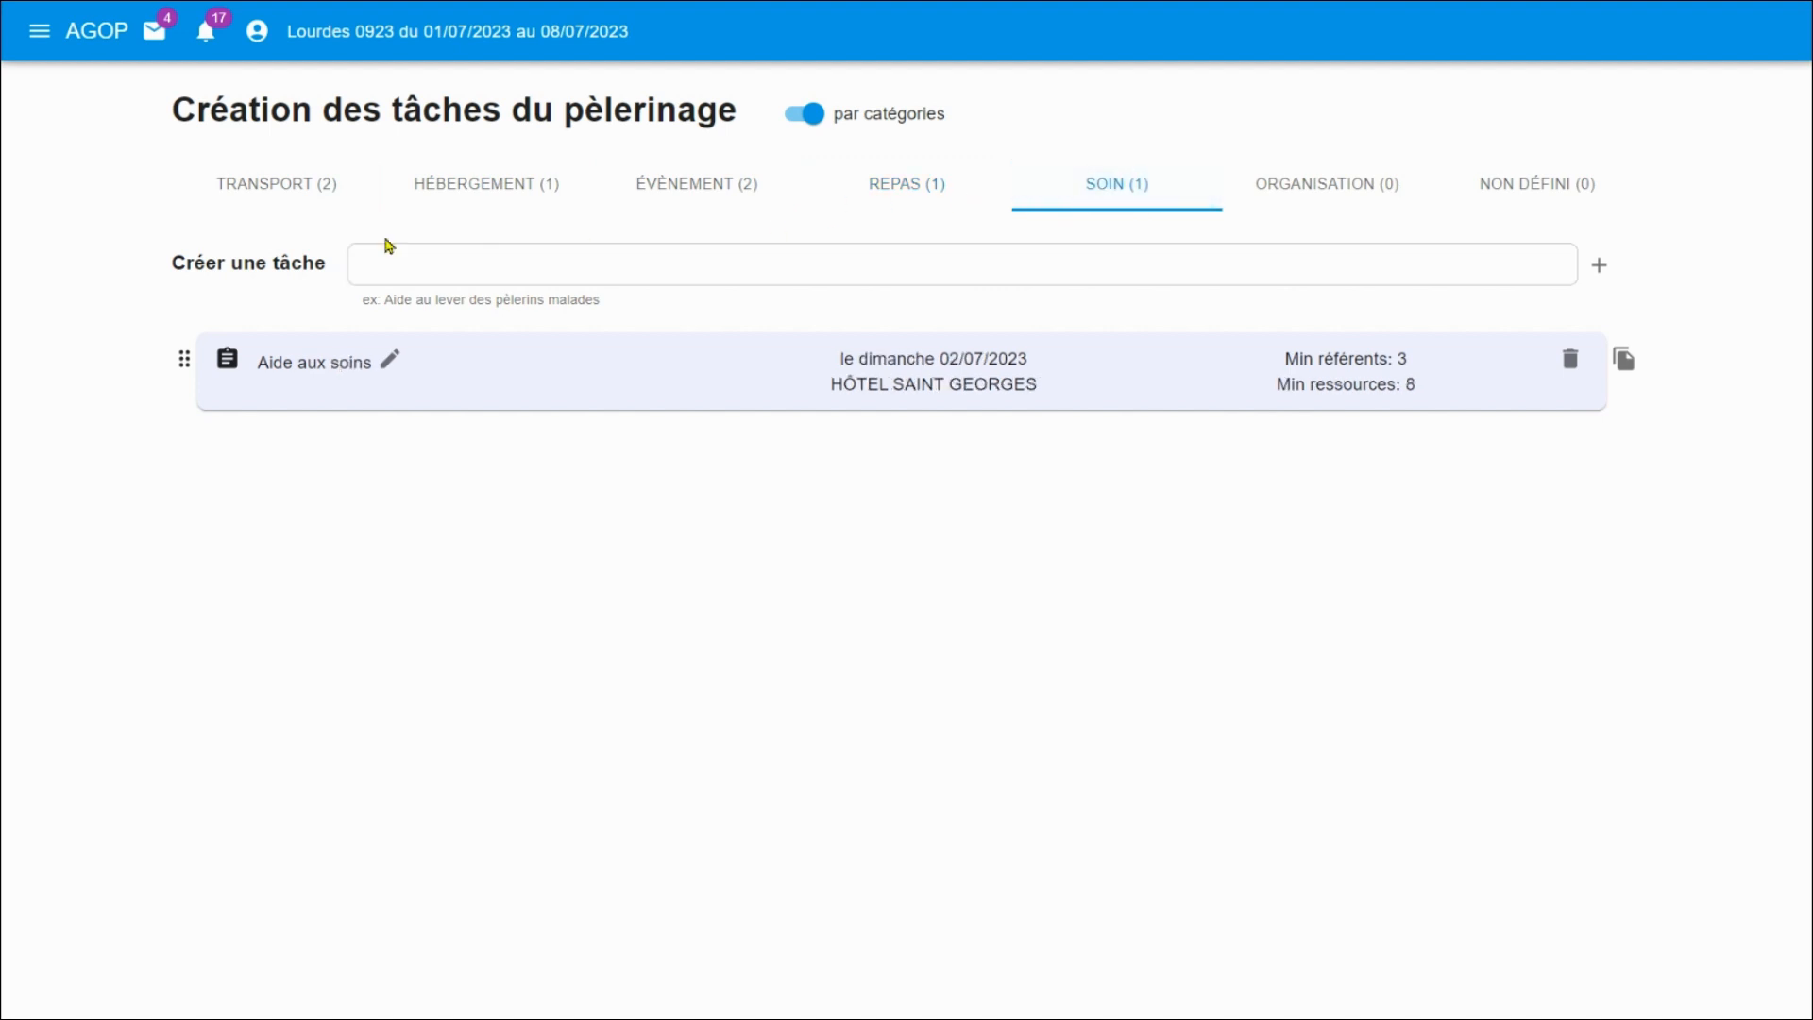
left_click(300, 185)
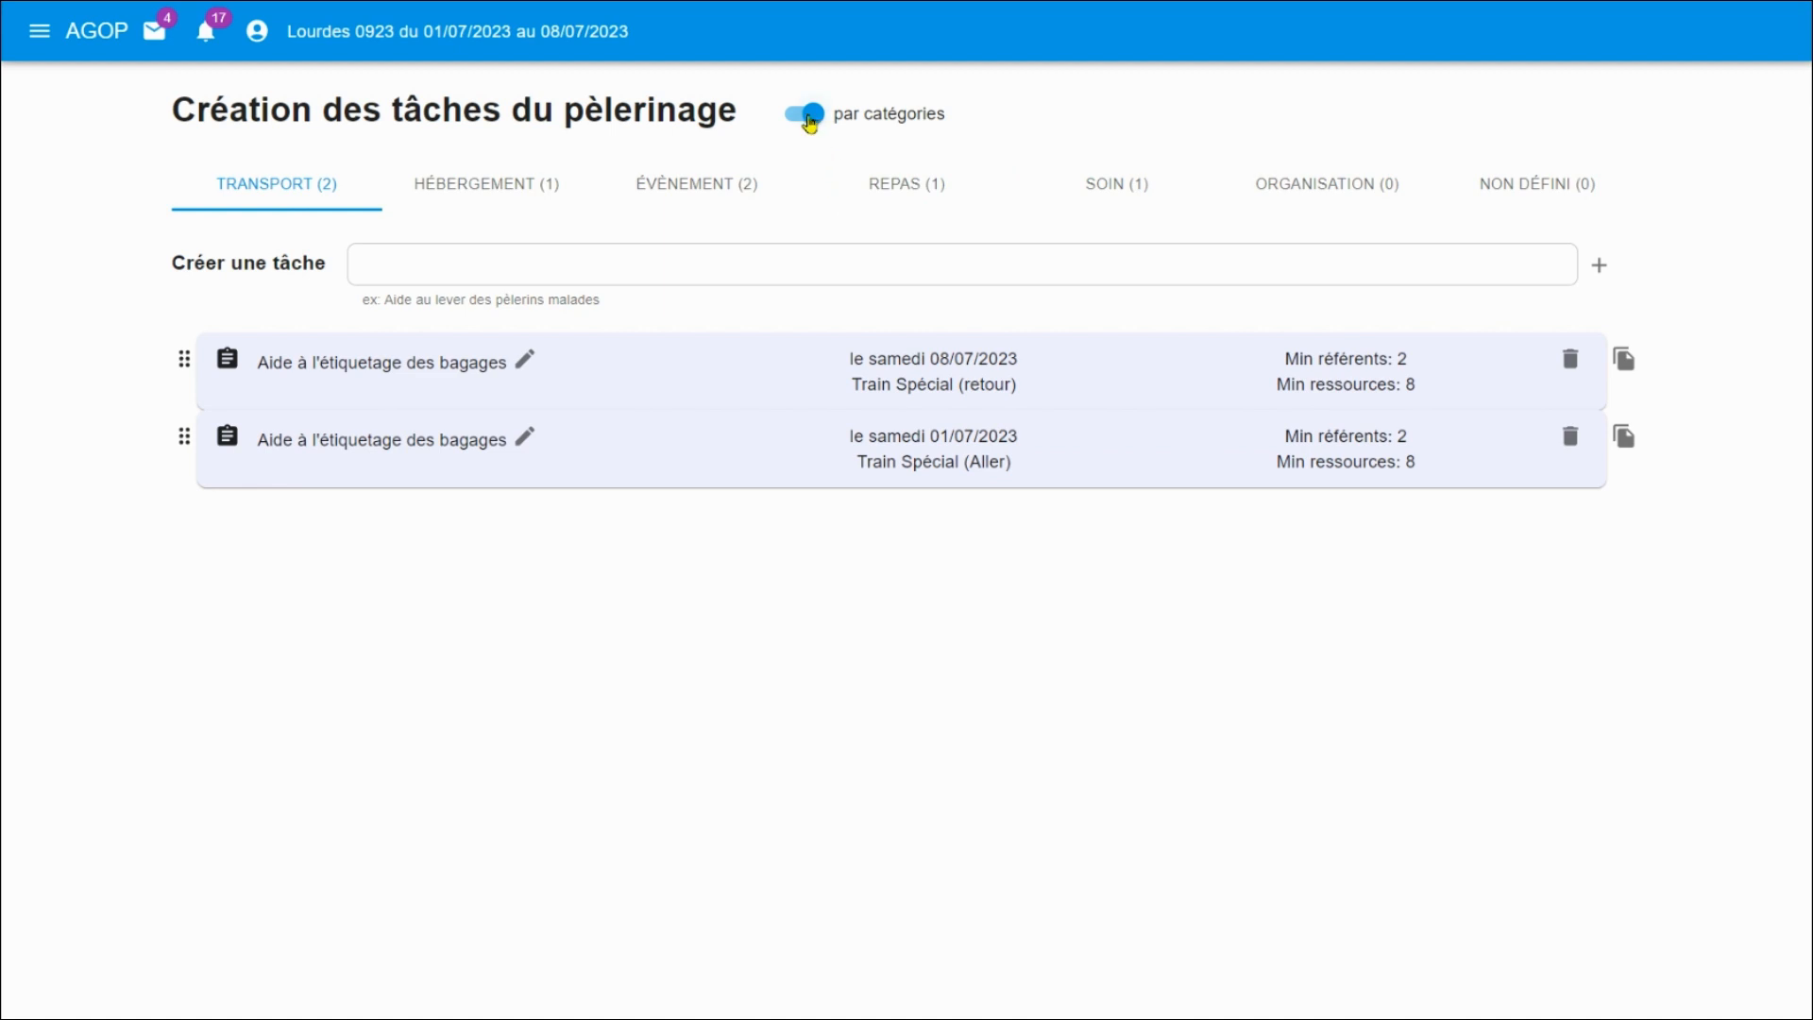
left_click(807, 117)
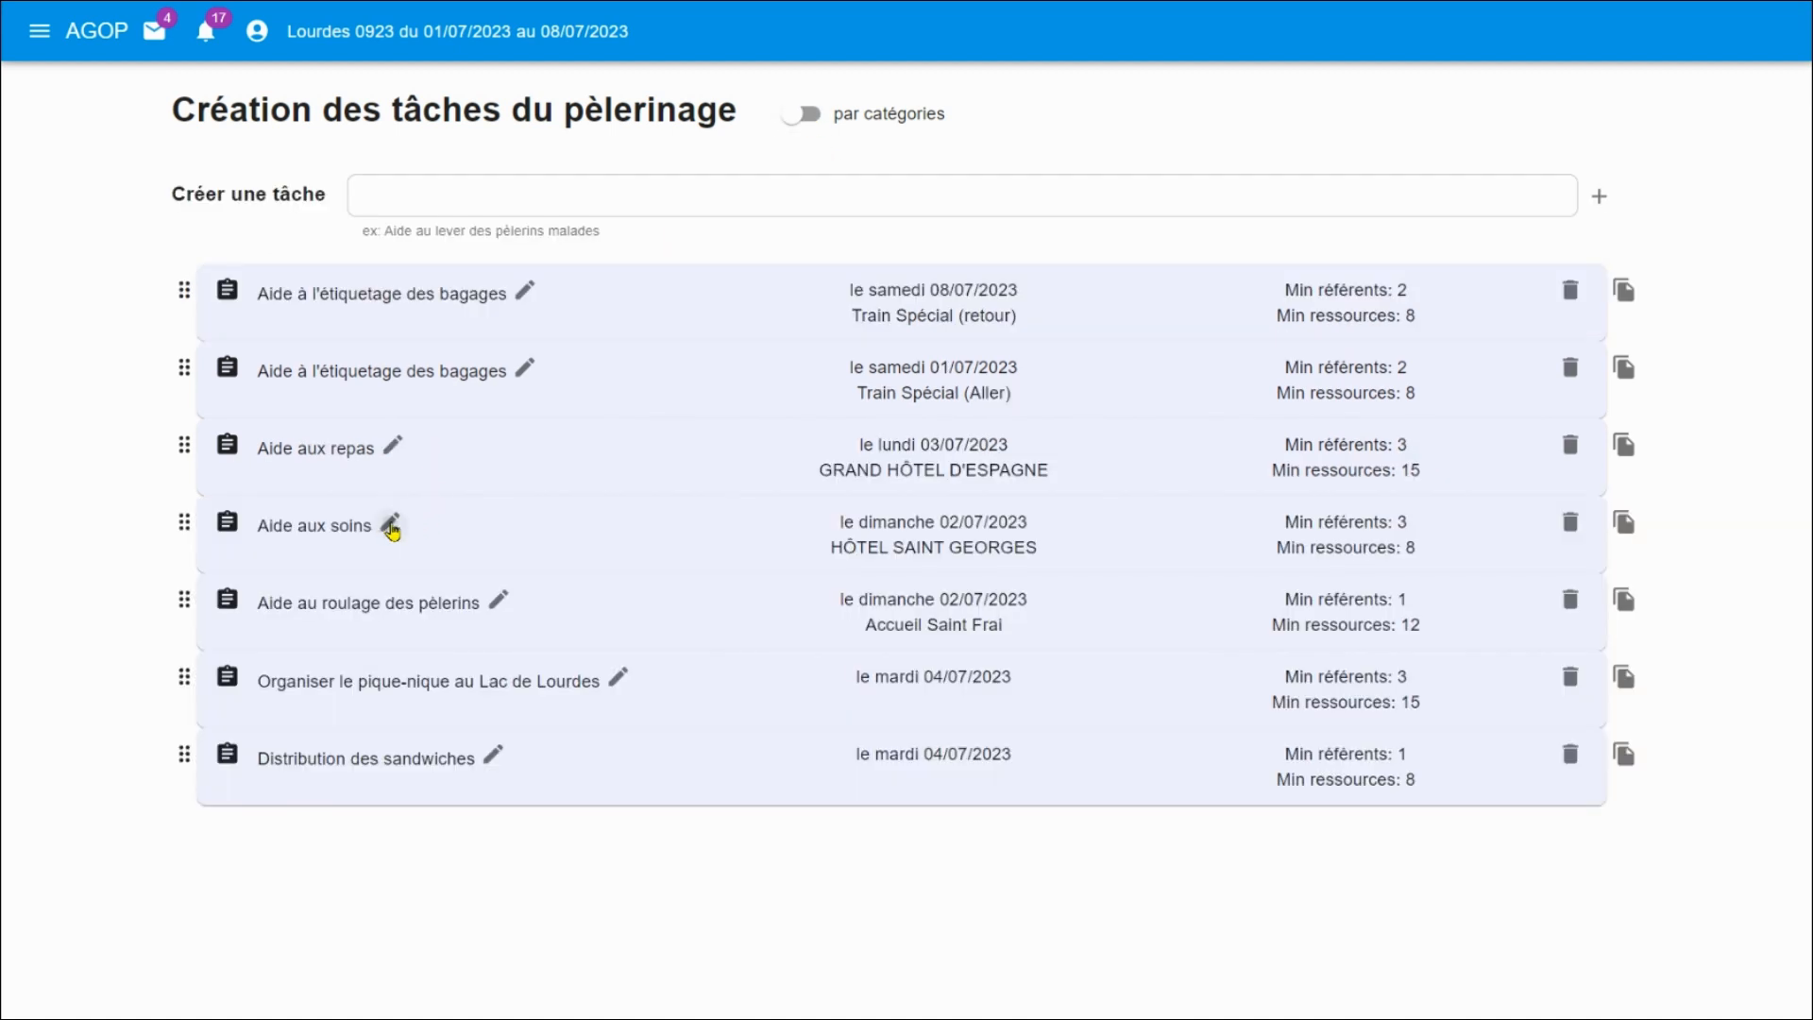
Rename the Aide aux soins task as Aide à la toilette.
left_click(389, 525)
left_click_drag(323, 534, 491, 538)
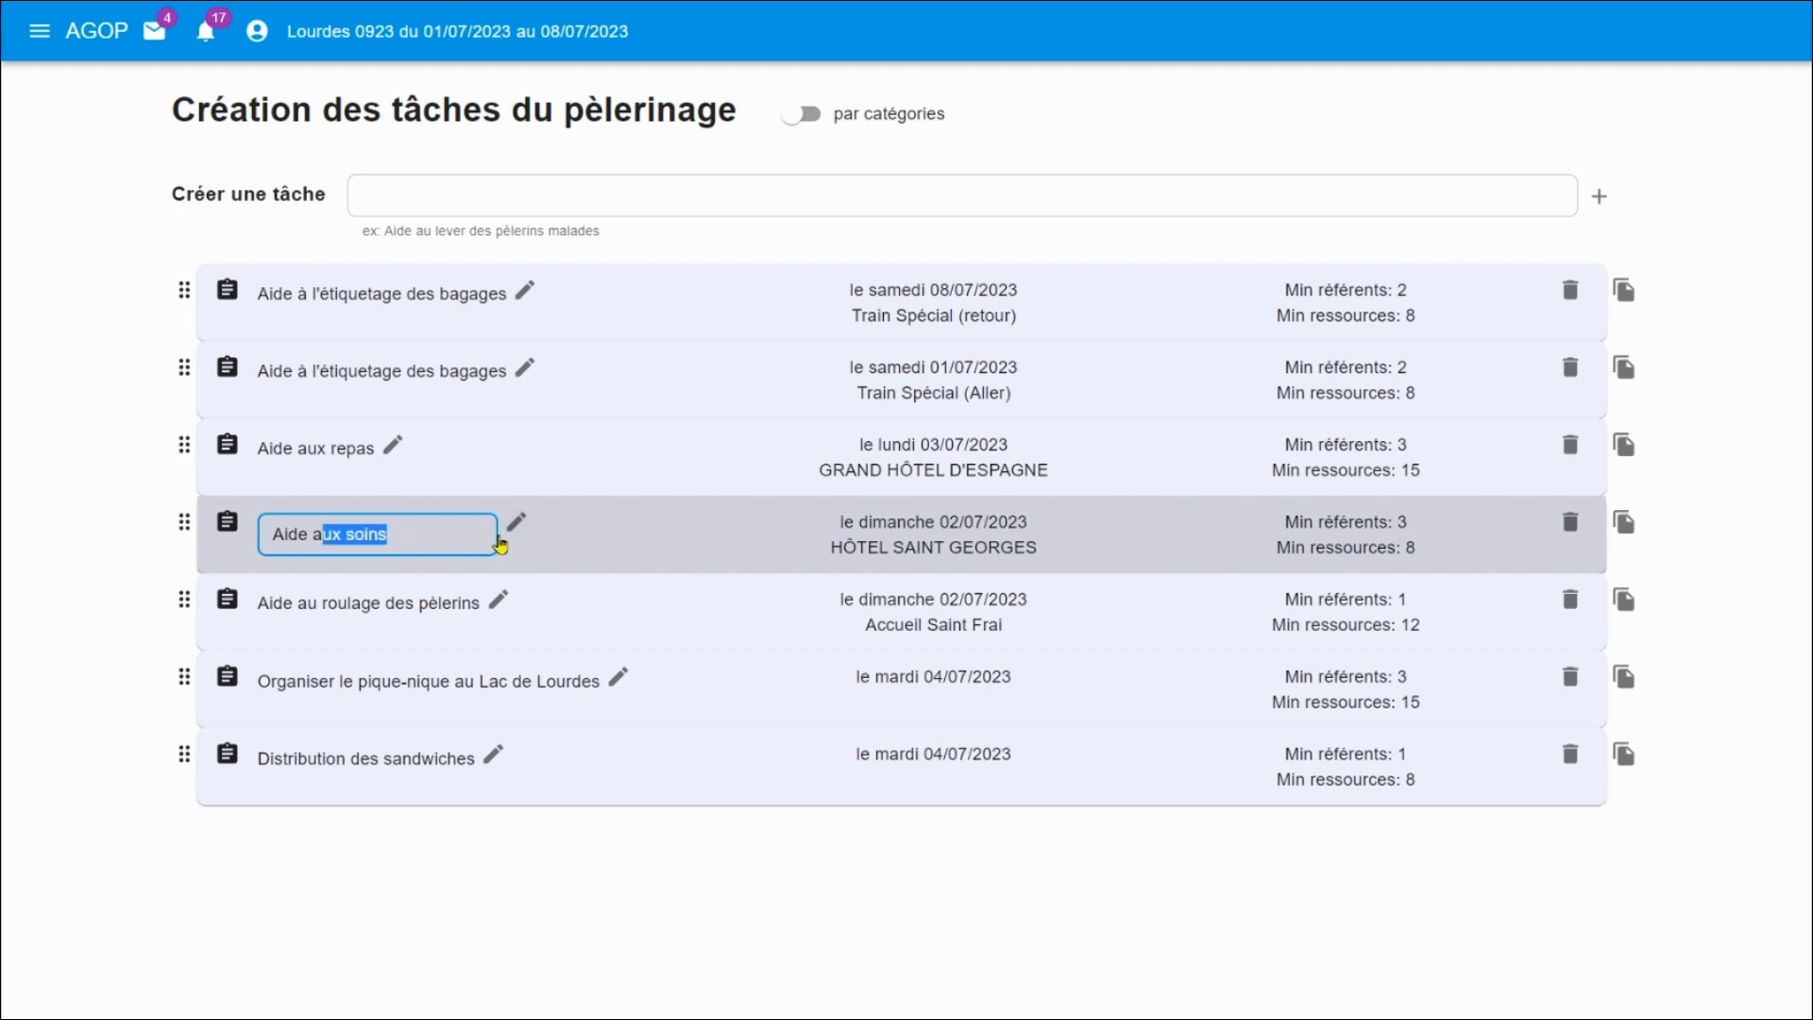
key("BackSpace")
key("BackSpace")
type("à la toilette")
key("Return")
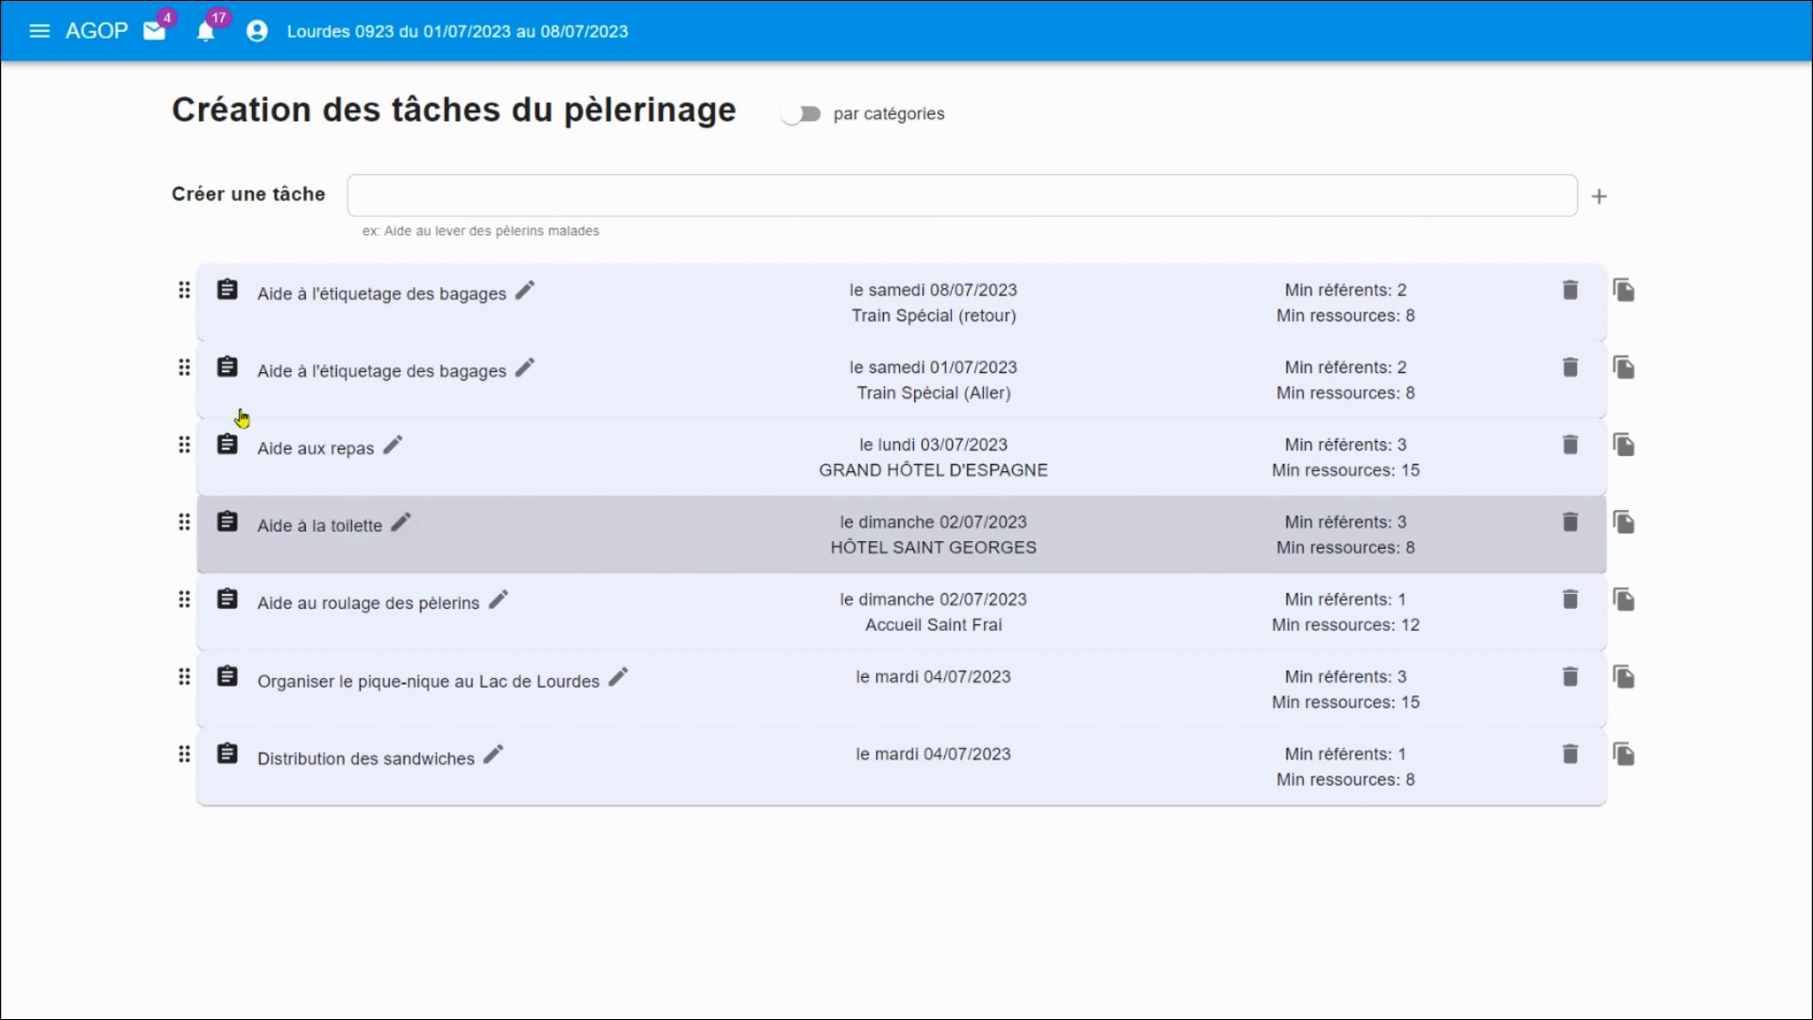
Move the Train Spécial (Aller) baggage task above the return one, and delete the Distribution des sandwiches task.
left_click_drag(198, 373, 164, 289)
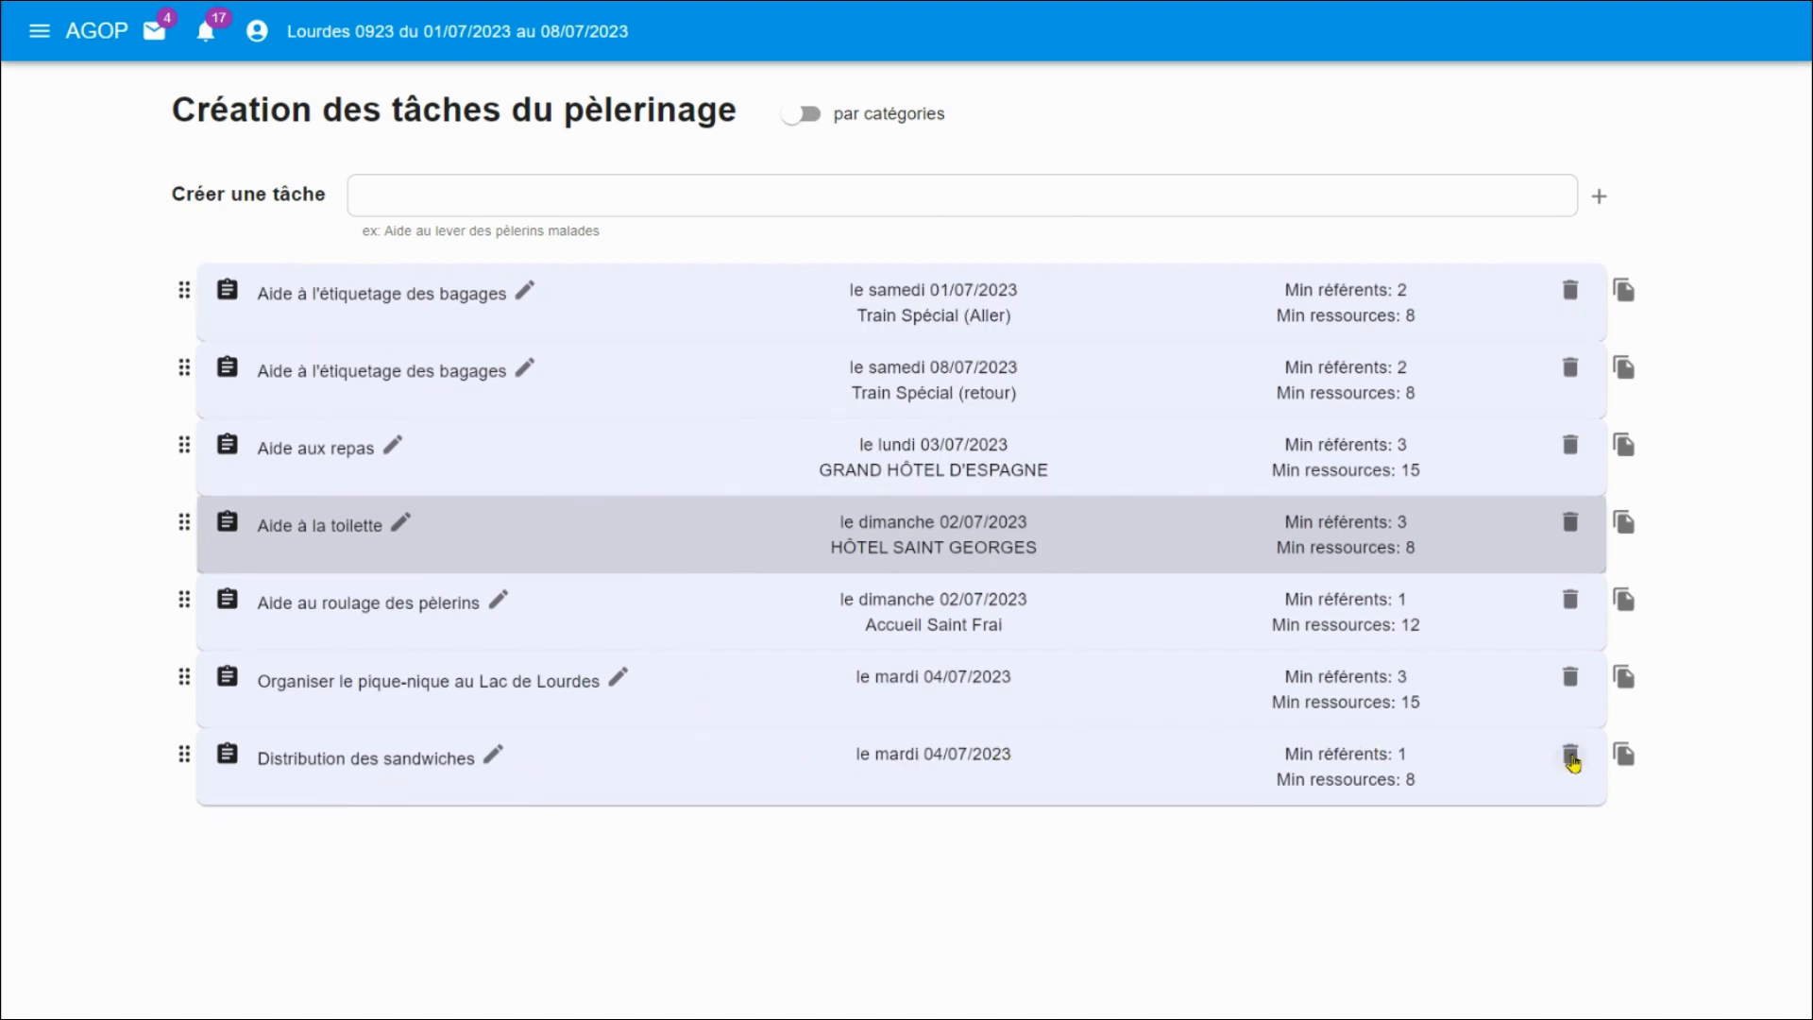
left_click(1570, 758)
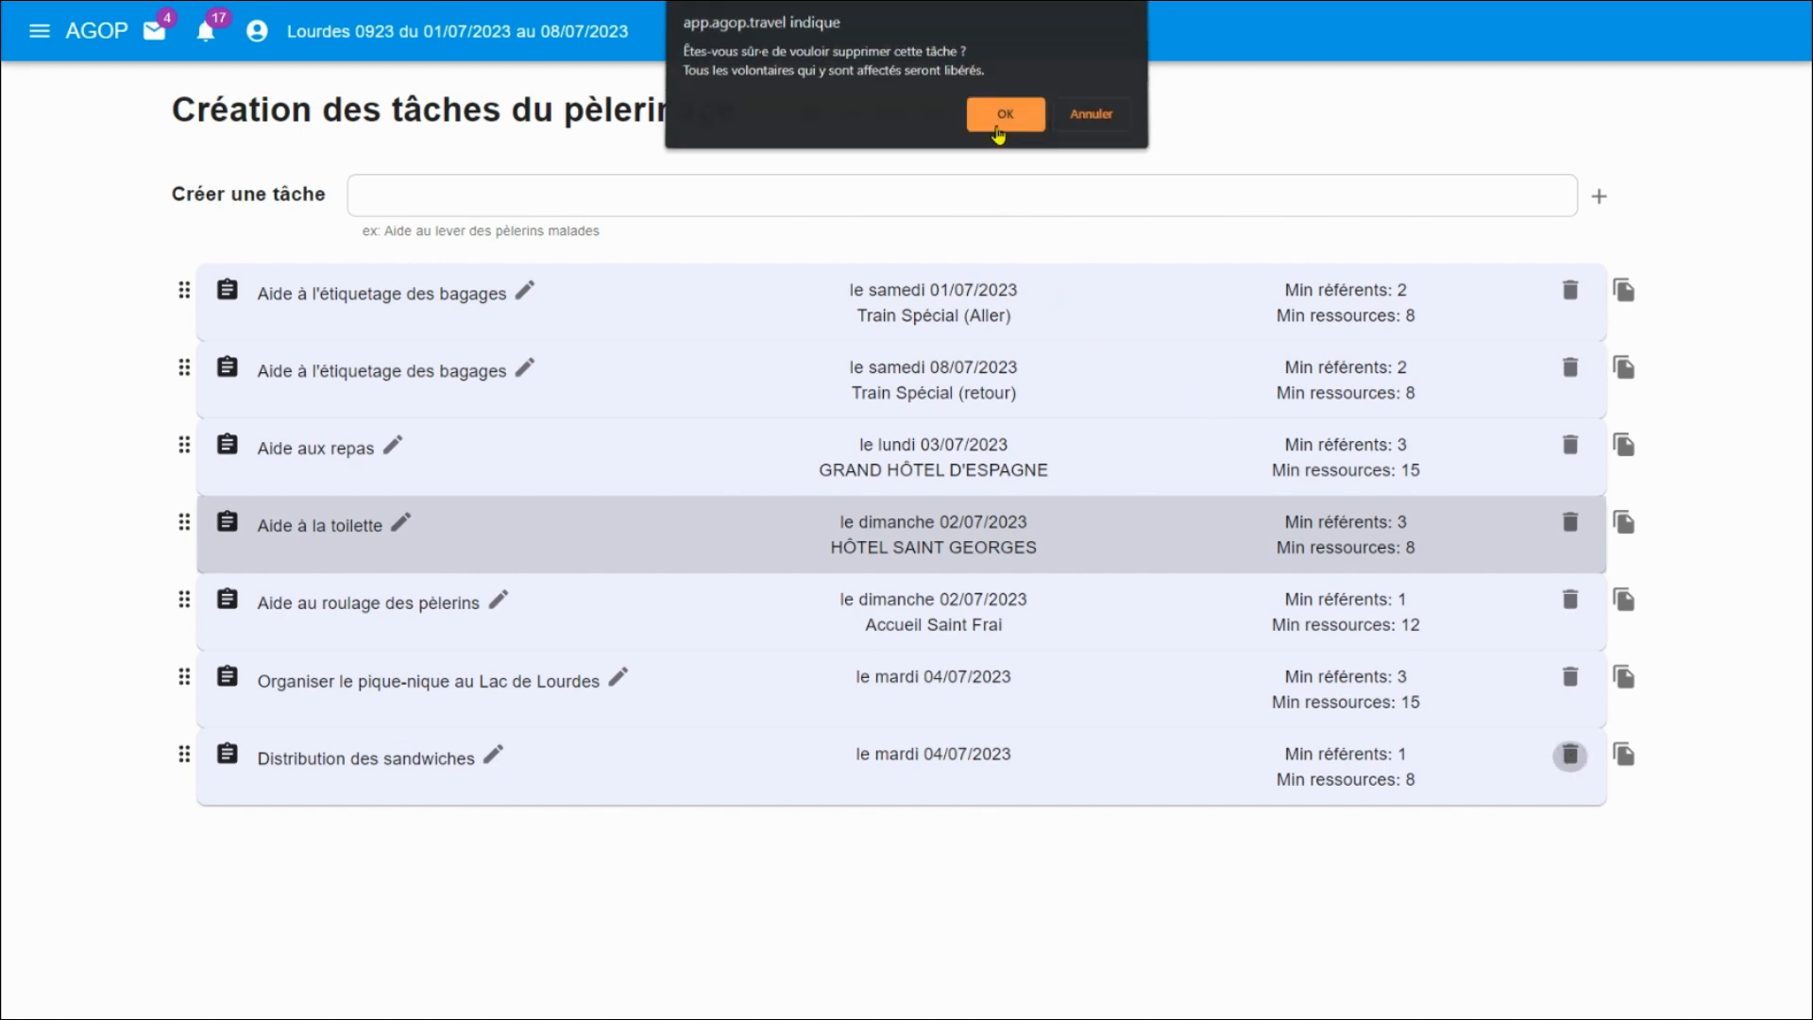
left_click(1003, 127)
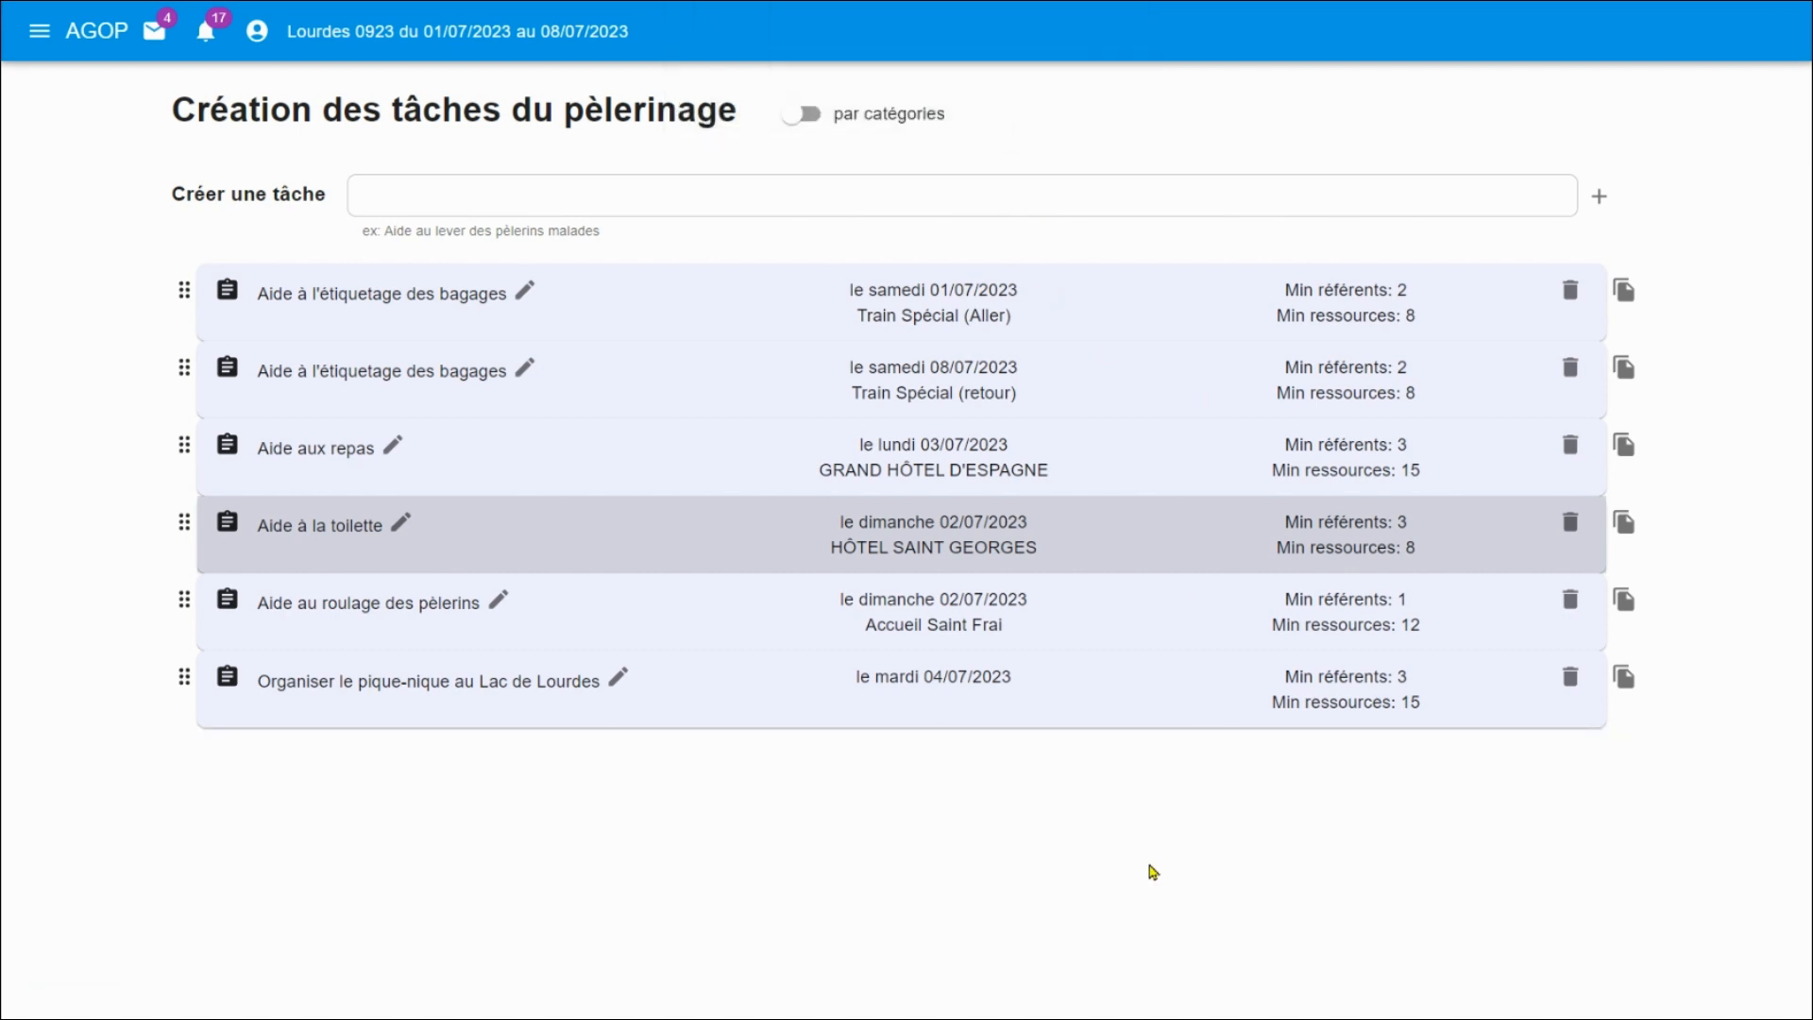